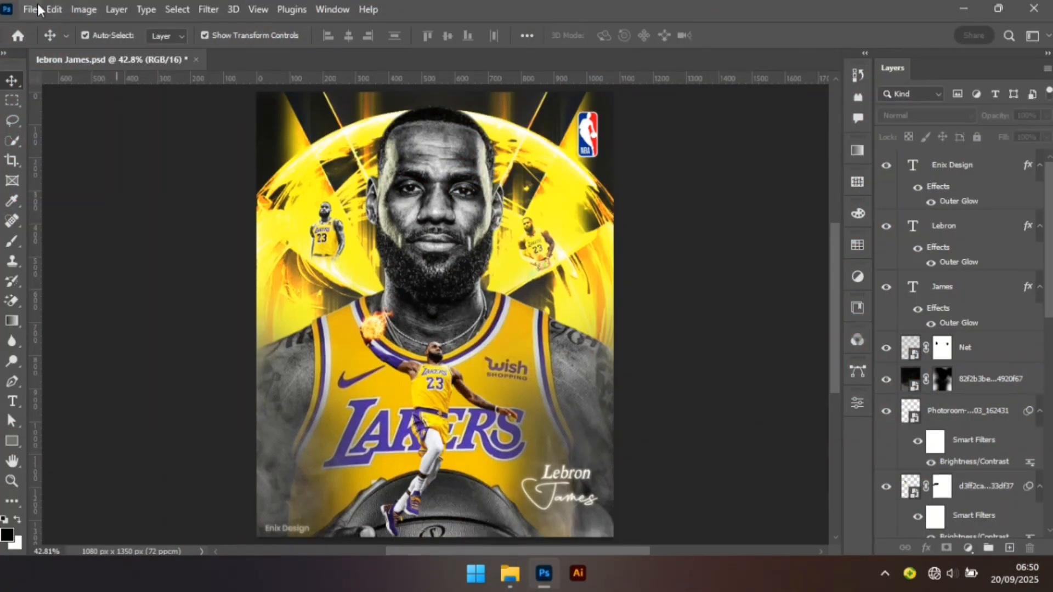
Create a new blank document 1080 × 1350 pixels at 72 pixels/centimeter in 16-bit RGB Color with a white background.
click(36, 10)
click(44, 26)
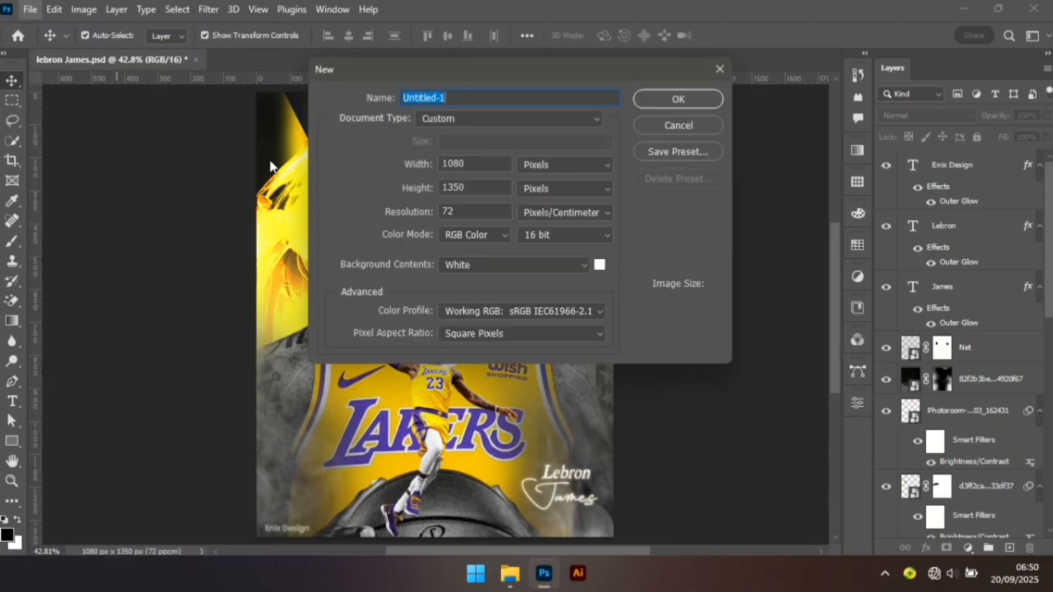
click(490, 163)
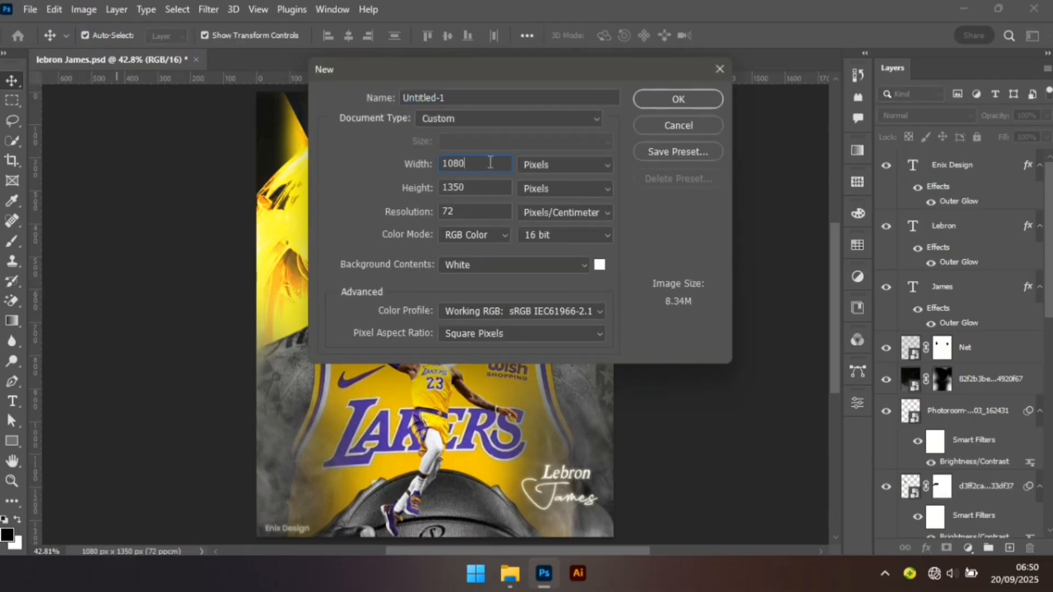
key(BackSpace)
key(BackSpace)
key(BackSpace)
key(BackSpace)
text(1080)
double_click(470, 215)
click(592, 240)
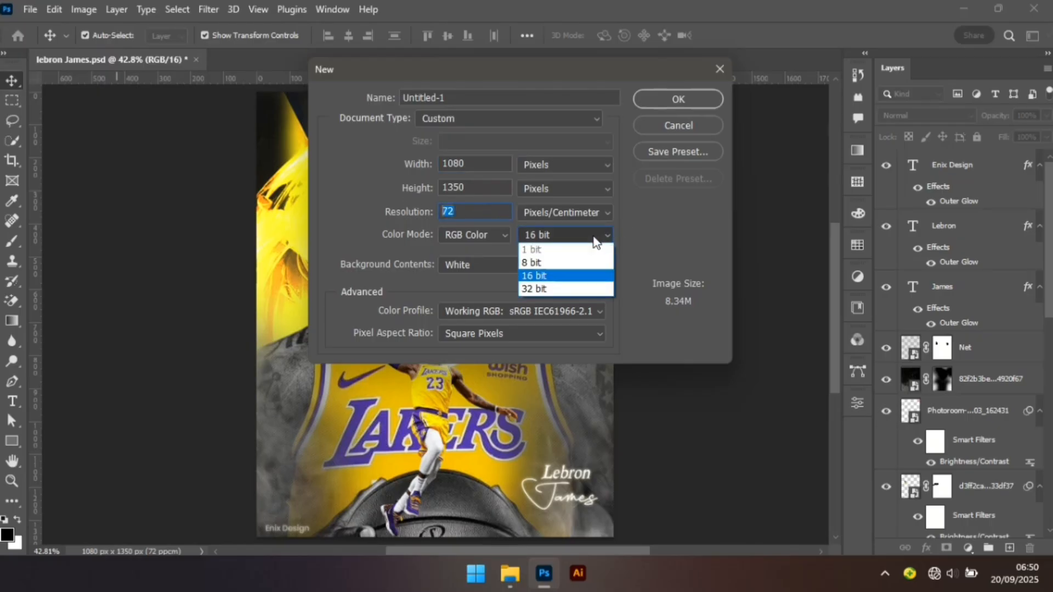
click(548, 263)
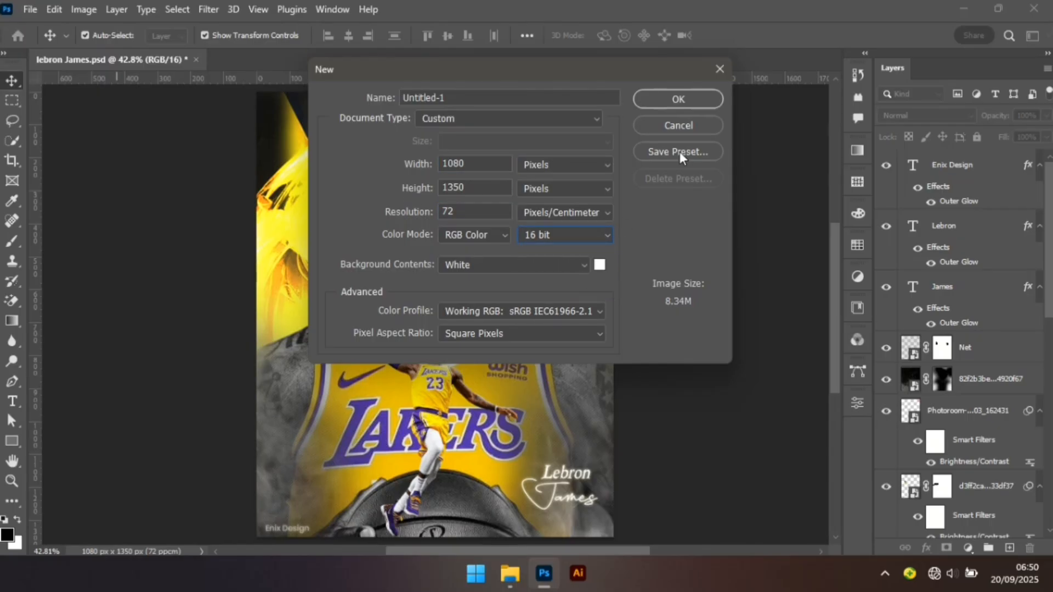
click(716, 102)
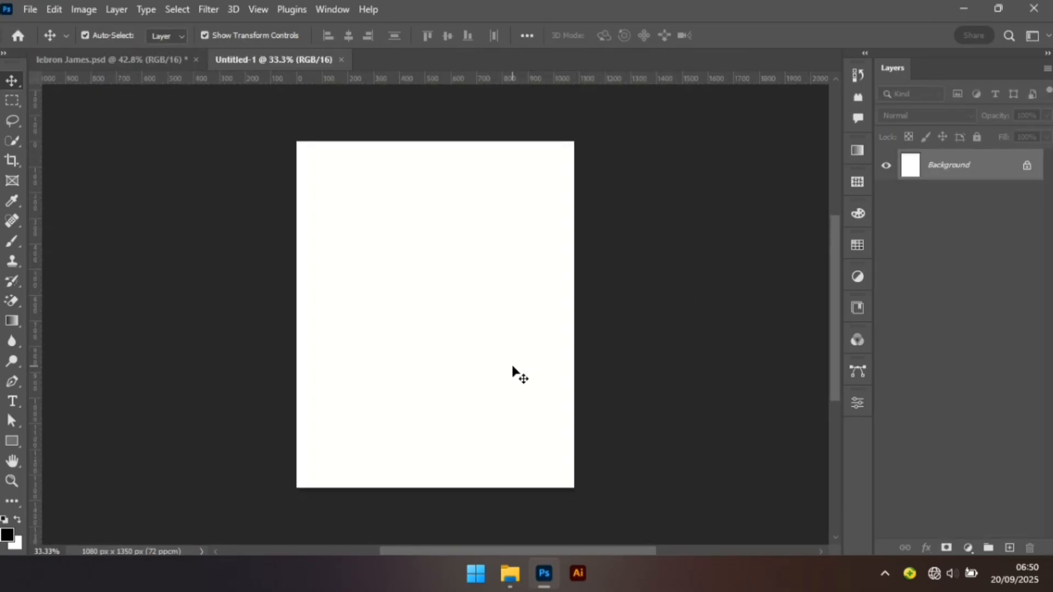
Fit the blank canvas on screen and zoom out slightly to about 41%.
key(z)
right_click(475, 350)
click(489, 358)
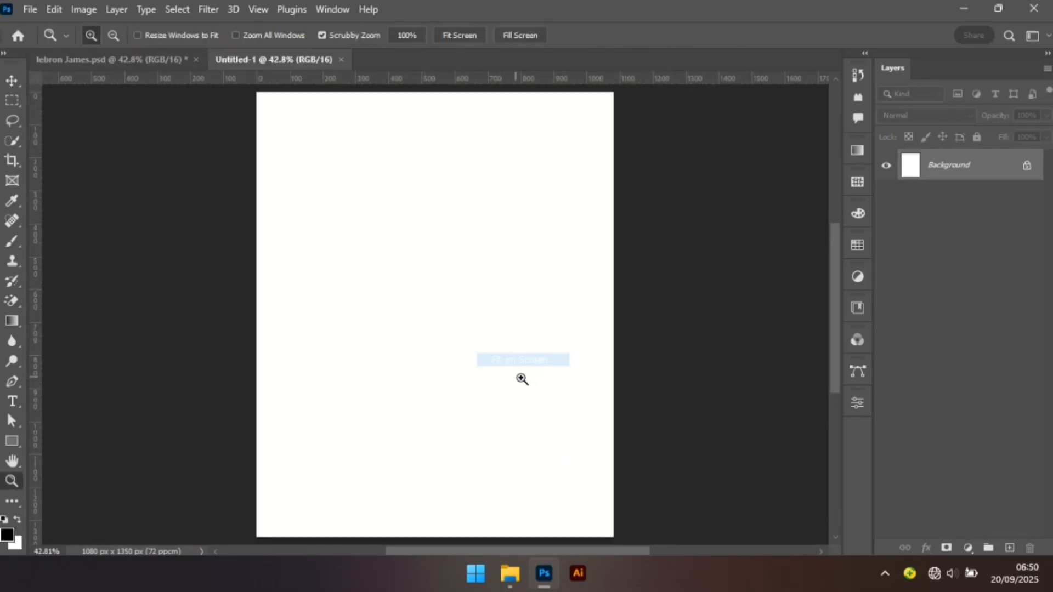
drag(512, 373, 557, 399)
right_click(557, 399)
click(619, 412)
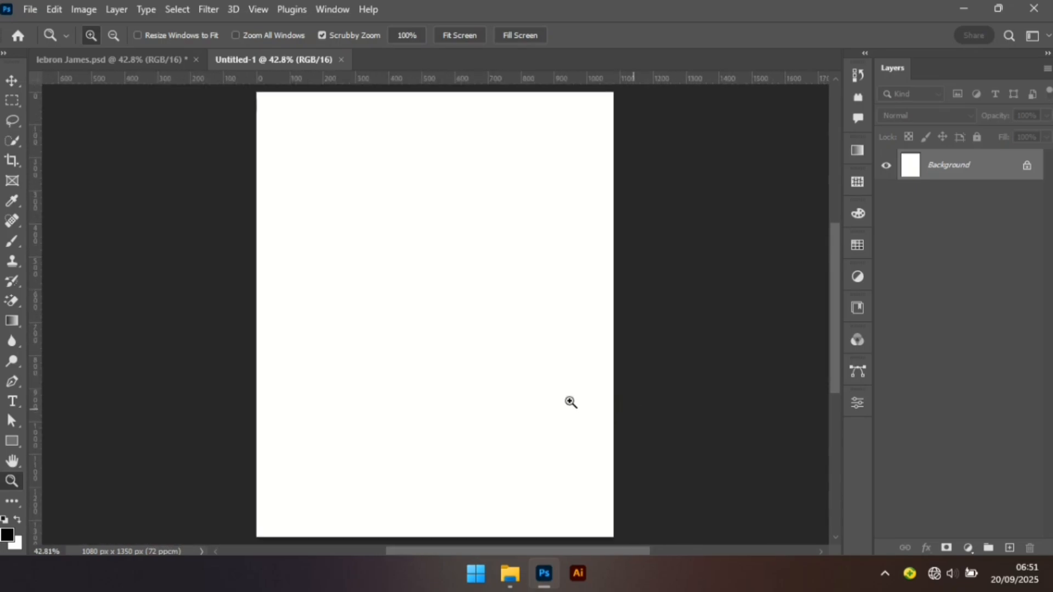
drag(571, 403, 539, 400)
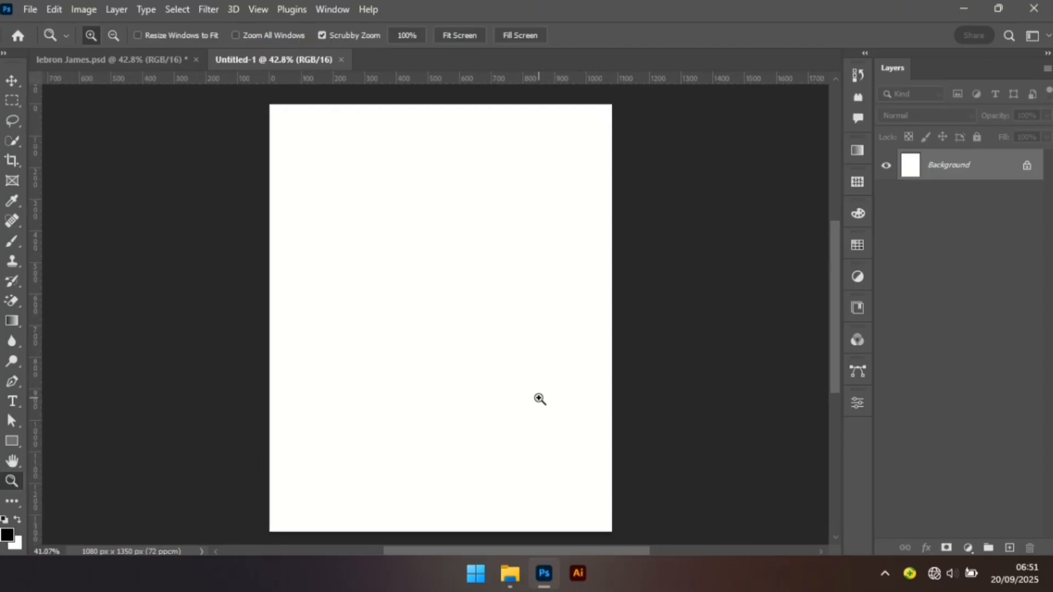
key(v)
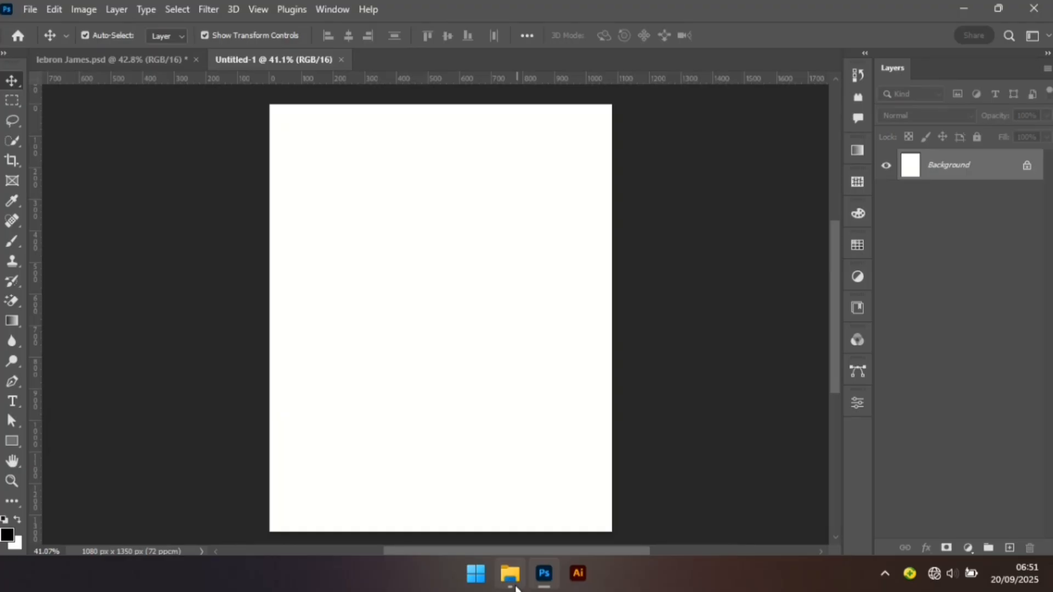
Place the dark textured image 371de4fb763a972a0ff6ccebfd3139ab.jpg in the document and enlarge it to about 66.66% so it covers the canvas.
mouse_move(515, 586)
click(498, 437)
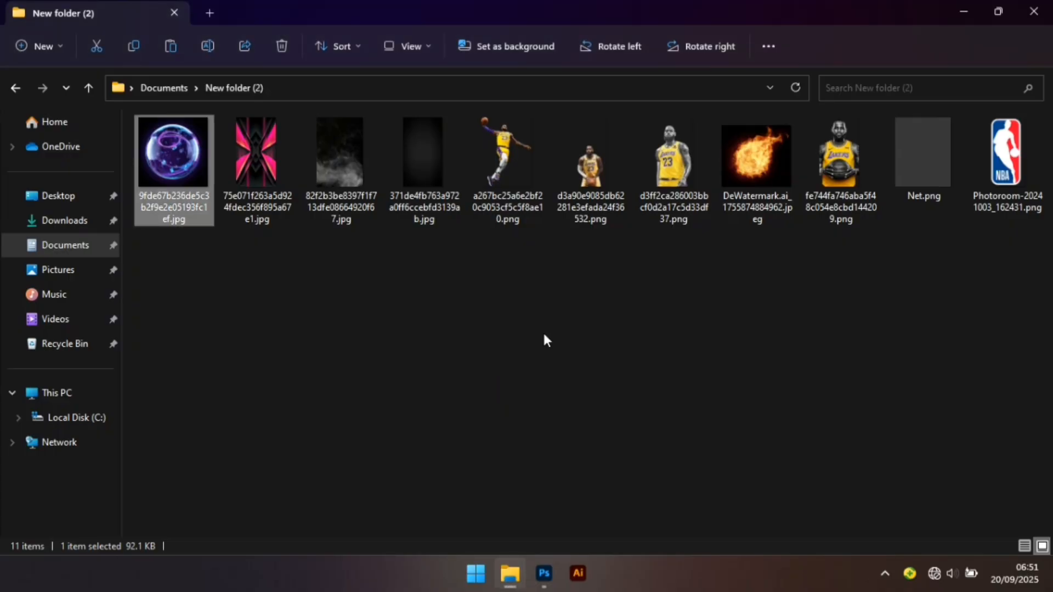
click(430, 151)
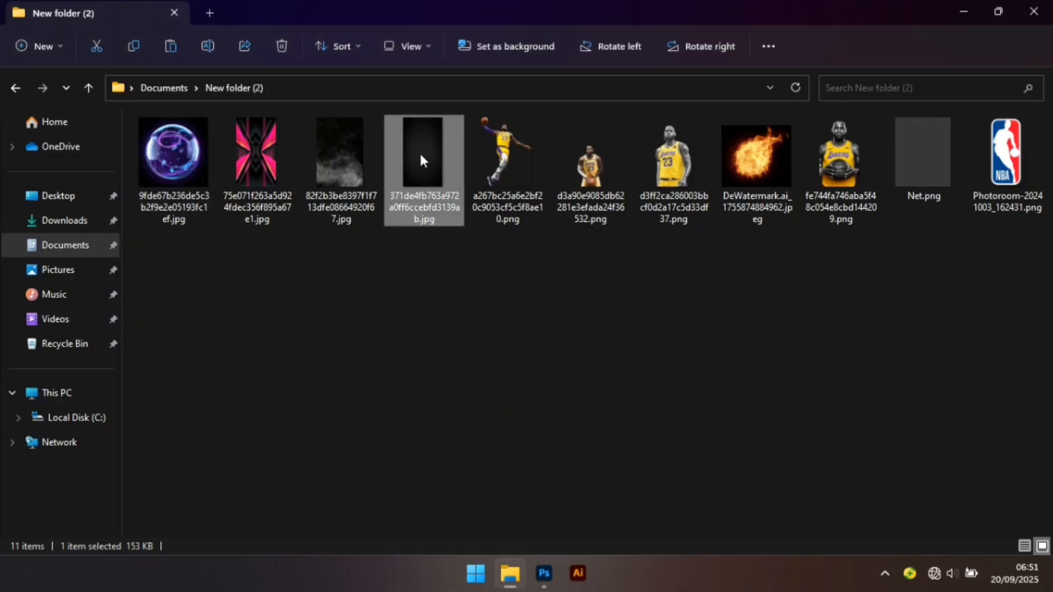
click(543, 576)
drag(426, 275, 432, 276)
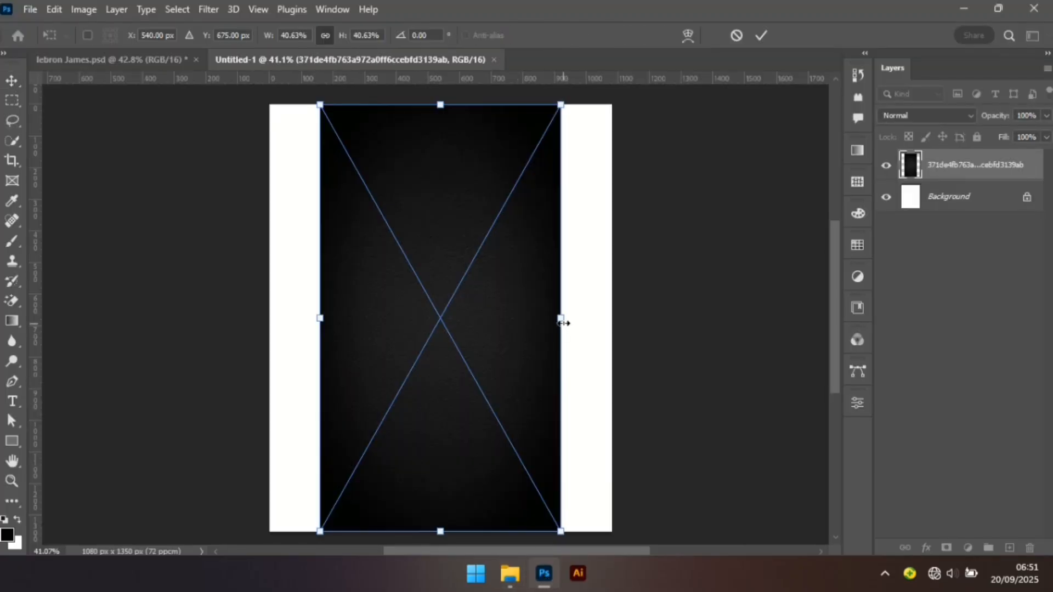
drag(576, 321, 641, 317)
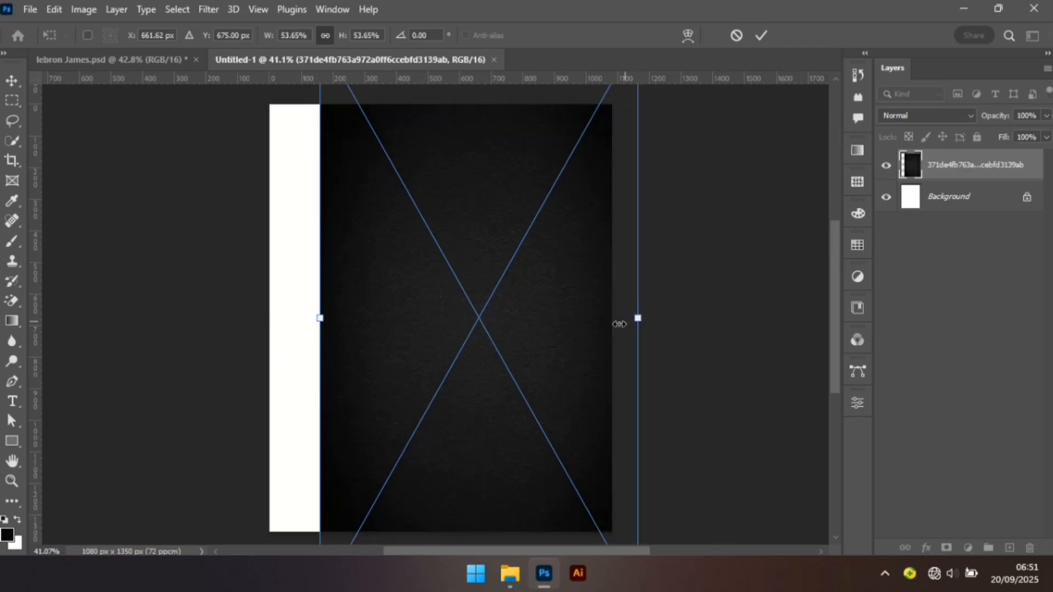
drag(321, 319, 238, 336)
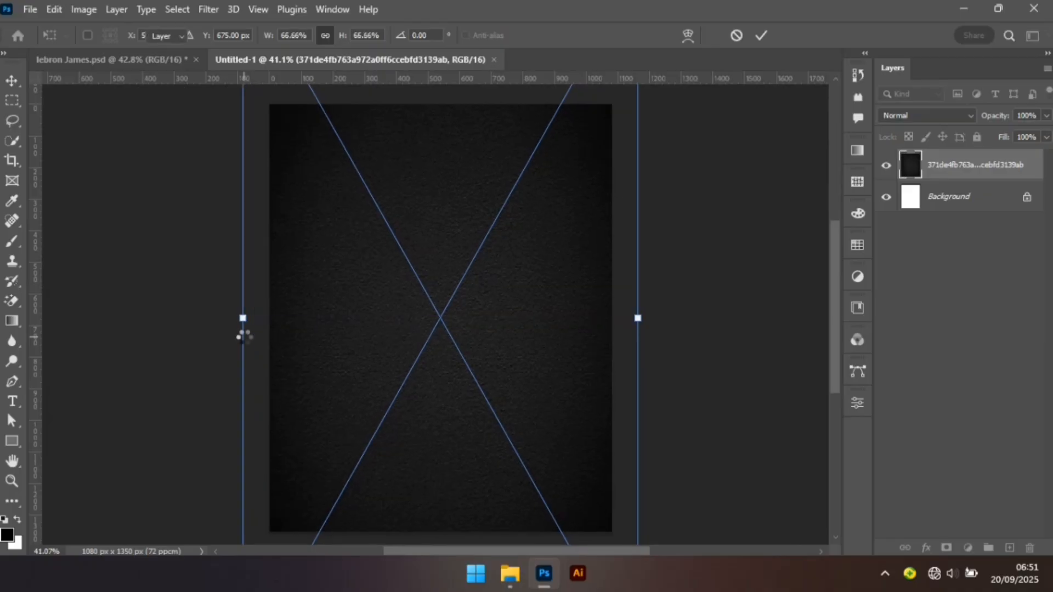
key(Return)
Apply a Gaussian Blur with a 40-pixel radius to the dark textured image layer.
click(208, 9)
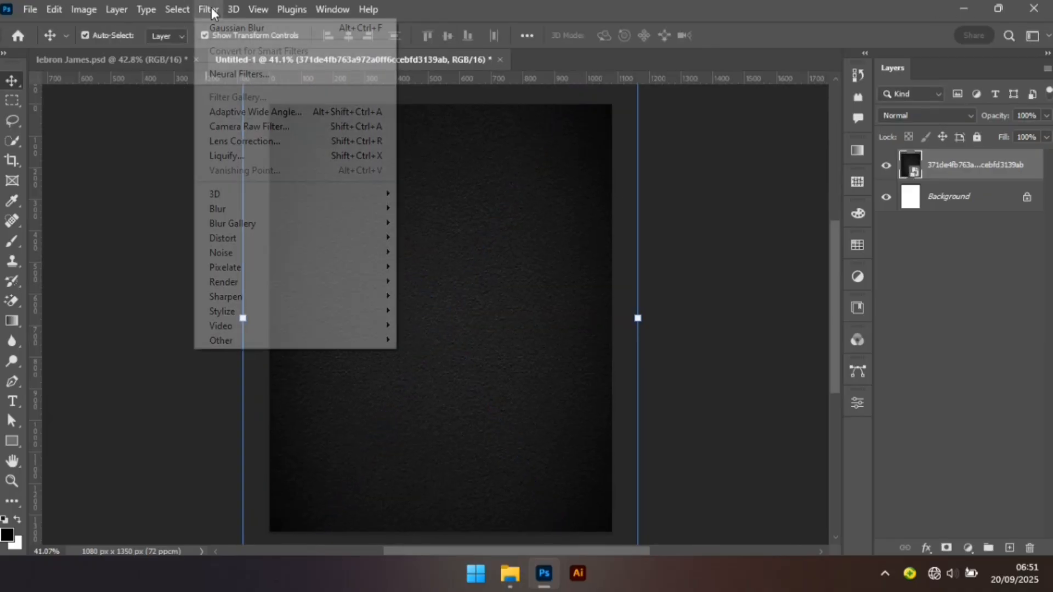
mouse_move(248, 209)
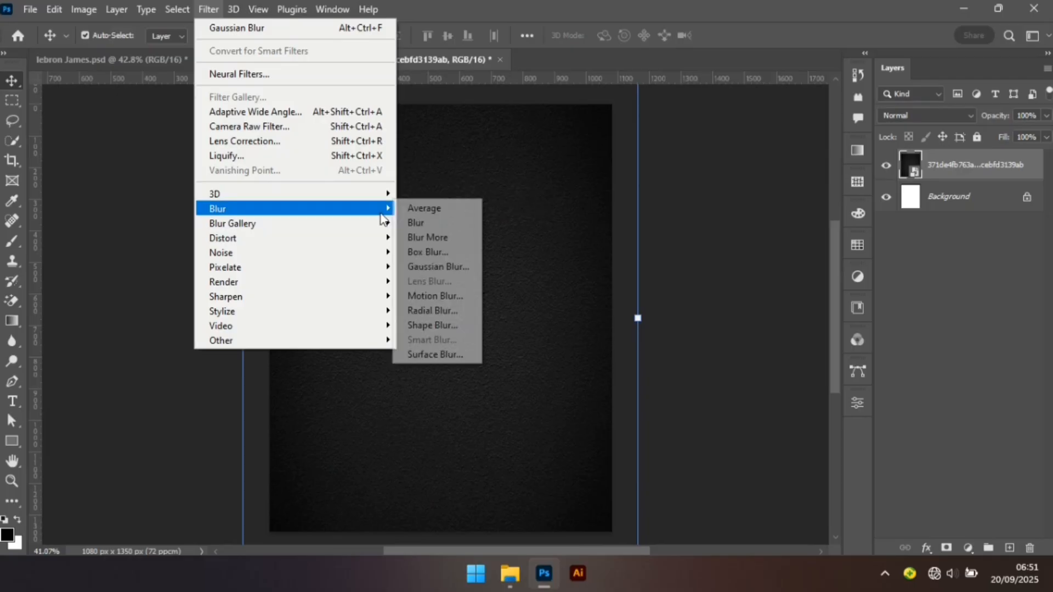
click(438, 267)
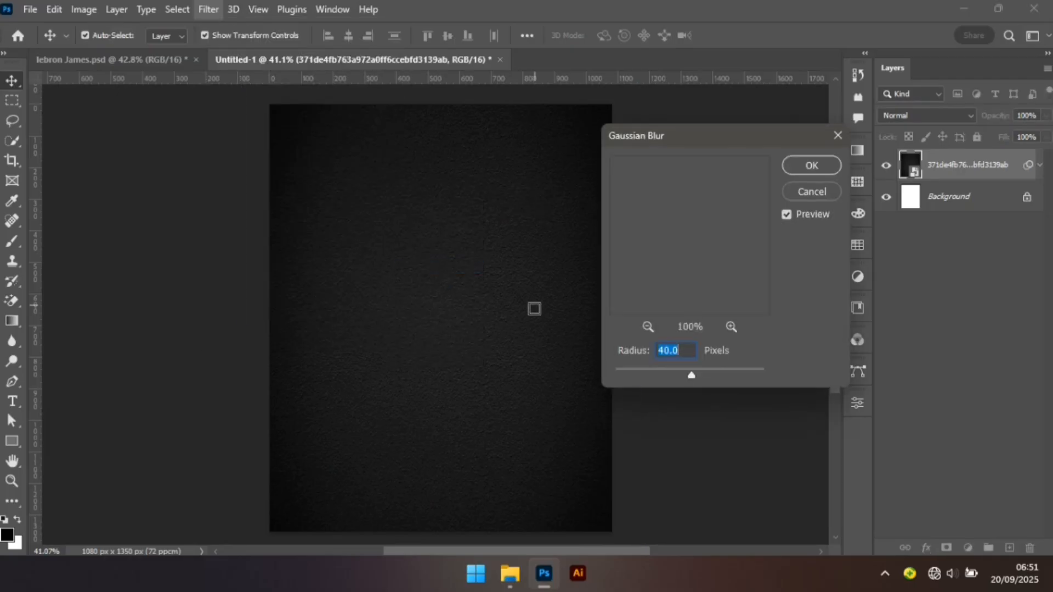
text(50)
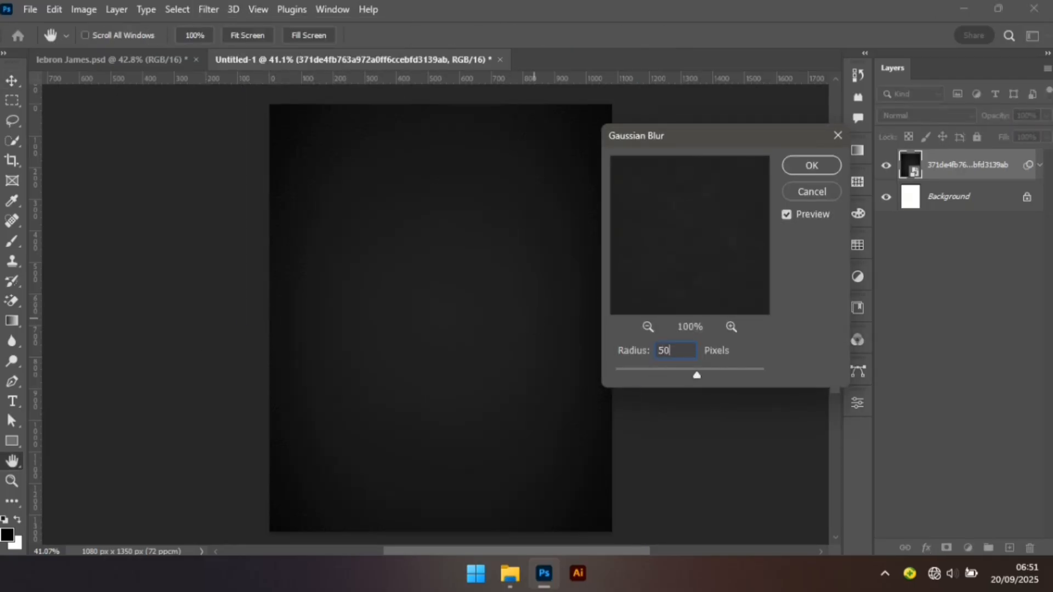
key(BackSpace)
key(BackSpace)
text(40)
key(Return)
key(v)
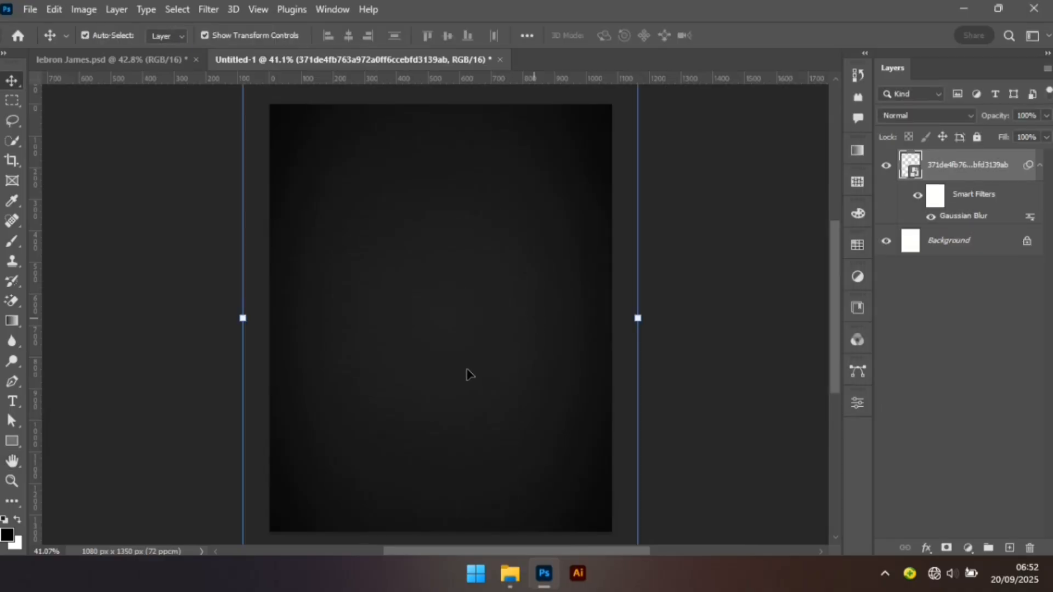
click(759, 353)
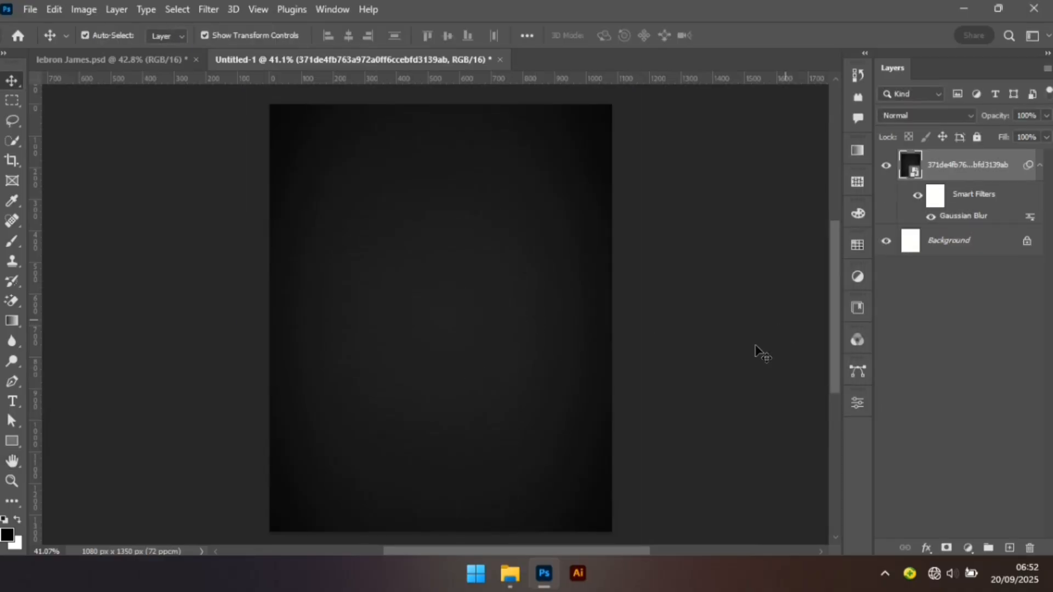
Place the pink geometric image 75e071f263a5d924fdec356f895a67e1.jpg above the dark layer and enlarge it slightly on both sides.
click(510, 585)
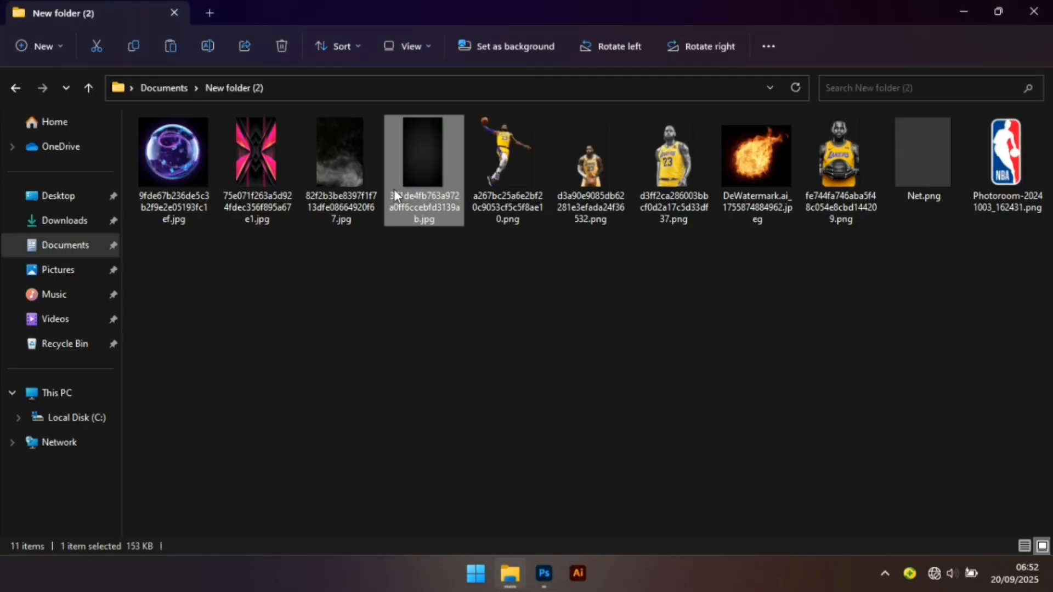
click(266, 167)
drag(265, 166, 446, 305)
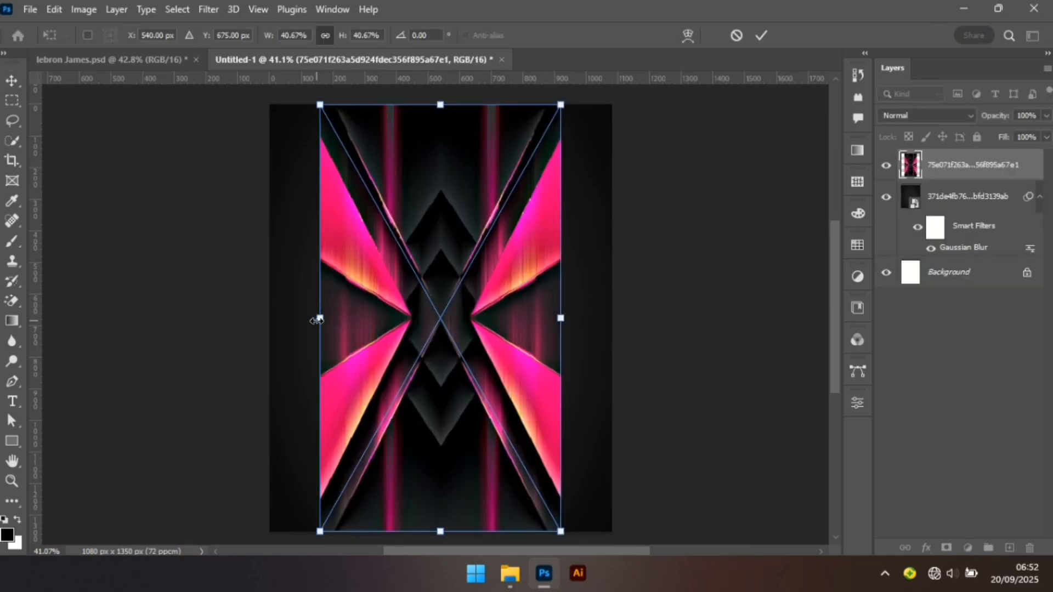
mouse_move(320, 318)
mouse_down()
mouse_move(290, 322)
mouse_move(304, 321)
mouse_up()
drag(562, 319, 581, 320)
key(Return)
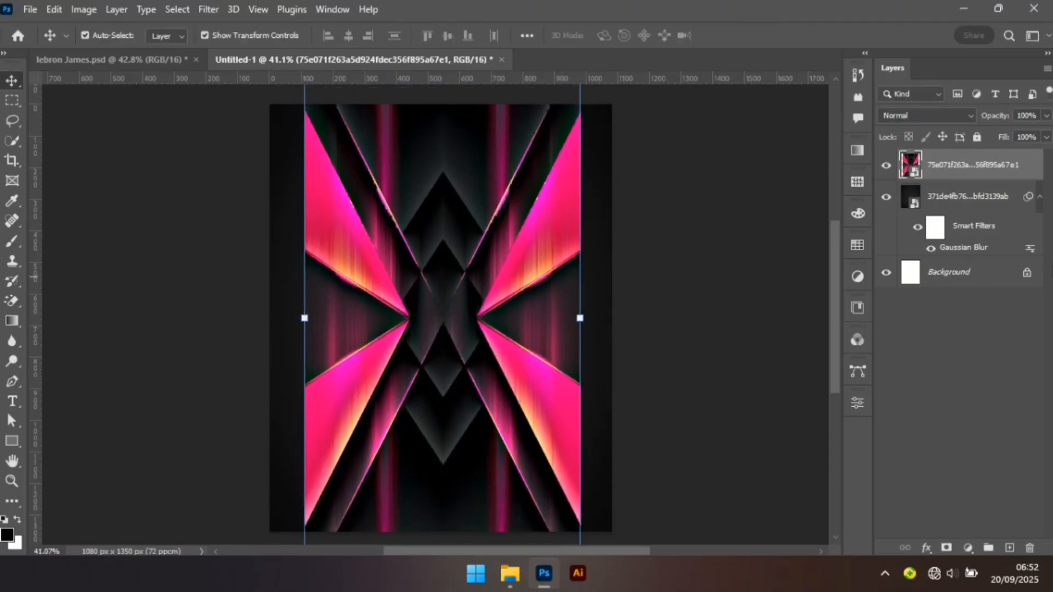
Center the pink geometric layer horizontally on the Background layer.
click(988, 285)
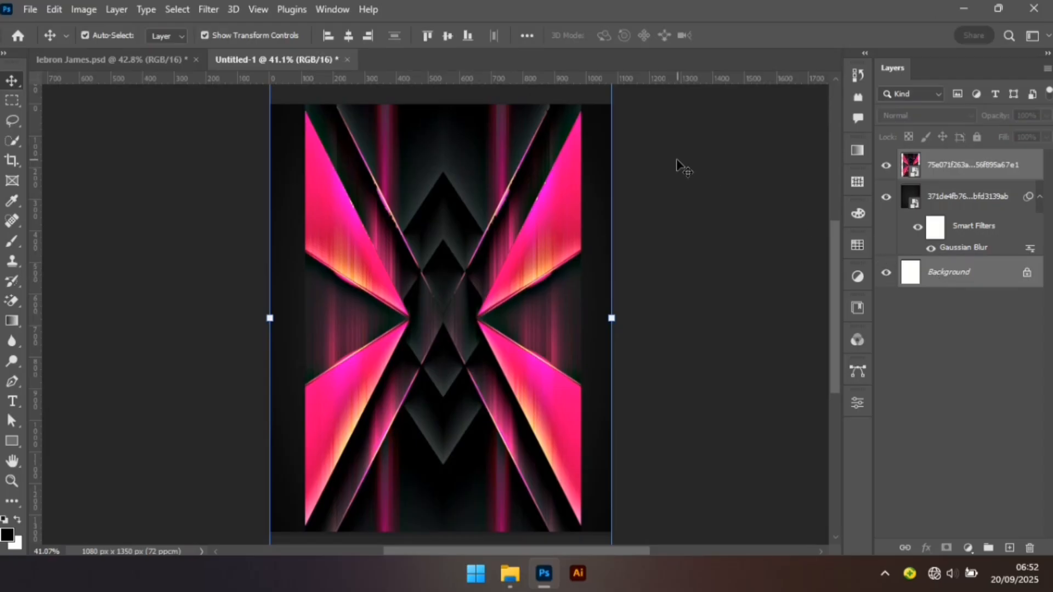
click(346, 37)
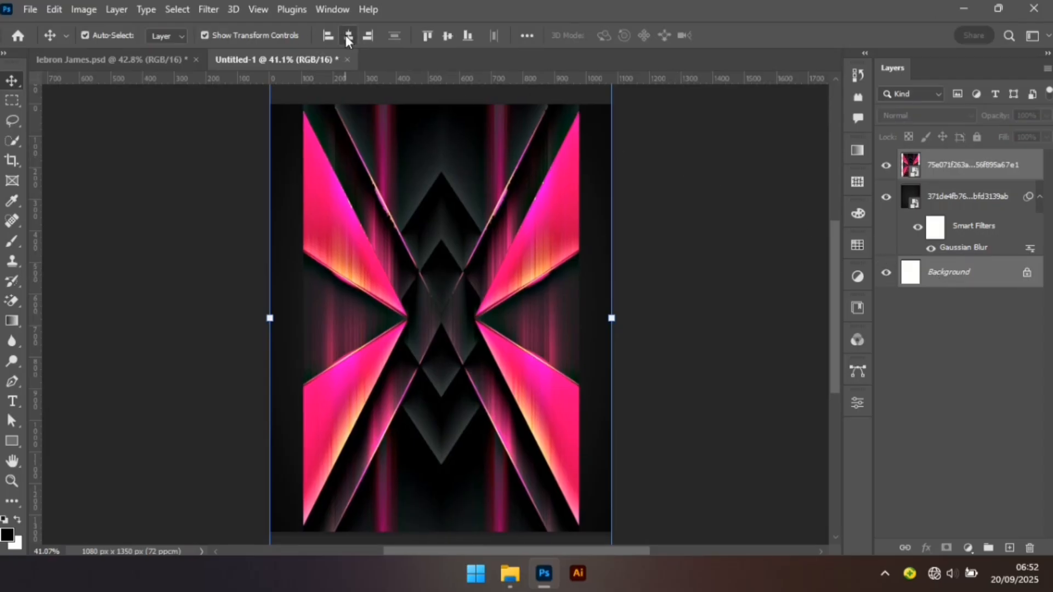
click(778, 320)
Set the pink geometric layer's blend mode to Screen.
click(971, 165)
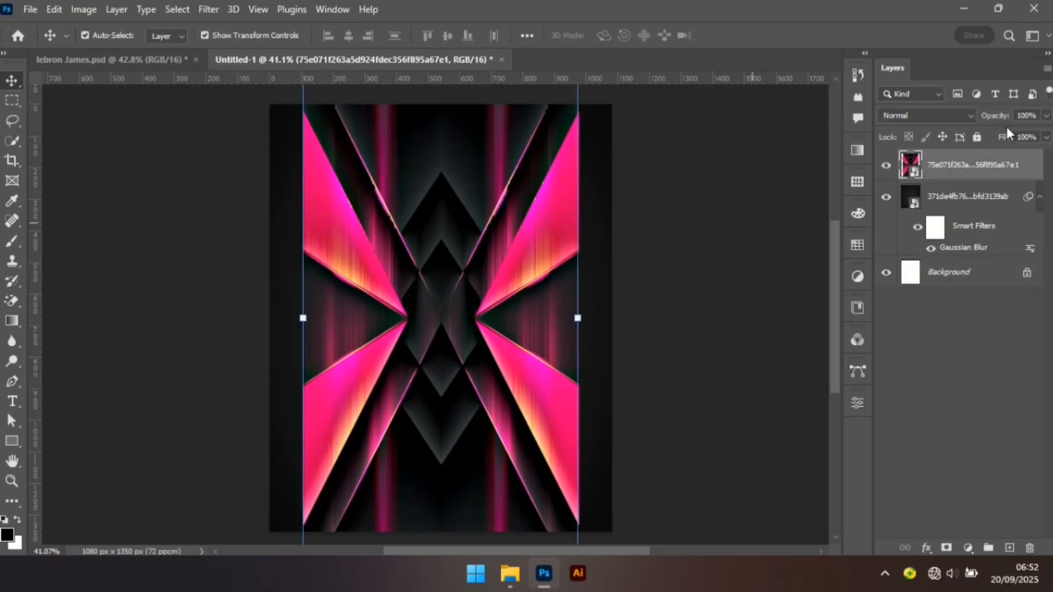
click(970, 116)
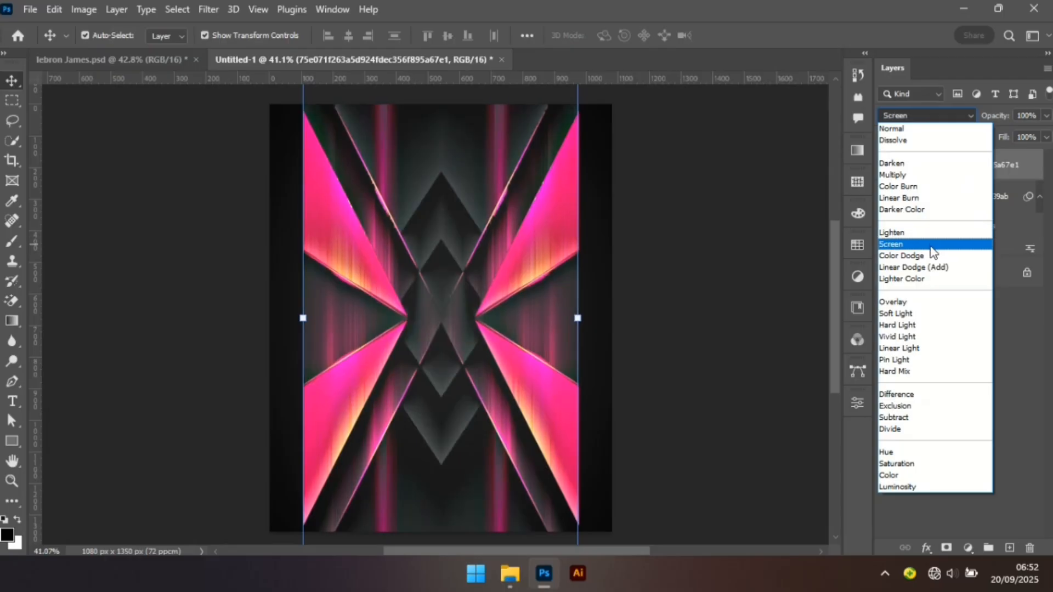
click(932, 249)
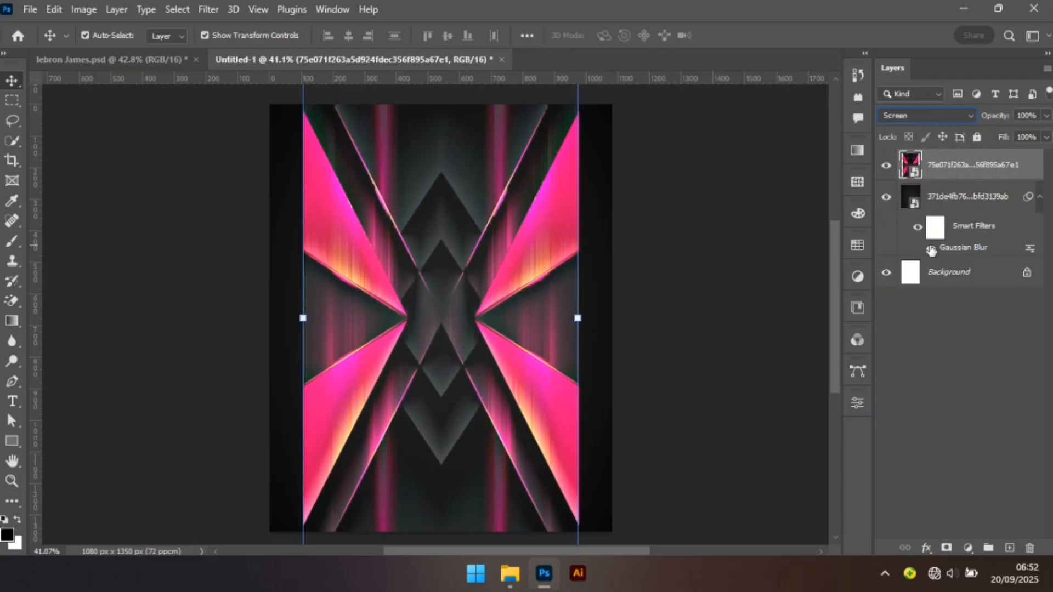
Add a mask to the pink geometric layer and fade its right and left edges with a soft black 500-pixel brush.
click(946, 547)
click(734, 522)
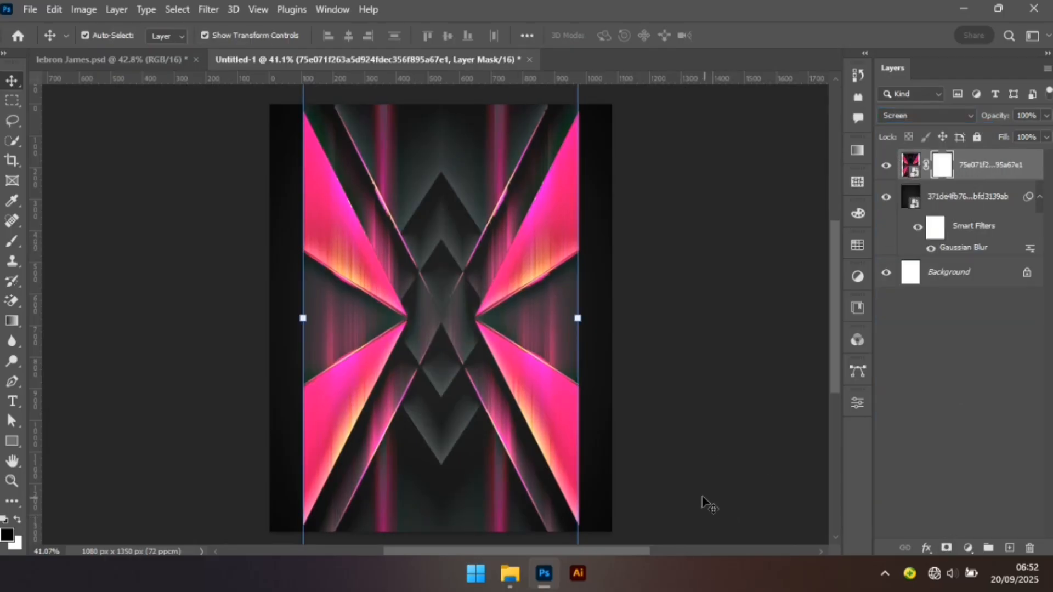
key(b)
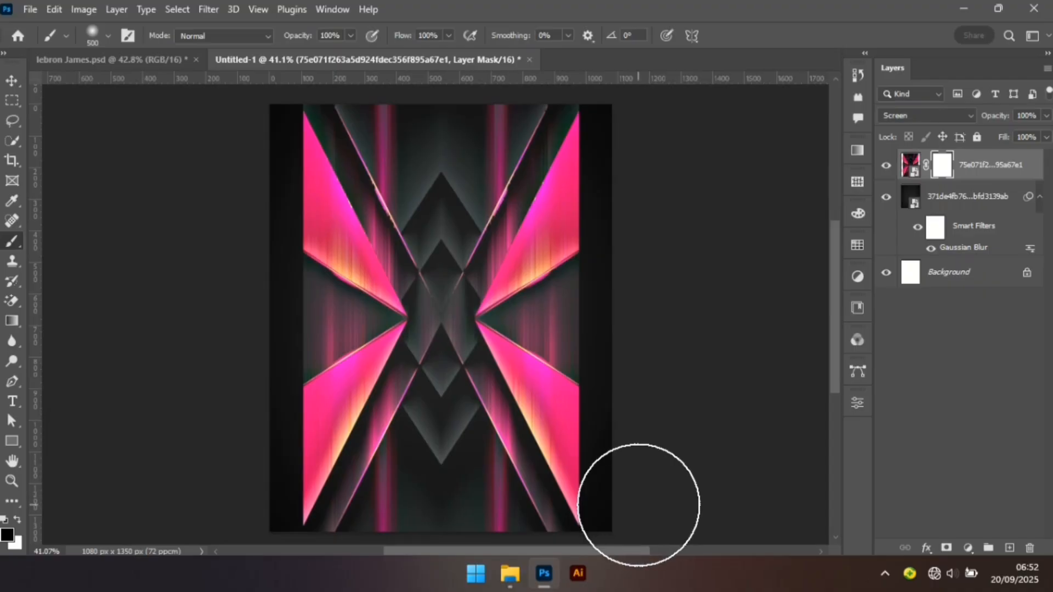
mouse_move(638, 516)
mouse_down()
mouse_move(658, 472)
mouse_move(662, 384)
mouse_move(633, 462)
mouse_move(633, 369)
mouse_move(644, 328)
mouse_move(668, 416)
mouse_move(687, 329)
mouse_move(637, 184)
mouse_move(651, 306)
mouse_move(650, 330)
mouse_move(639, 241)
mouse_move(638, 501)
mouse_move(632, 155)
mouse_move(615, 152)
mouse_move(639, 115)
mouse_up()
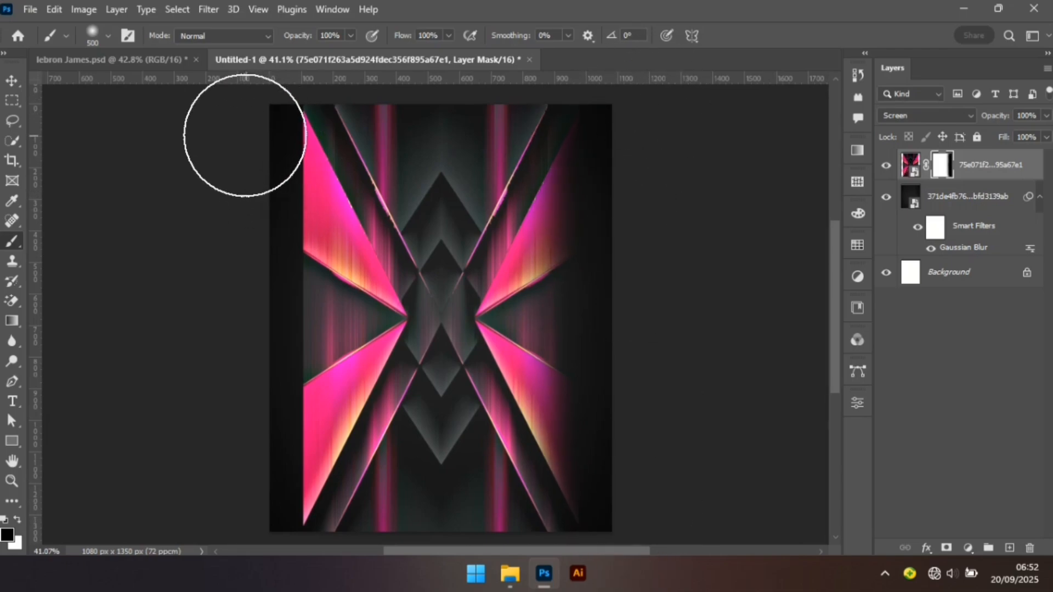
mouse_move(243, 151)
mouse_down()
mouse_move(232, 274)
mouse_move(259, 401)
mouse_move(257, 494)
mouse_move(229, 422)
mouse_move(223, 232)
mouse_up()
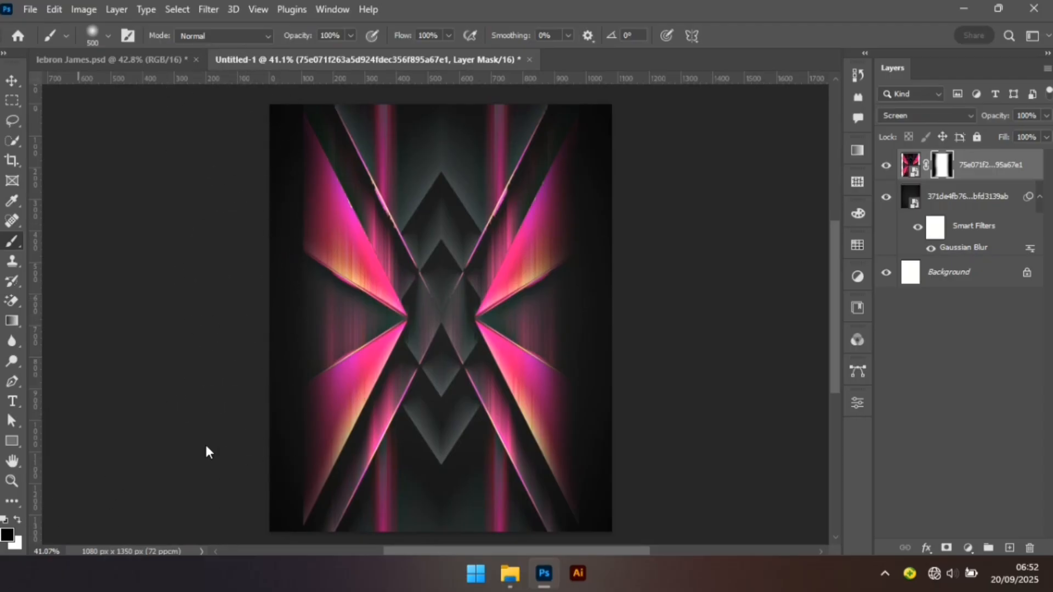
Restore some of the geometric layer's faded right side by painting its mask with a soft white 300-pixel brush at 33% flow.
key(x)
key(bracketleft)
key(bracketleft)
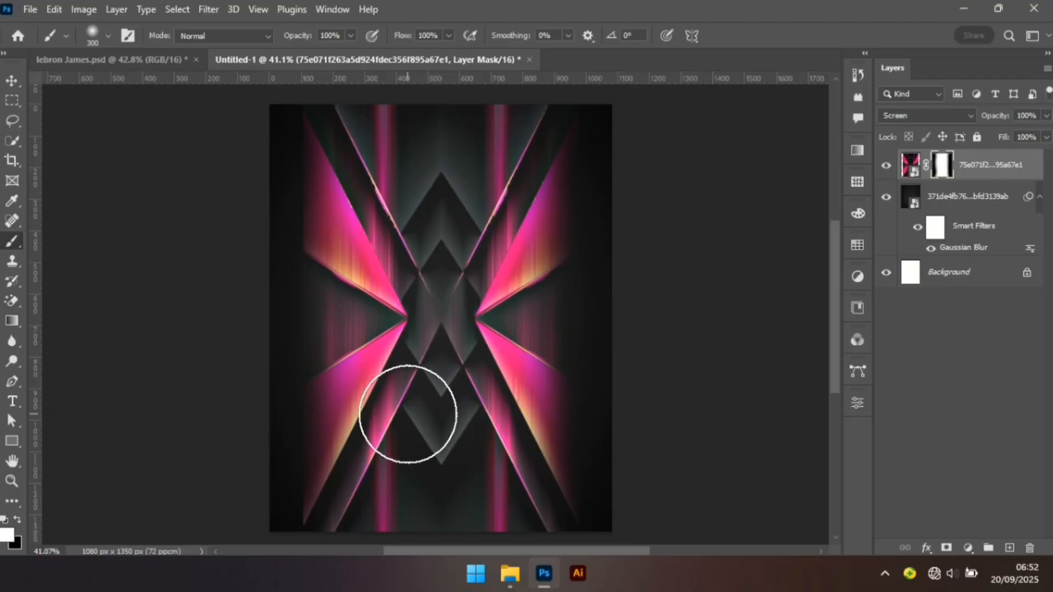
click(448, 35)
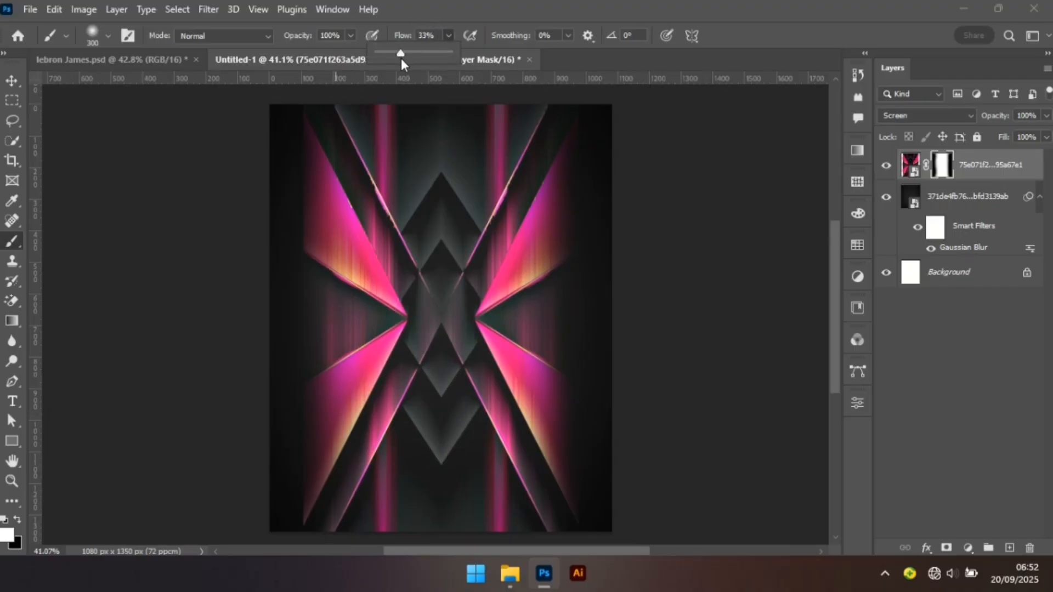
click(536, 309)
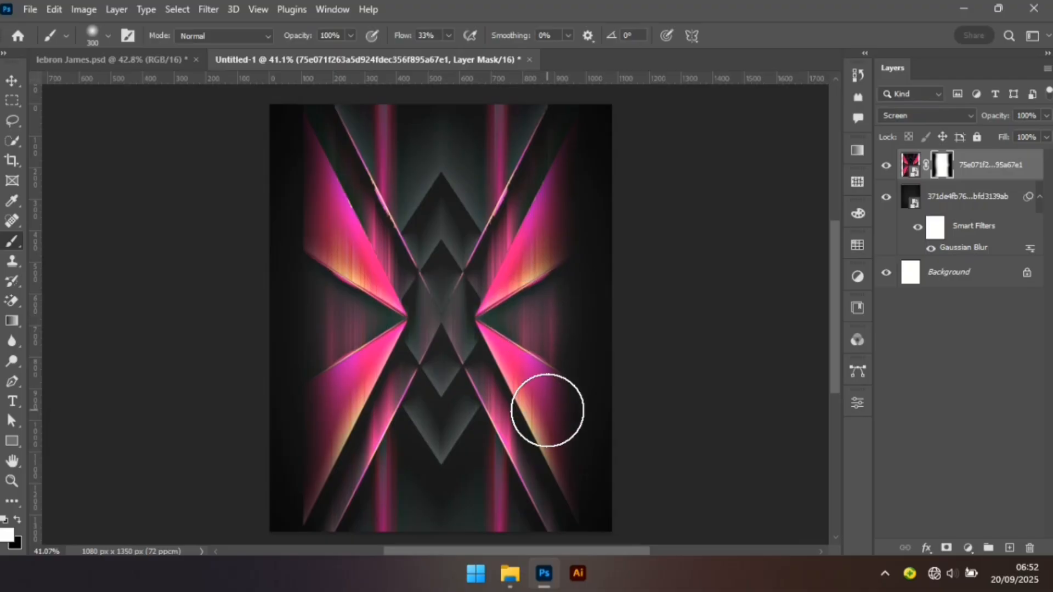
drag(547, 411, 543, 456)
click(543, 165)
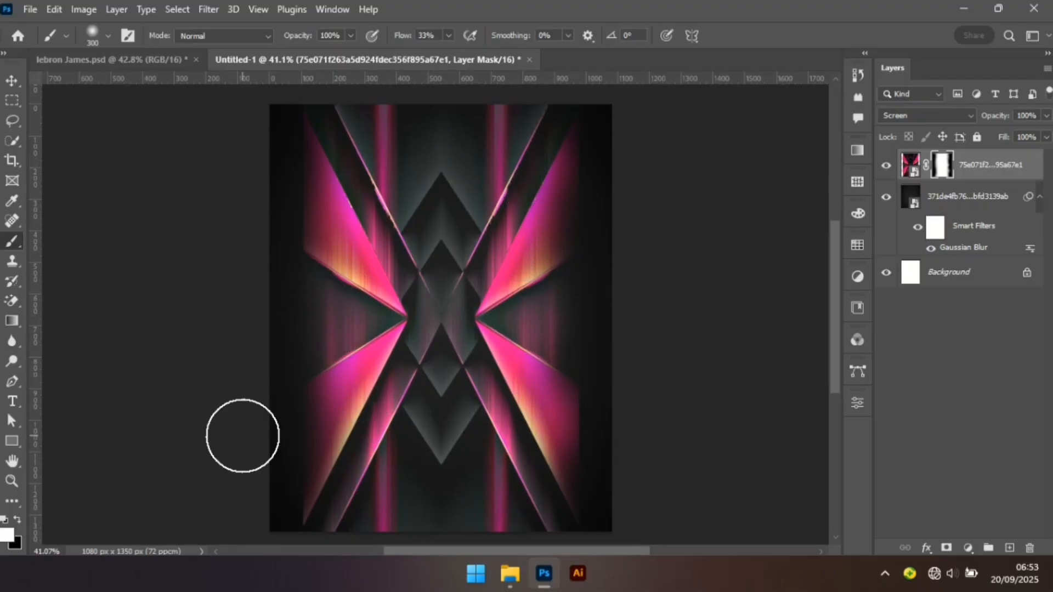
key(v)
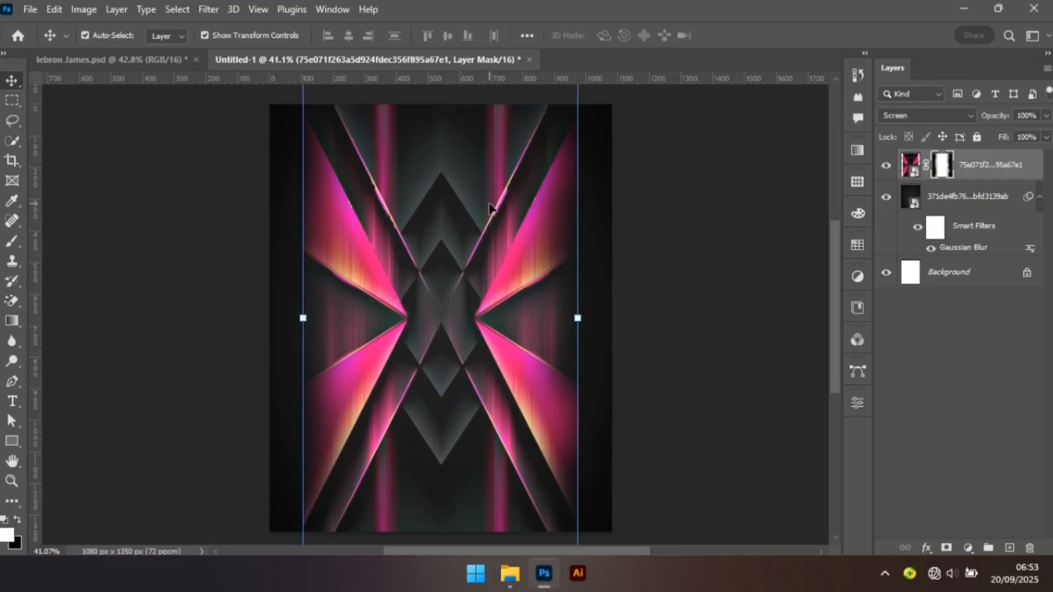
Apply a Hue/Saturation adjustment with hue 80 to the pink geometric layer's image rather than its mask.
click(910, 164)
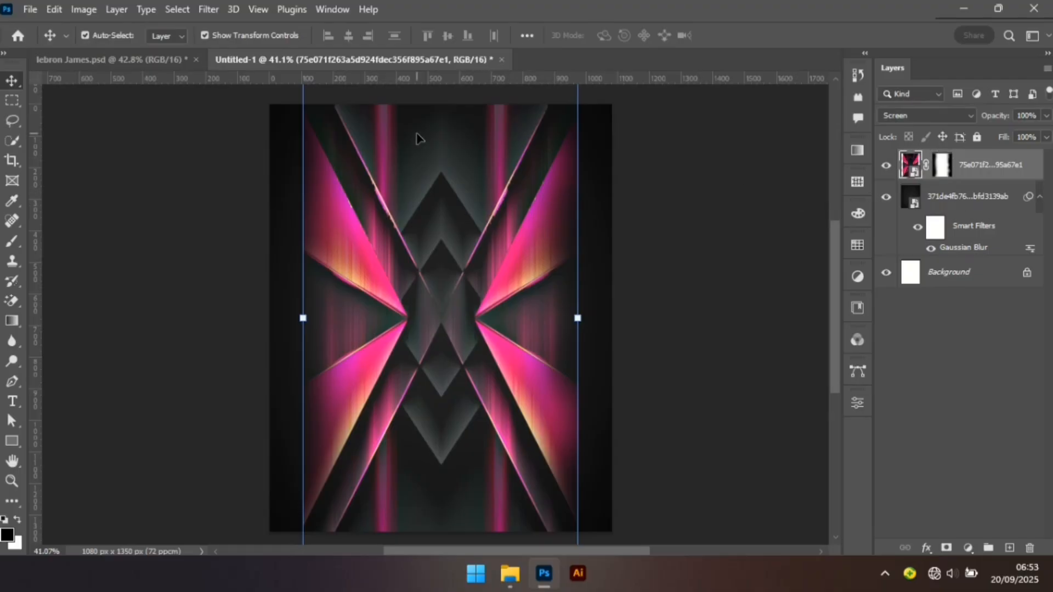
click(83, 9)
mouse_move(107, 55)
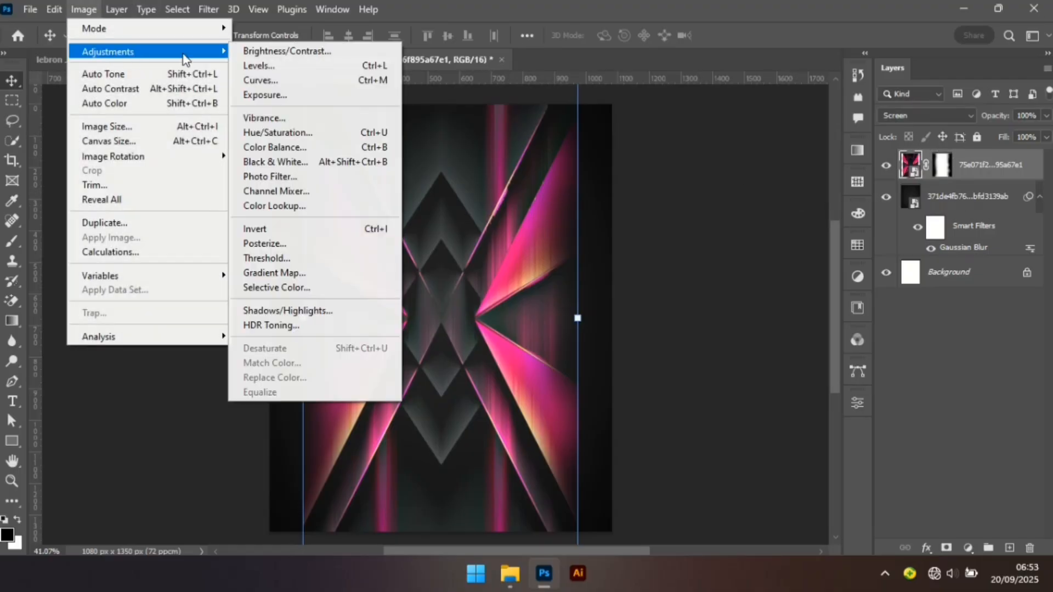
click(322, 141)
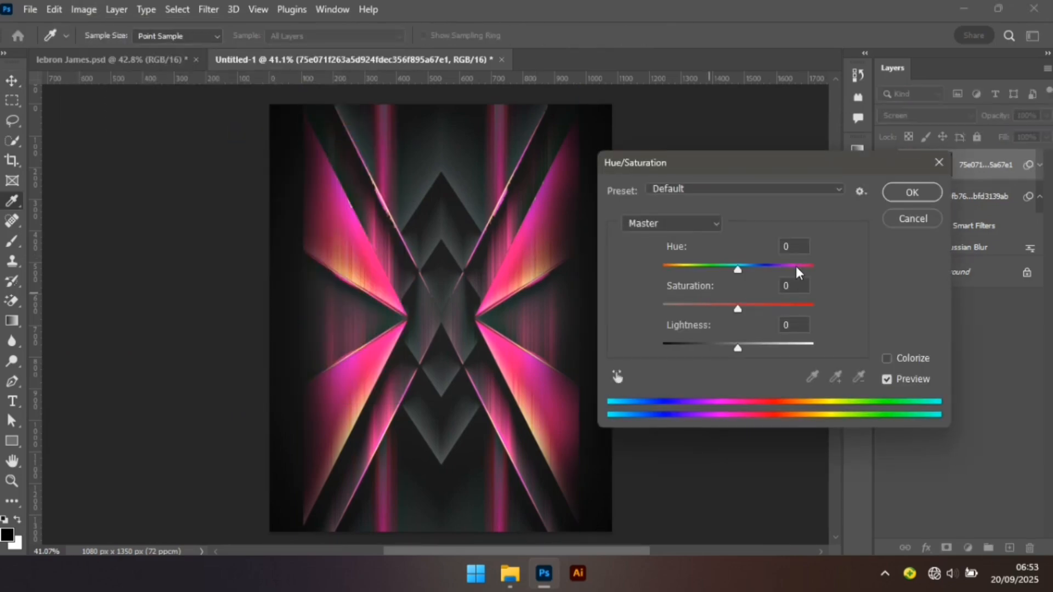
double_click(798, 246)
text(80)
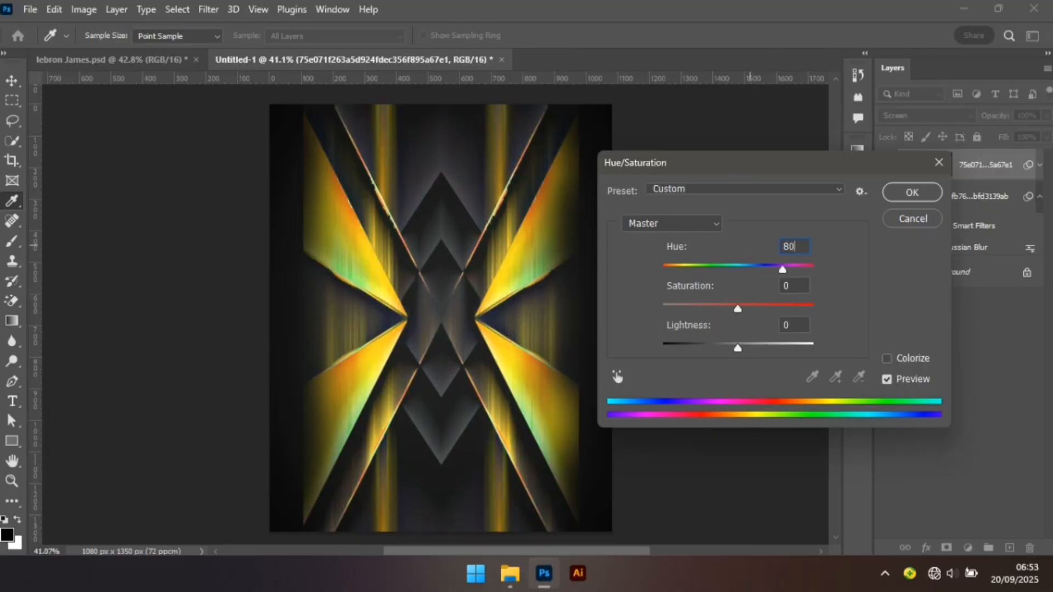
key(Return)
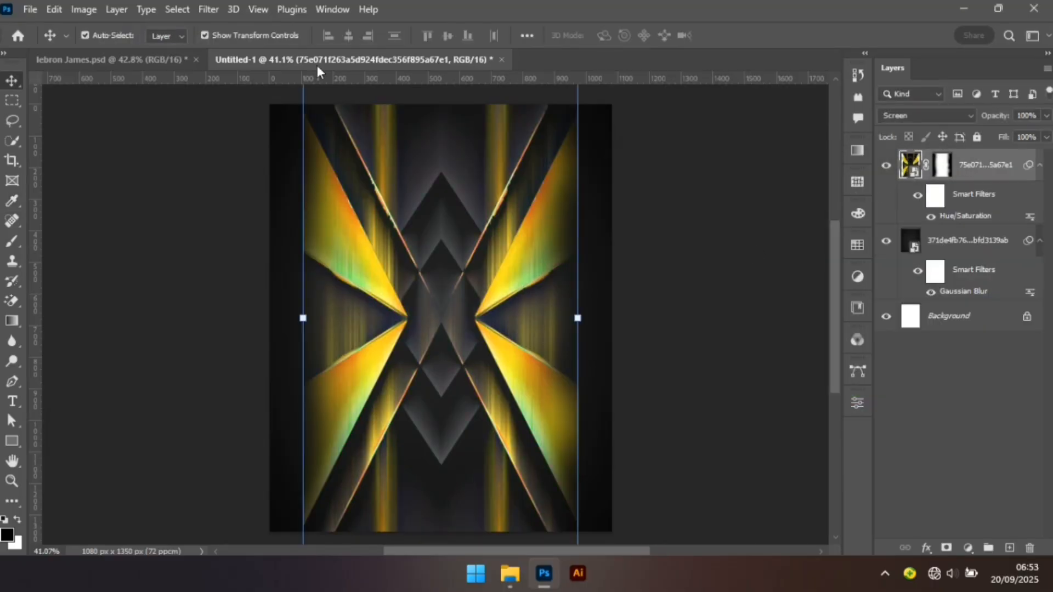
Apply a Brightness/Contrast adjustment with contrast 100 to the geometric layer.
click(94, 6)
mouse_move(137, 50)
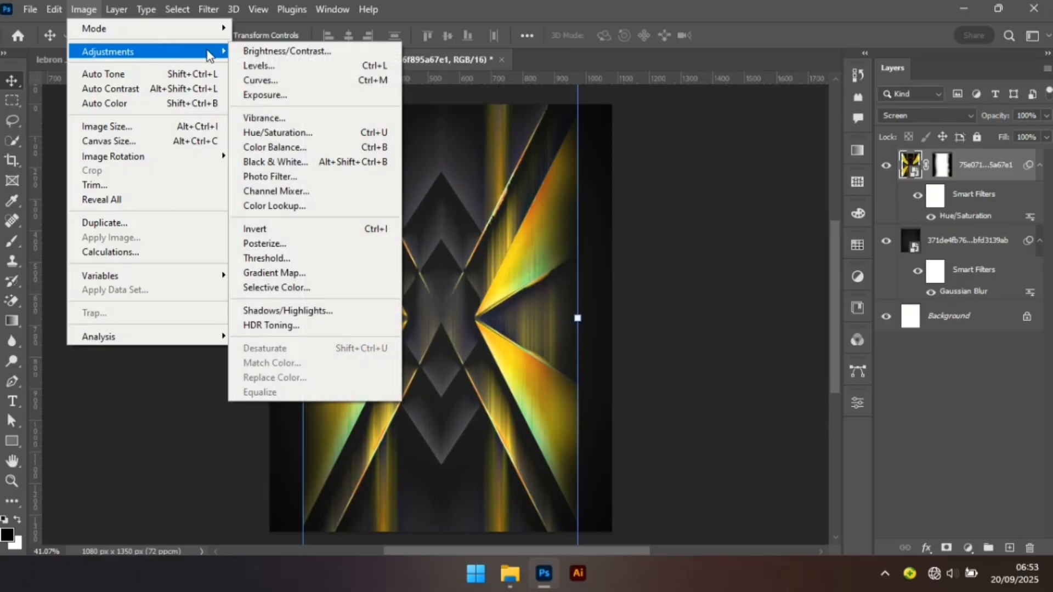
click(248, 52)
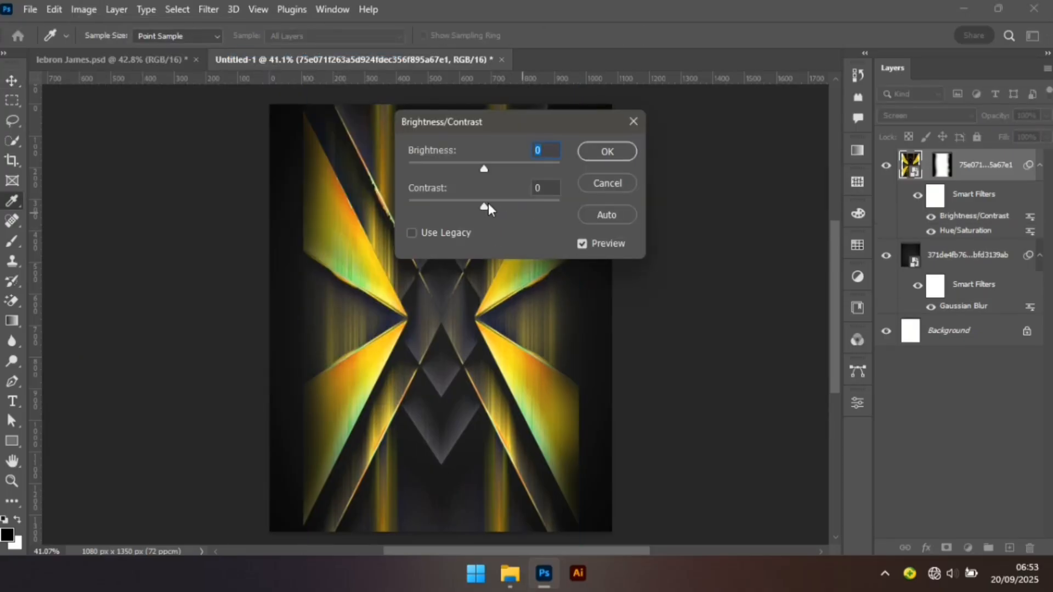
drag(488, 205, 634, 208)
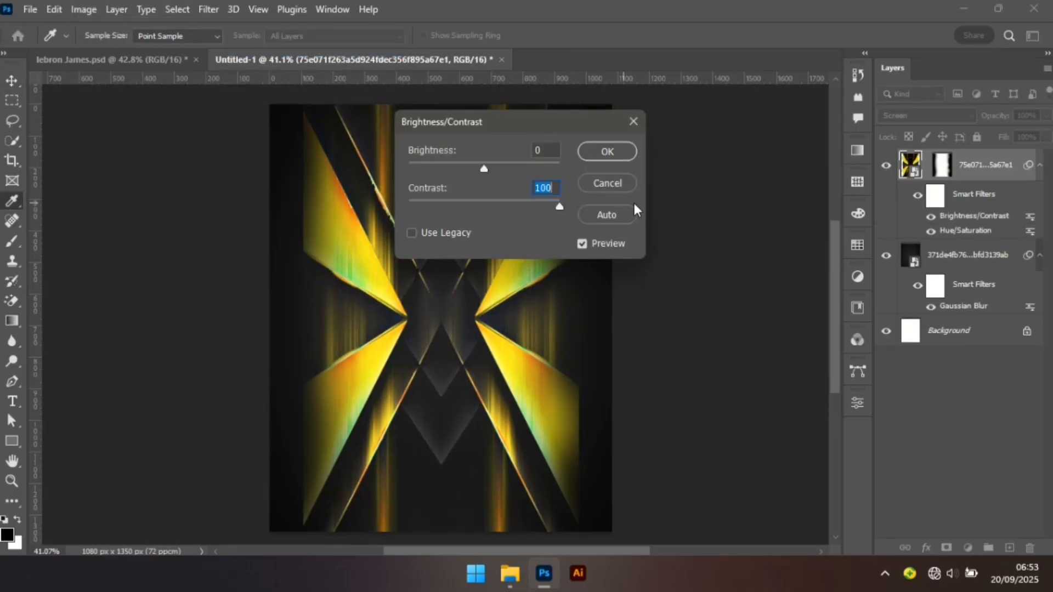
click(607, 153)
key(v)
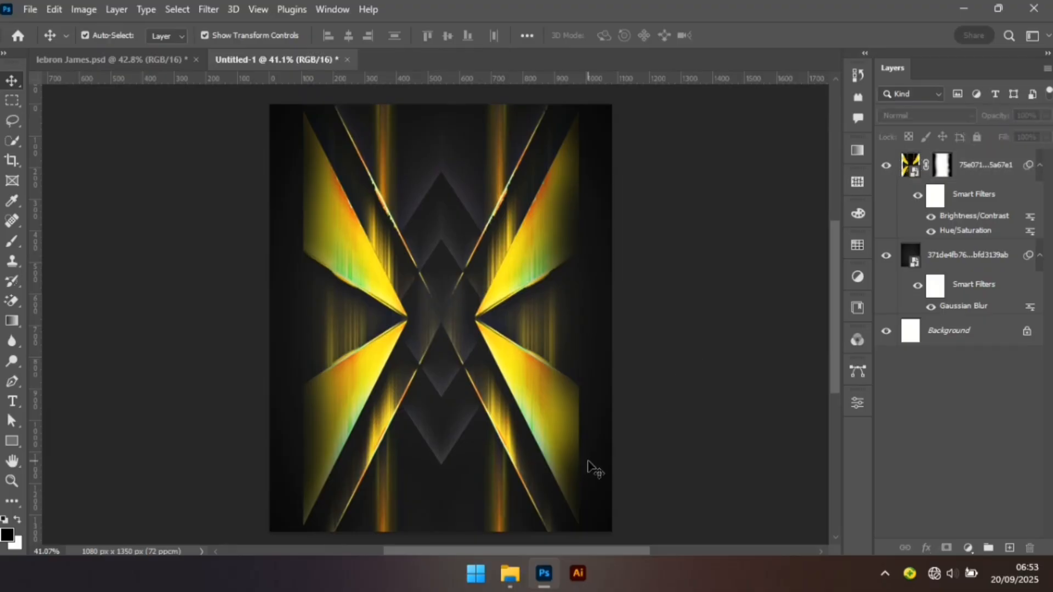
Place the glass sphere image 9fde67b236de5c3b2f9e2e05193fc1ef.jpg above the geometric layer and enlarge it well past both sides of the canvas.
click(510, 573)
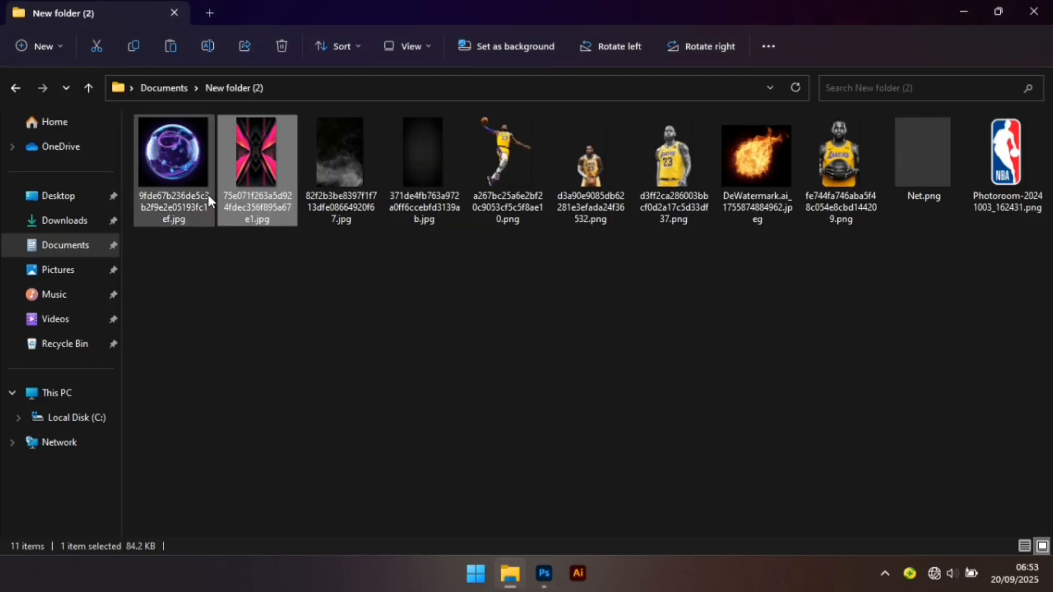
click(207, 194)
drag(182, 141, 448, 305)
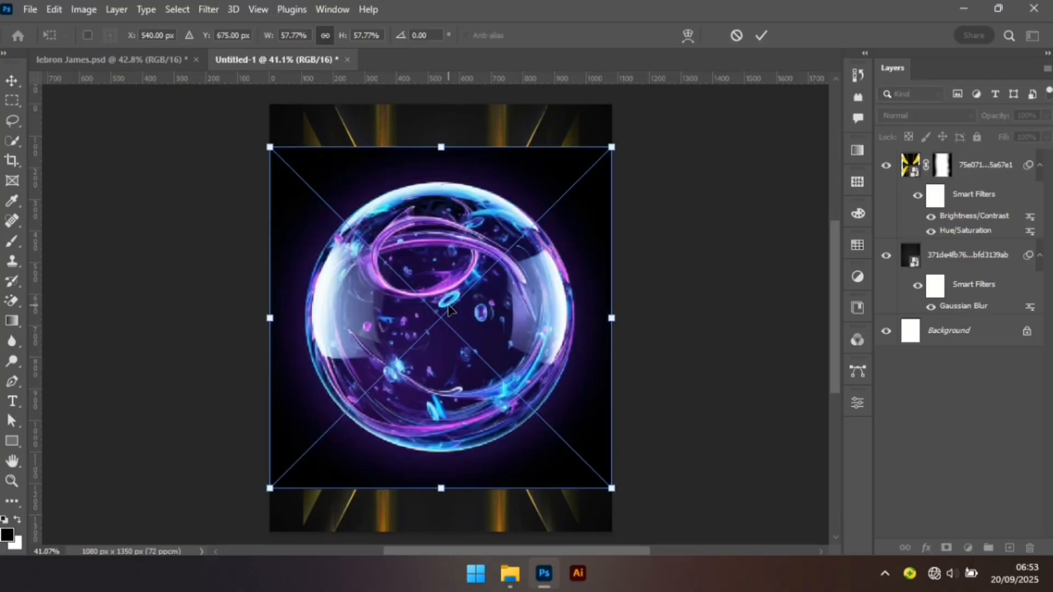
drag(442, 487, 448, 526)
drag(834, 387, 834, 349)
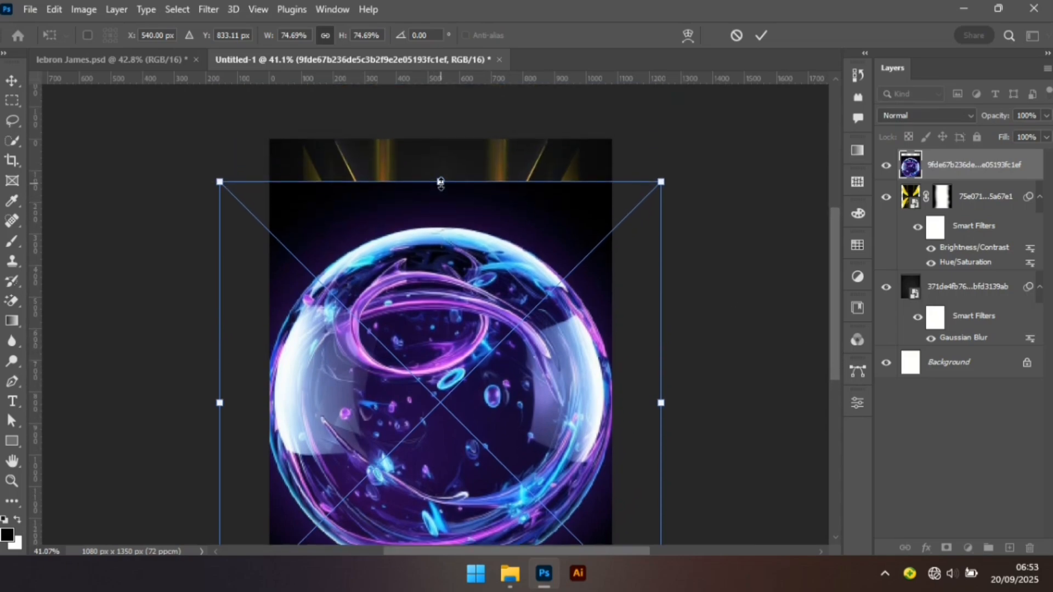
drag(440, 182, 462, 109)
key(Return)
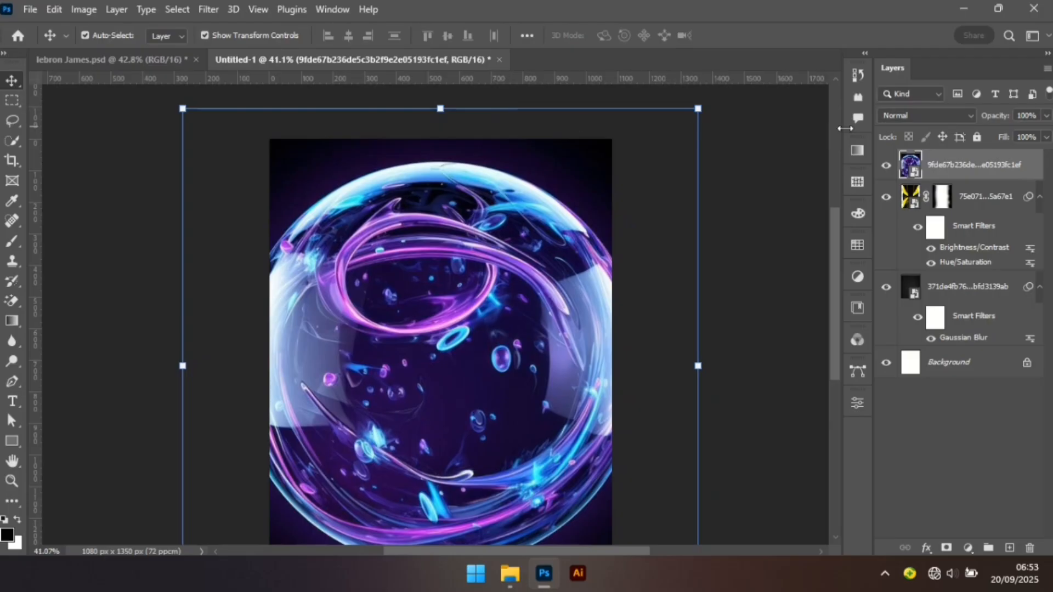
Set the glass sphere layer's blend mode to Color Dodge.
click(938, 116)
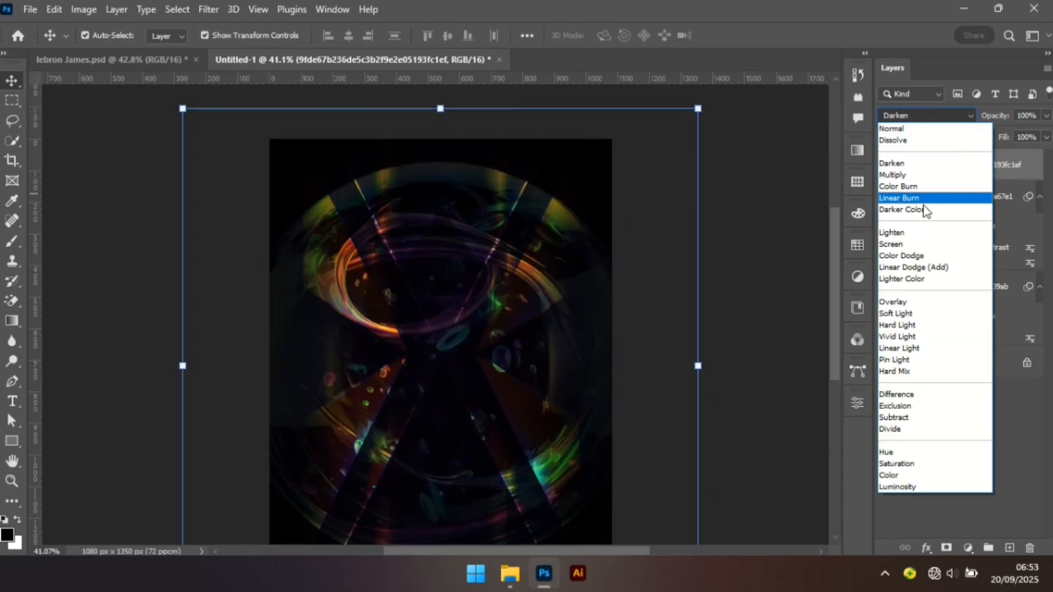
click(917, 257)
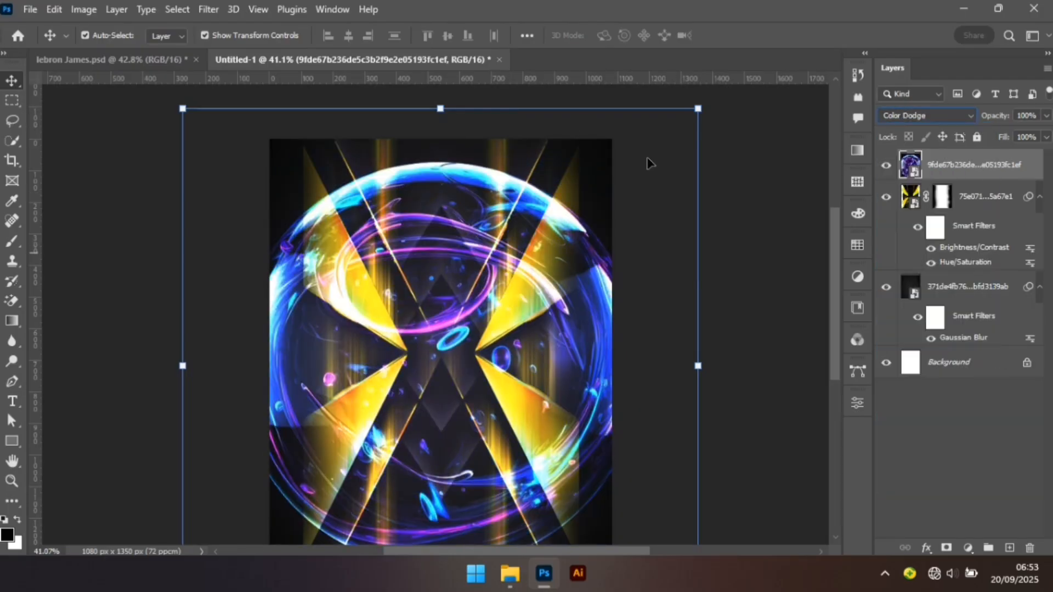
Colorize the sphere layer with Hue/Saturation at hue 55 and saturation 88, and compare the poster with the layer hidden and shown.
click(85, 10)
mouse_move(109, 51)
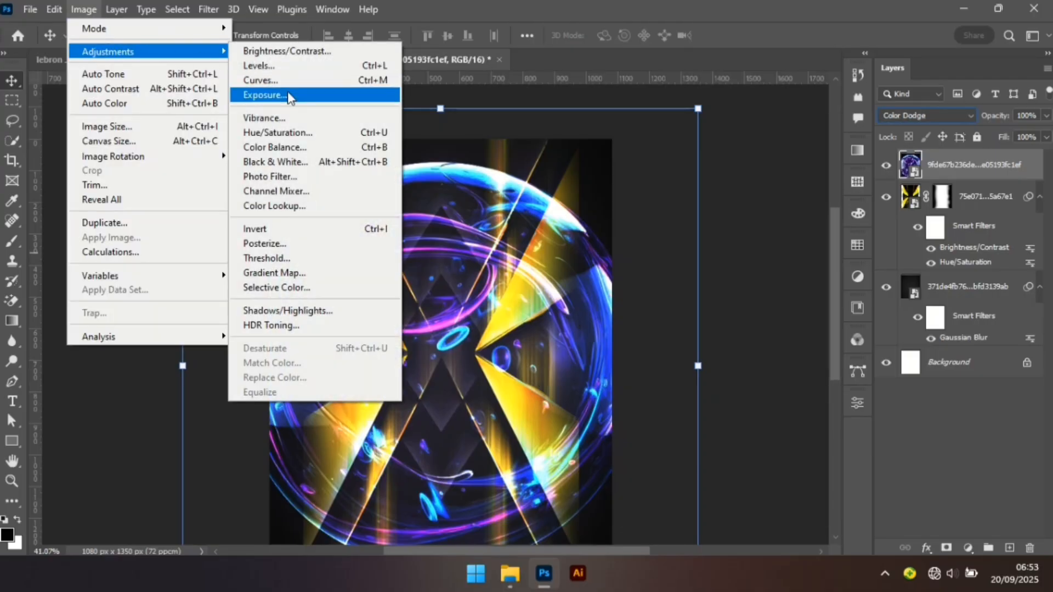
click(293, 133)
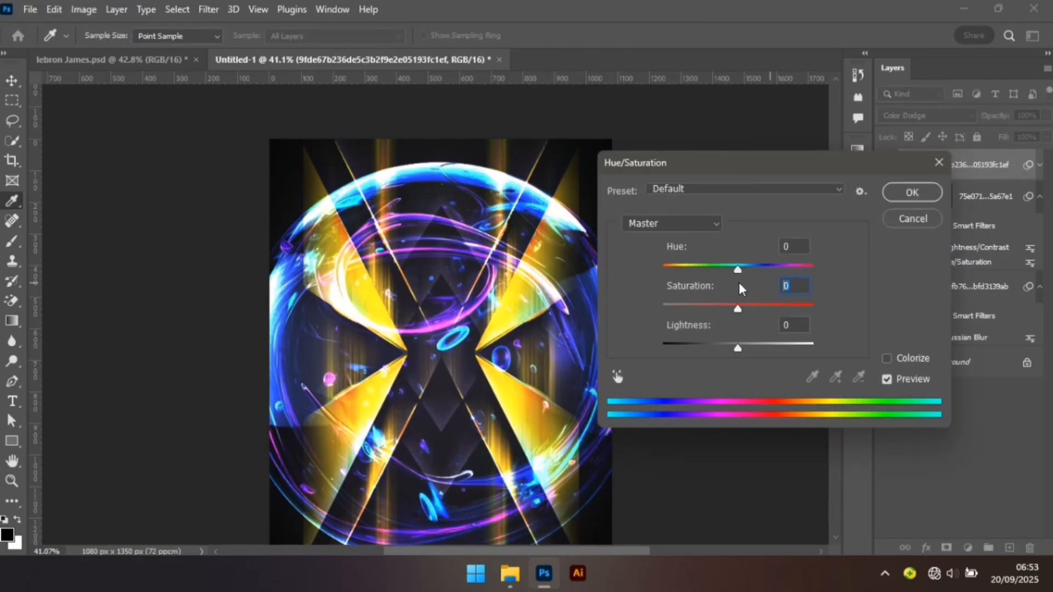
text(88)
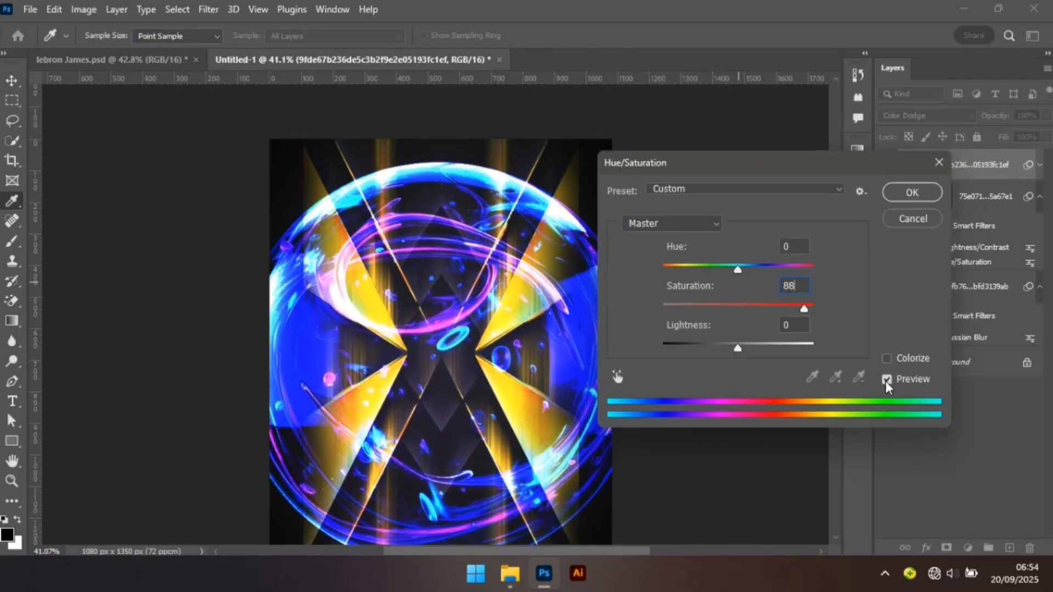
click(885, 359)
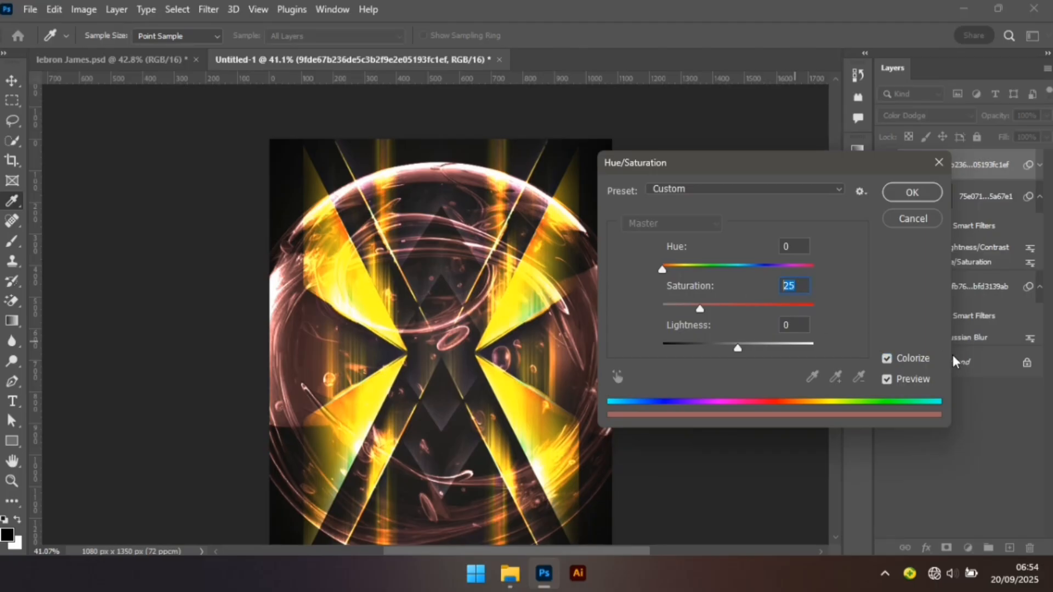
click(894, 357)
click(894, 357)
text(88)
click(785, 248)
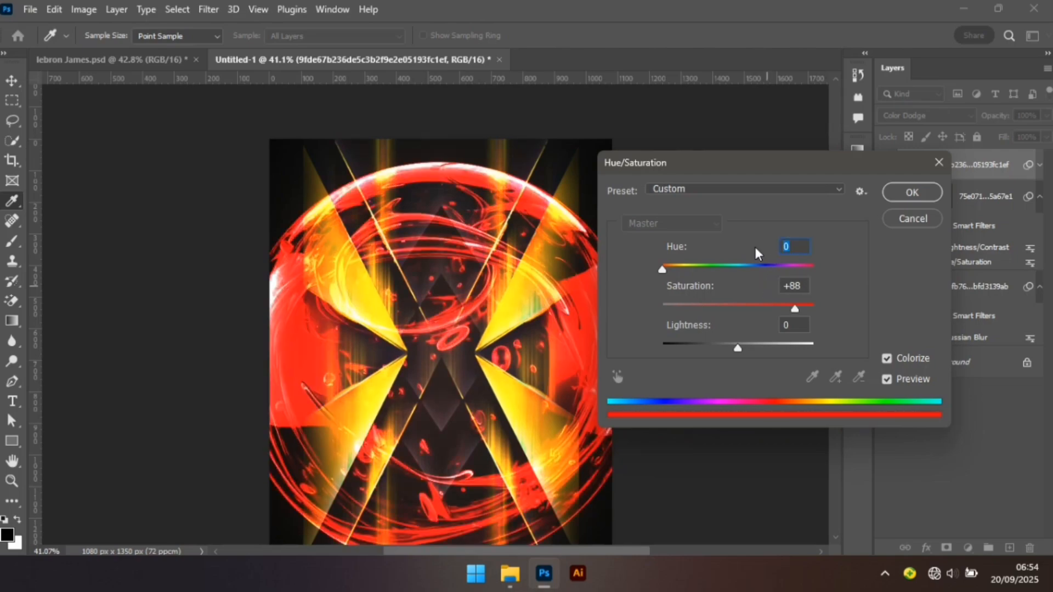
text(55)
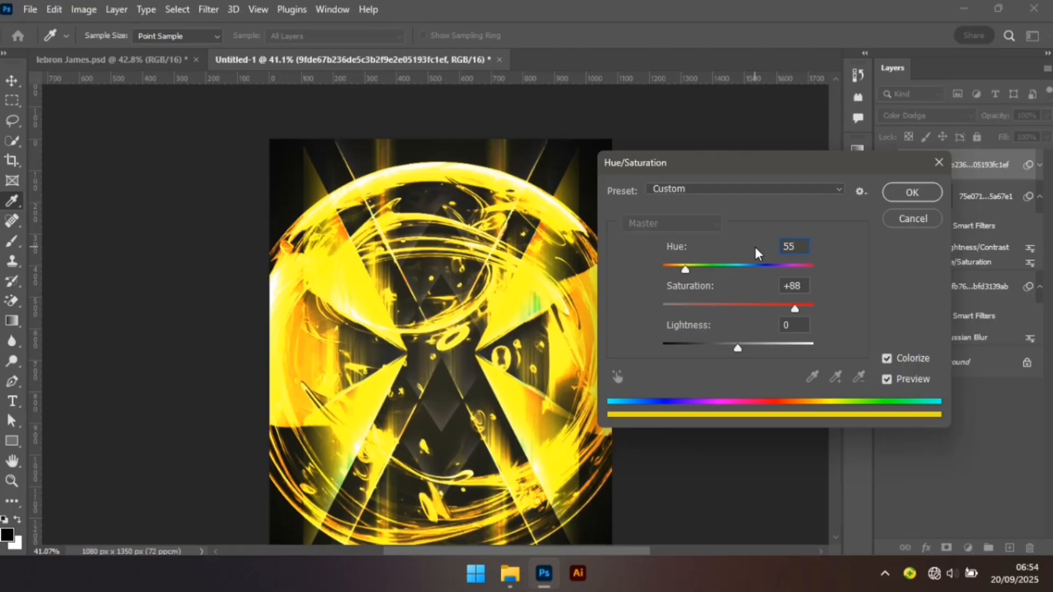
click(911, 193)
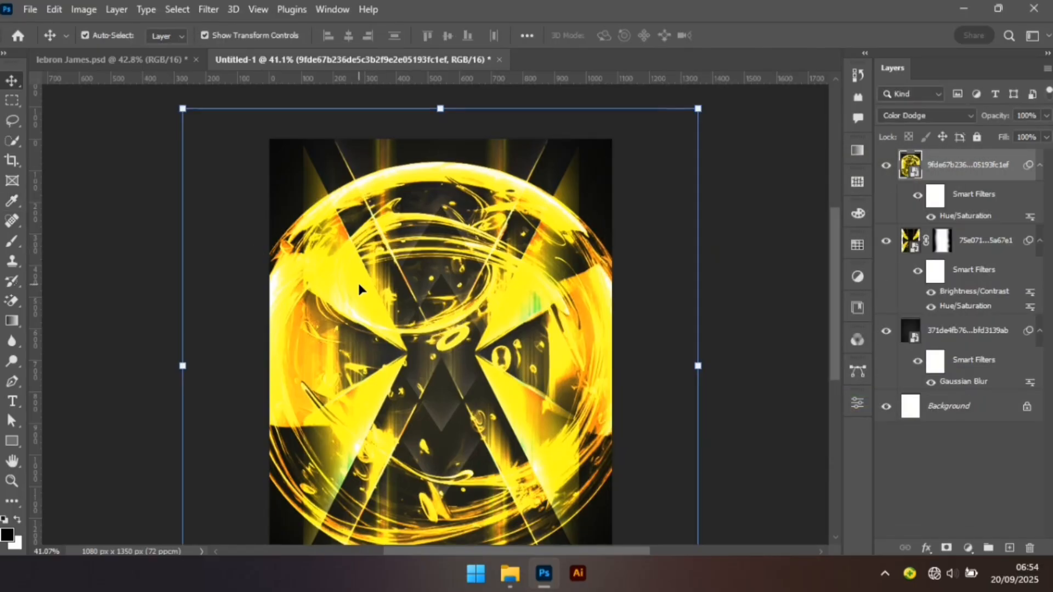
click(886, 165)
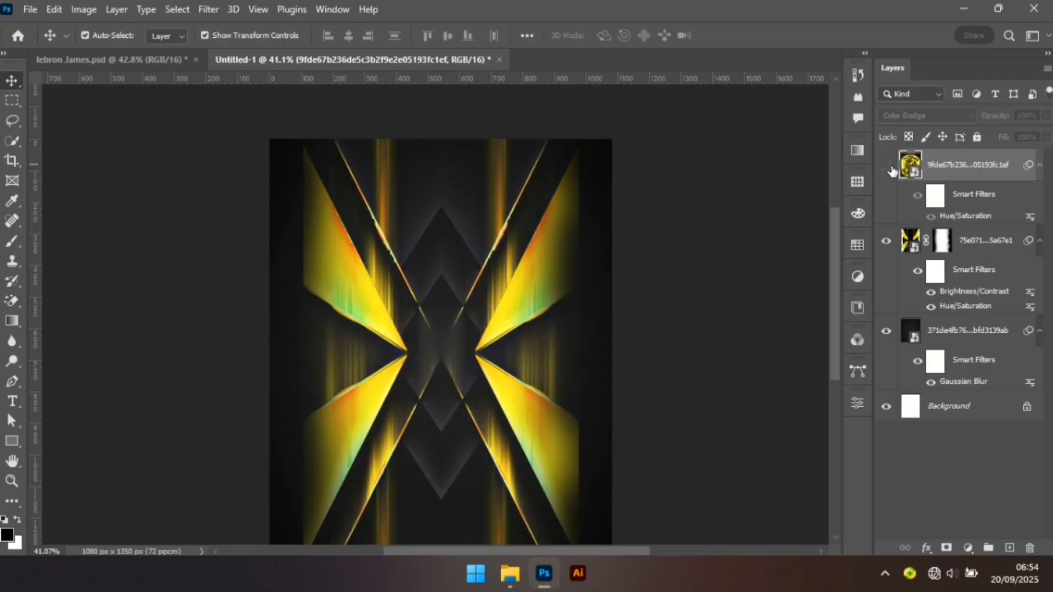
click(887, 165)
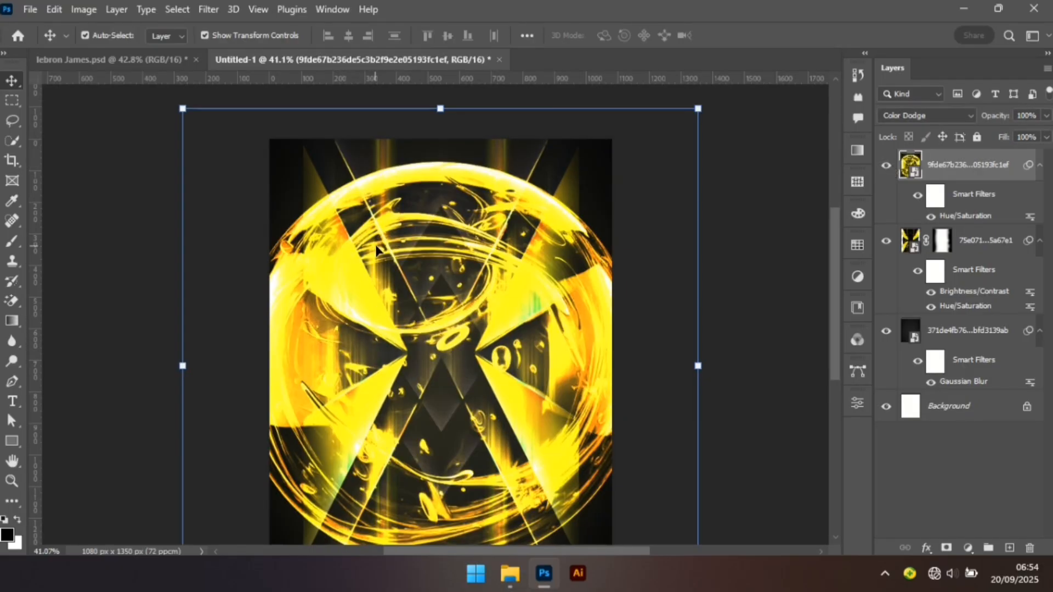
click(757, 273)
Soften the geometric layer's hard outer edges by painting its mask with a soft black 300-pixel brush at 33% flow.
click(941, 241)
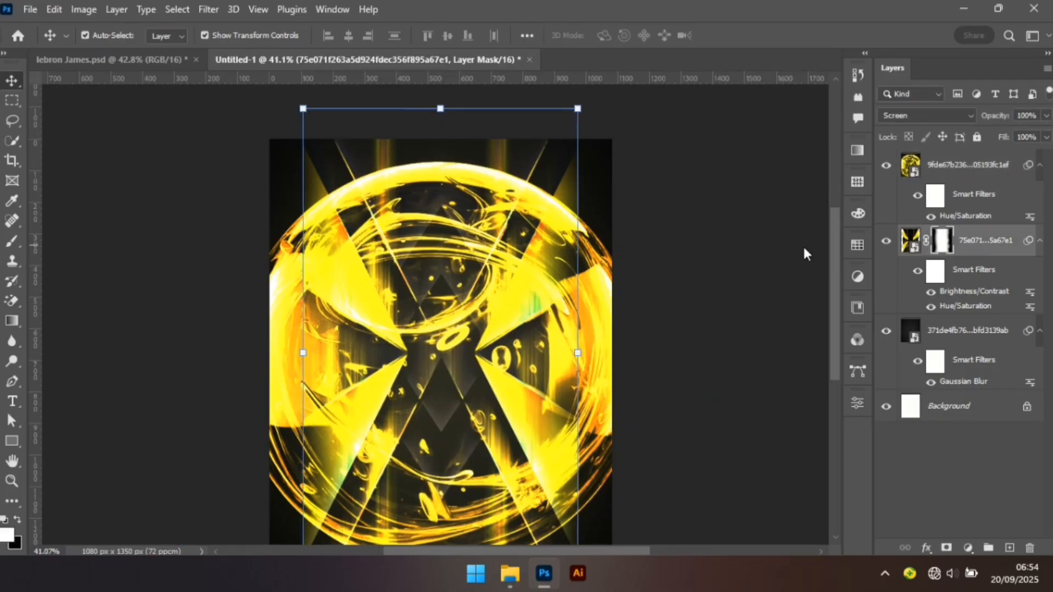
key(b)
key(x)
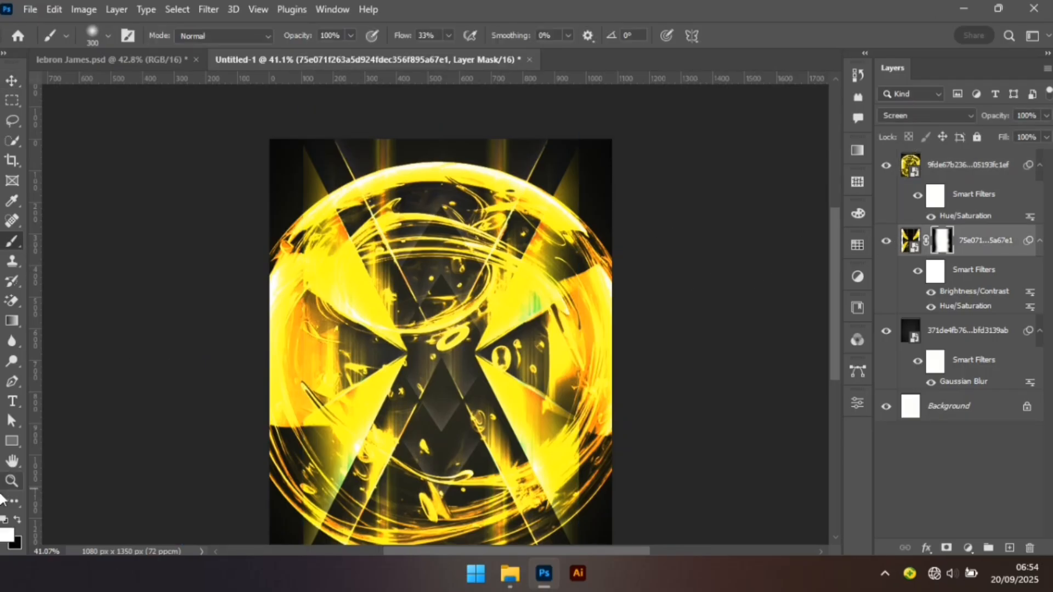
click(18, 521)
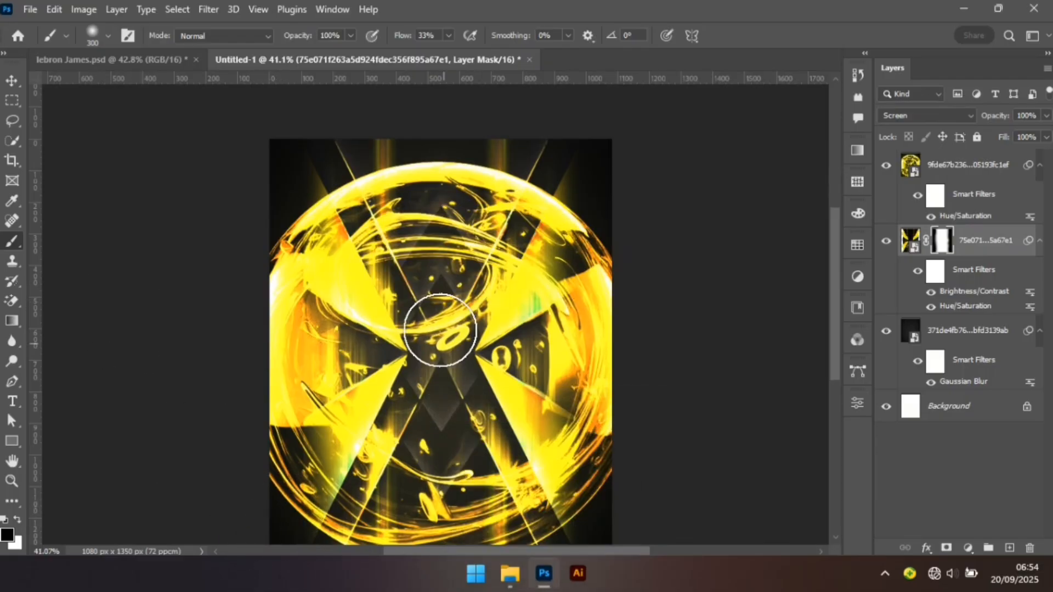
key(v)
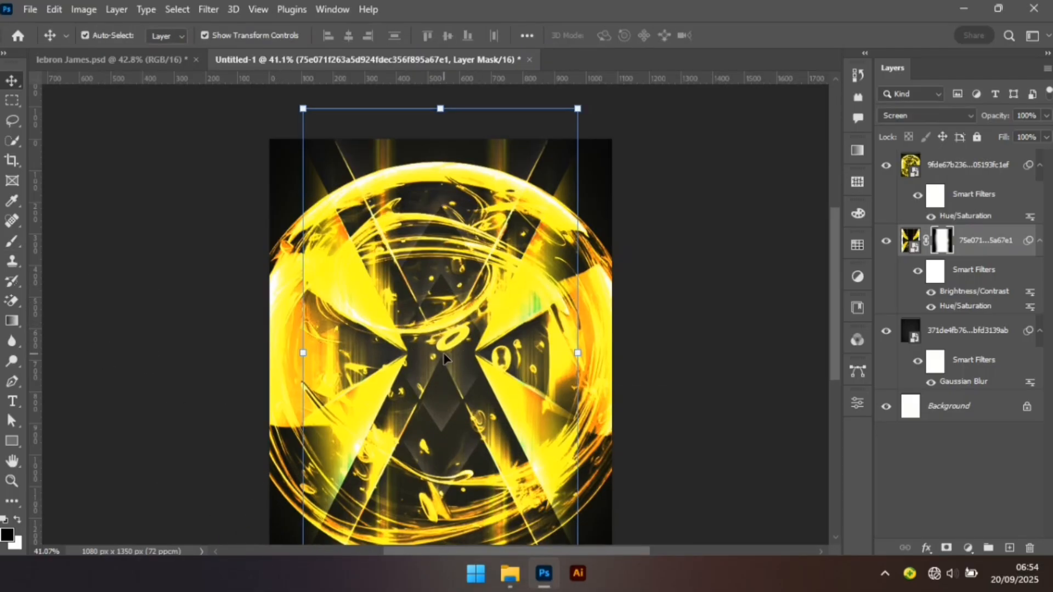
click(764, 371)
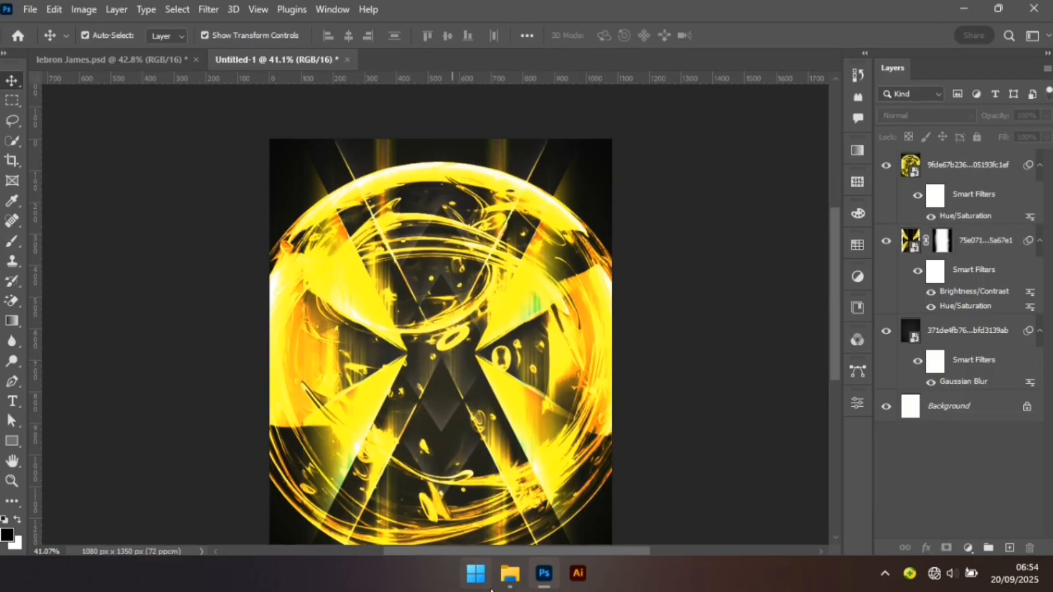
Place the player image fe744fa746aba5f48c054e8cbd144209.png from the New folder (2) folder above the sphere layer in the poster.
mouse_move(502, 587)
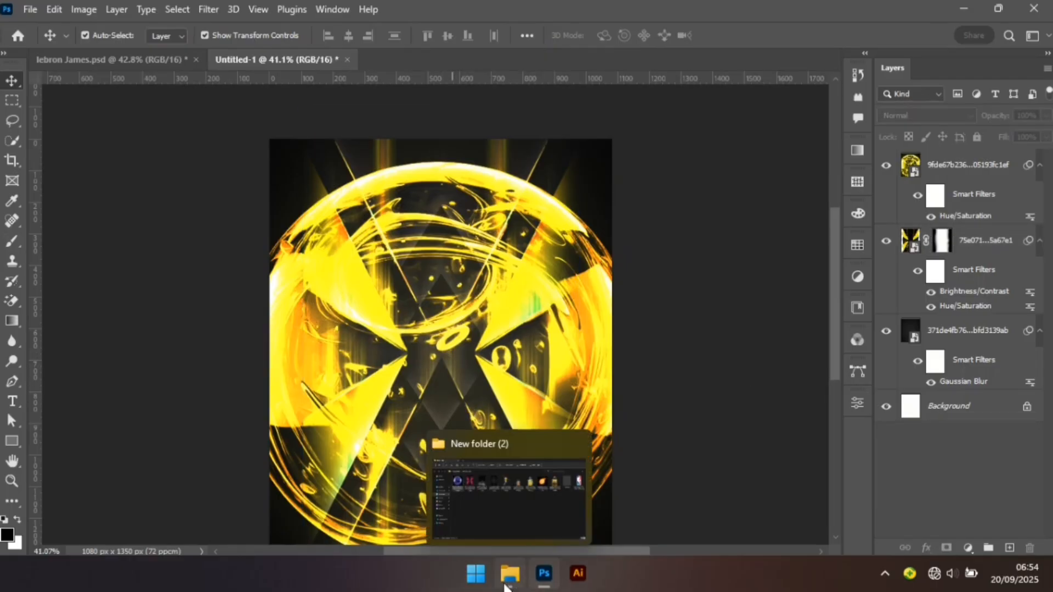
click(506, 587)
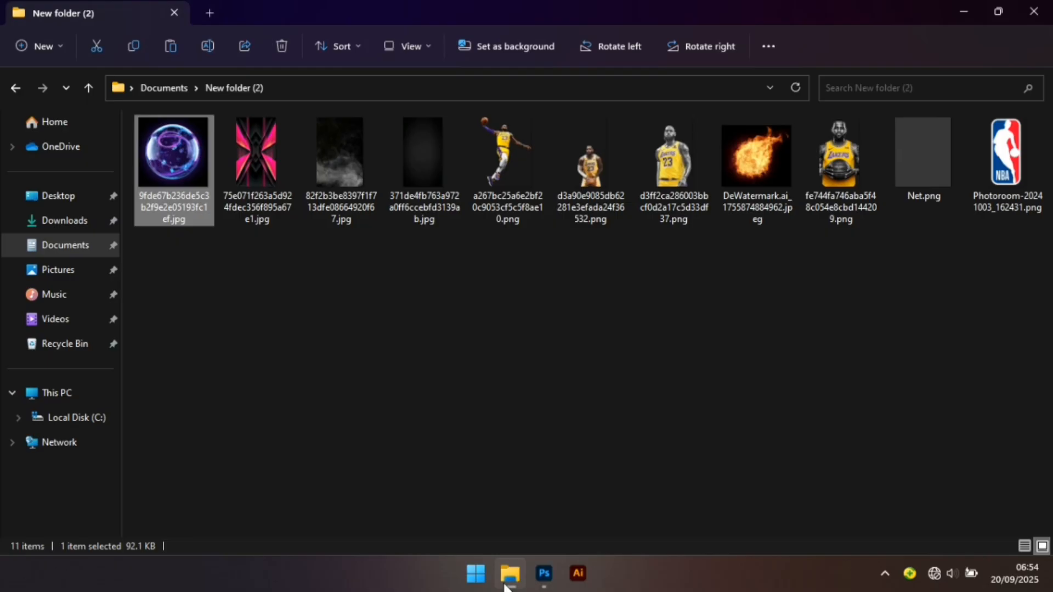
click(630, 327)
click(848, 143)
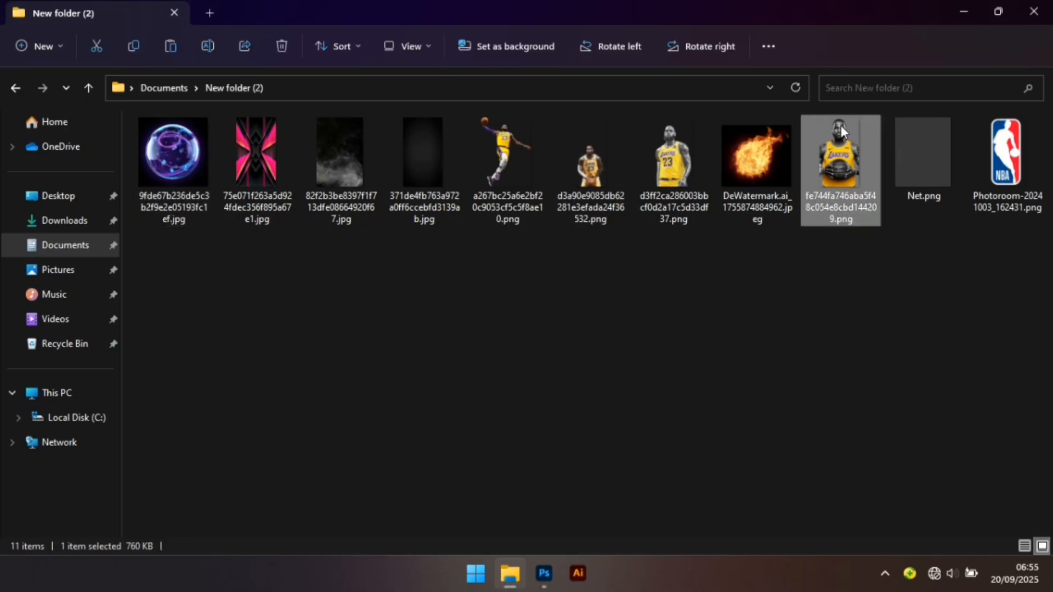
drag(843, 132, 458, 387)
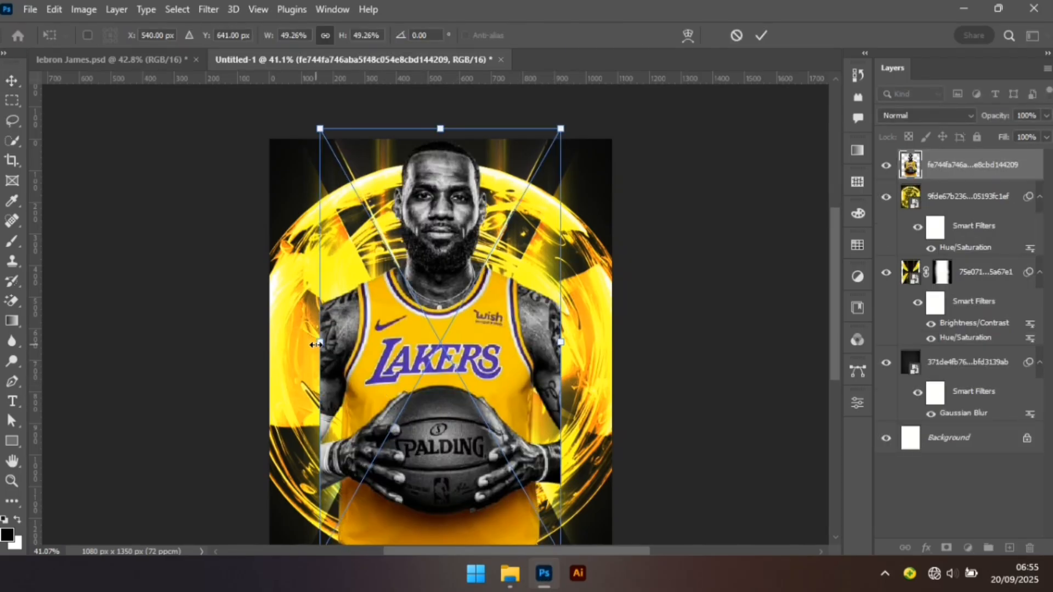
Enlarge the placed player image to about 69.7% and move it down so the head sits just below the canvas top.
drag(316, 345, 264, 356)
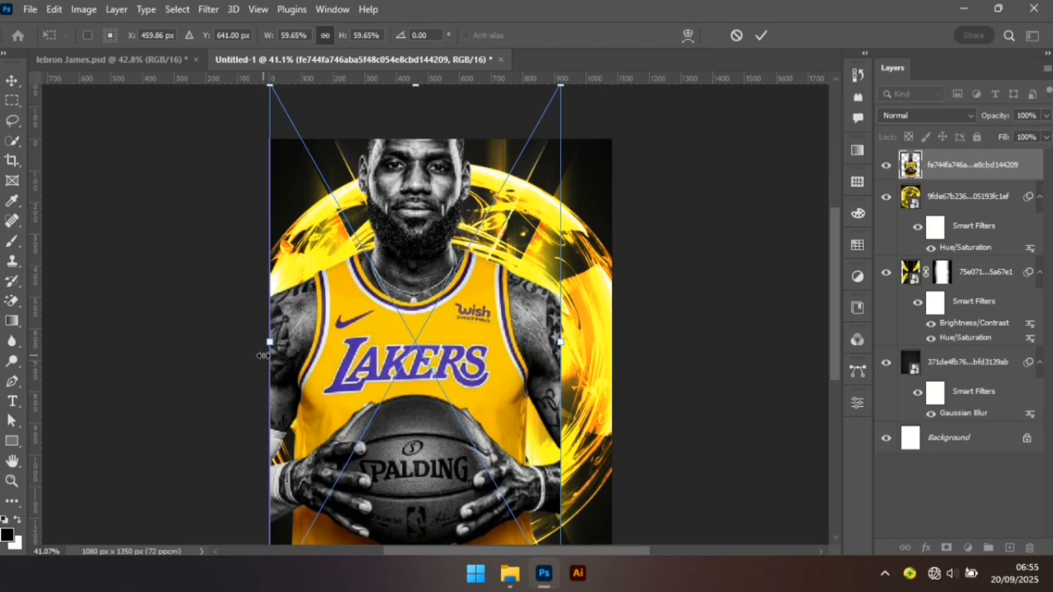
drag(561, 339, 608, 345)
drag(460, 324, 463, 418)
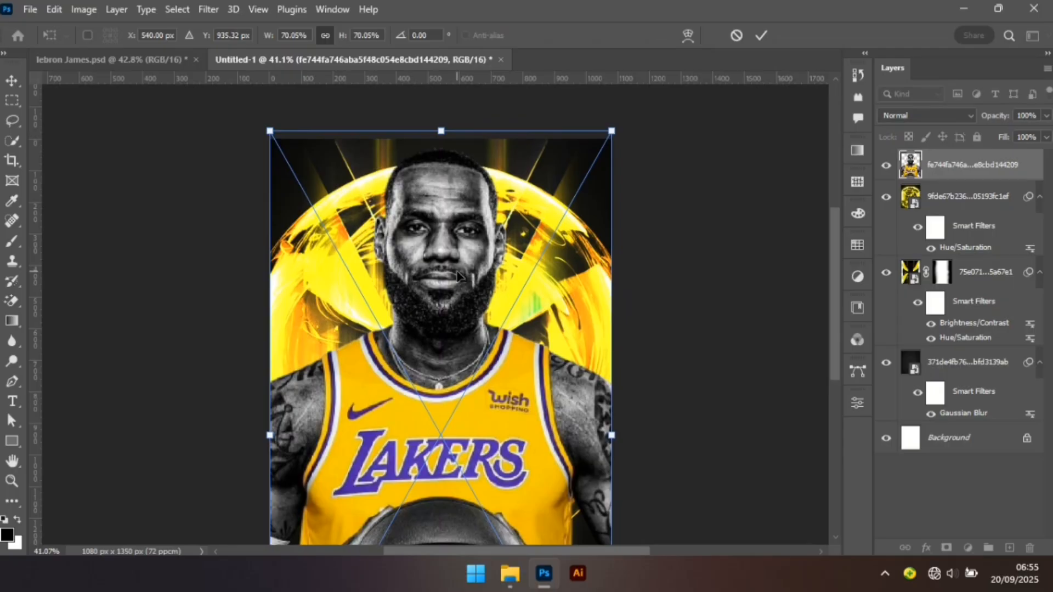
drag(458, 274, 457, 287)
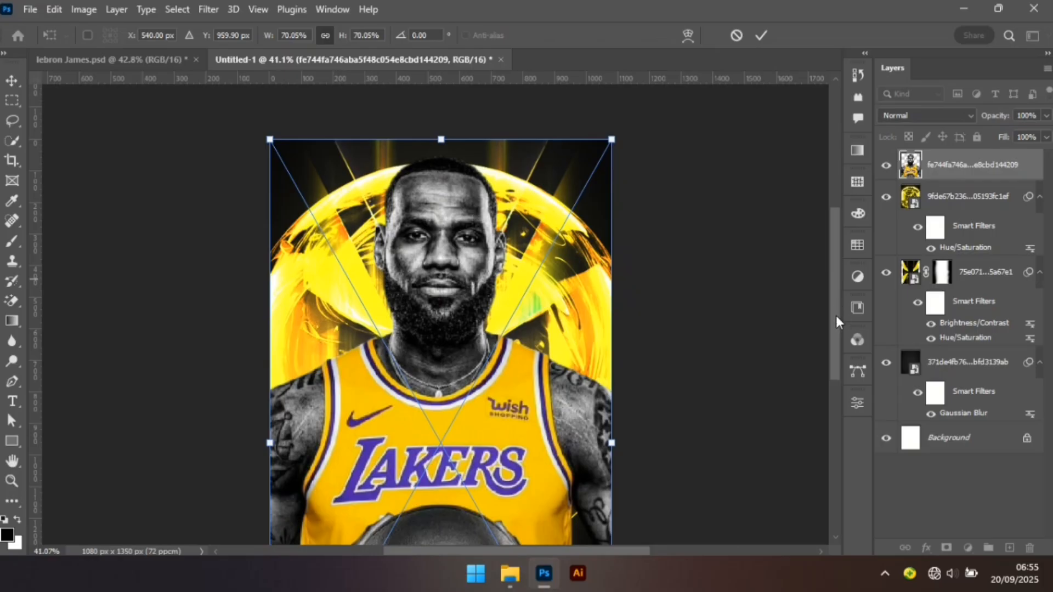
drag(834, 315, 832, 400)
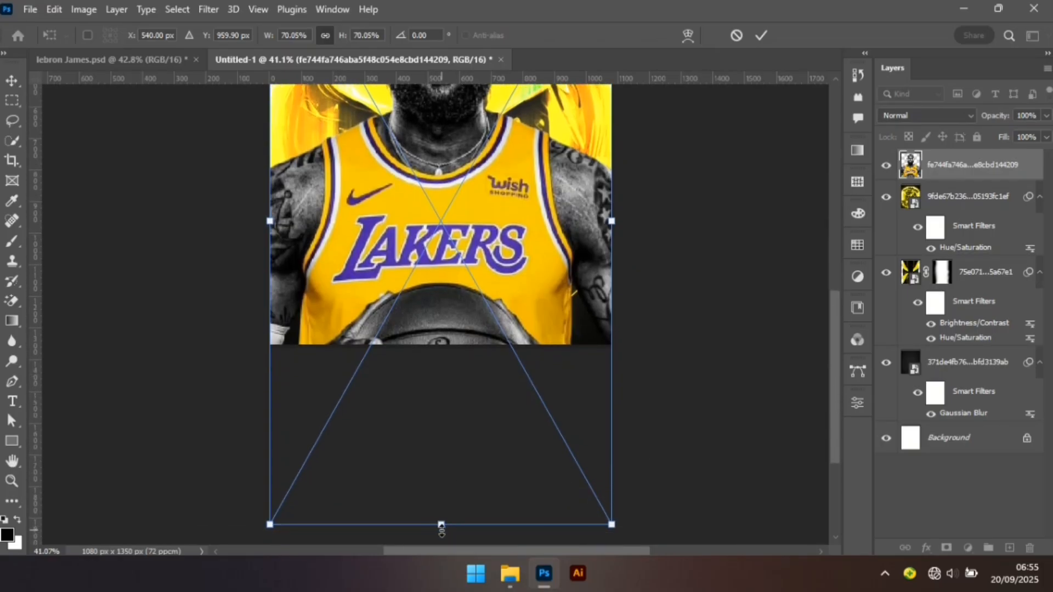
mouse_move(441, 525)
mouse_down()
mouse_move(439, 509)
mouse_move(440, 528)
mouse_up()
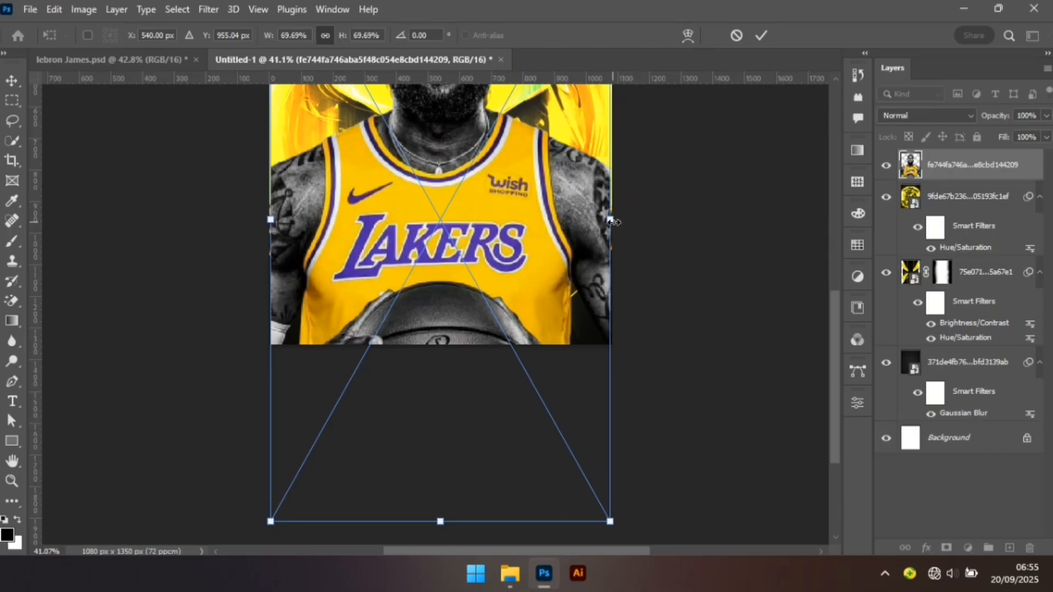
key(Return)
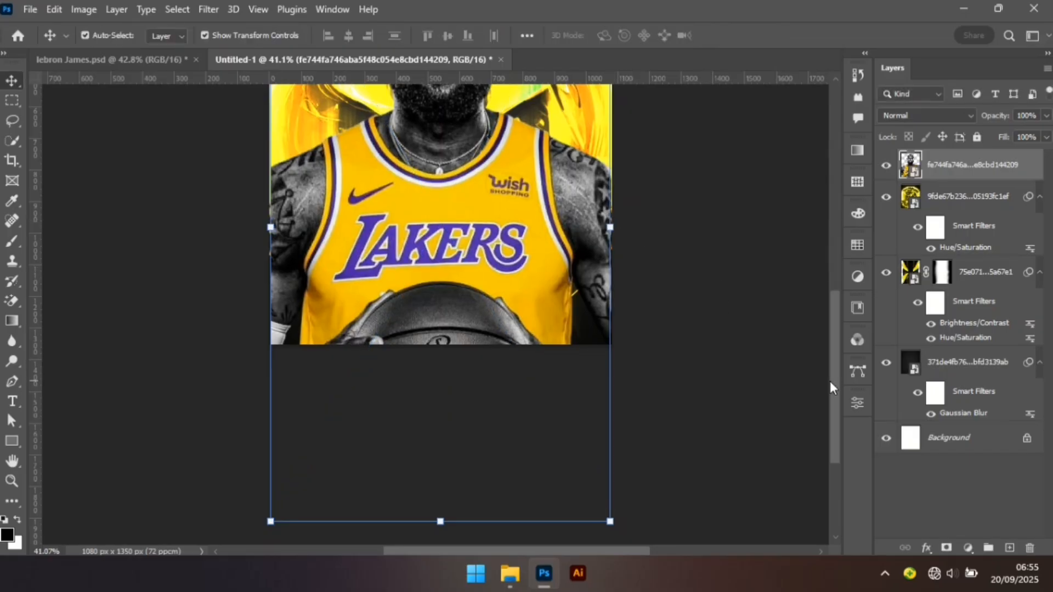
Scale the player layer to about 70.05% so that it spans both side edges of the canvas.
drag(835, 383, 834, 318)
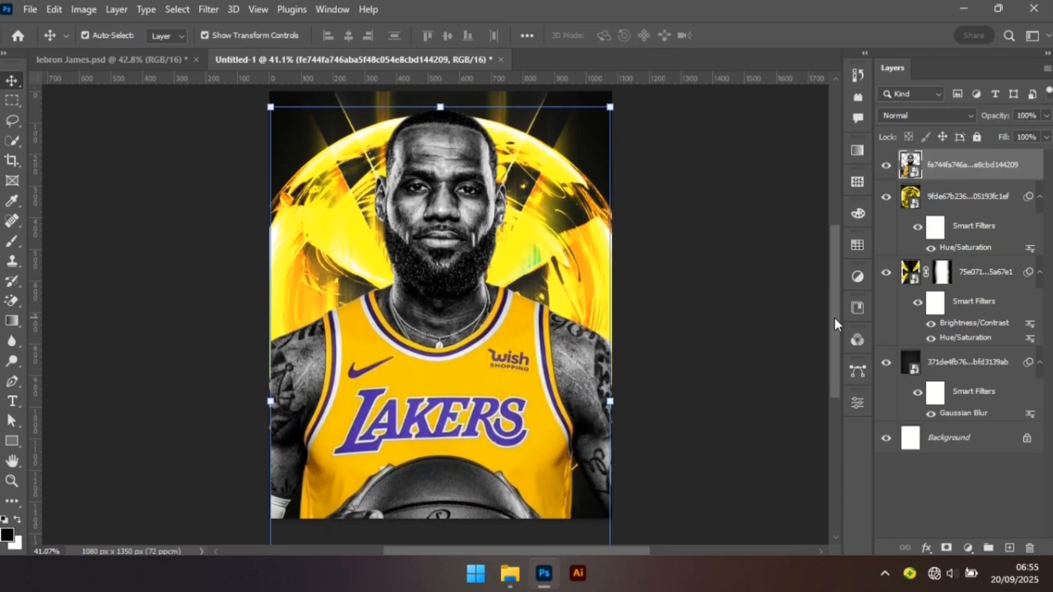
click(611, 402)
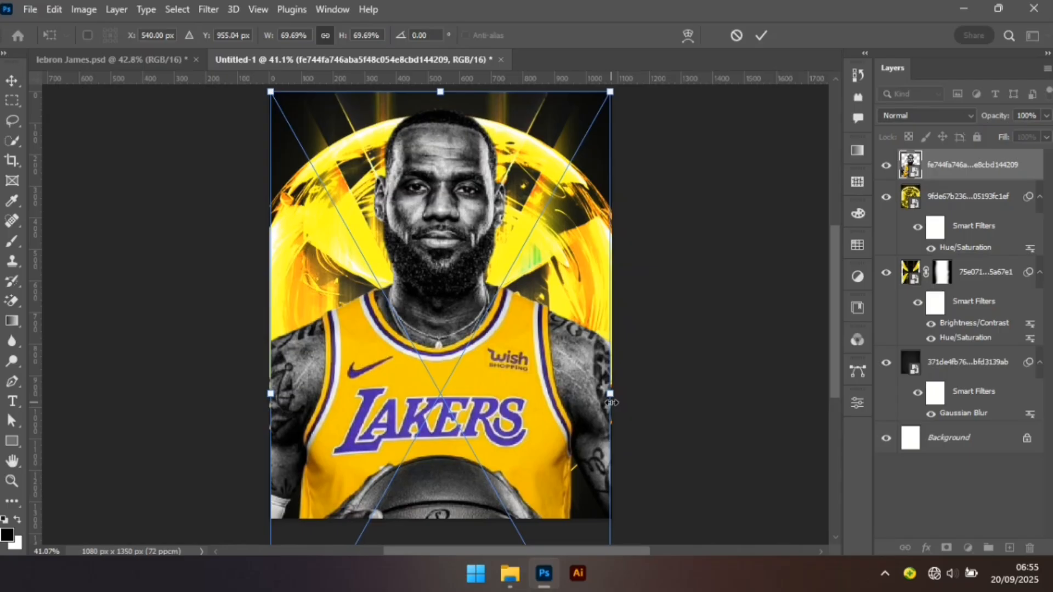
drag(614, 400, 616, 397)
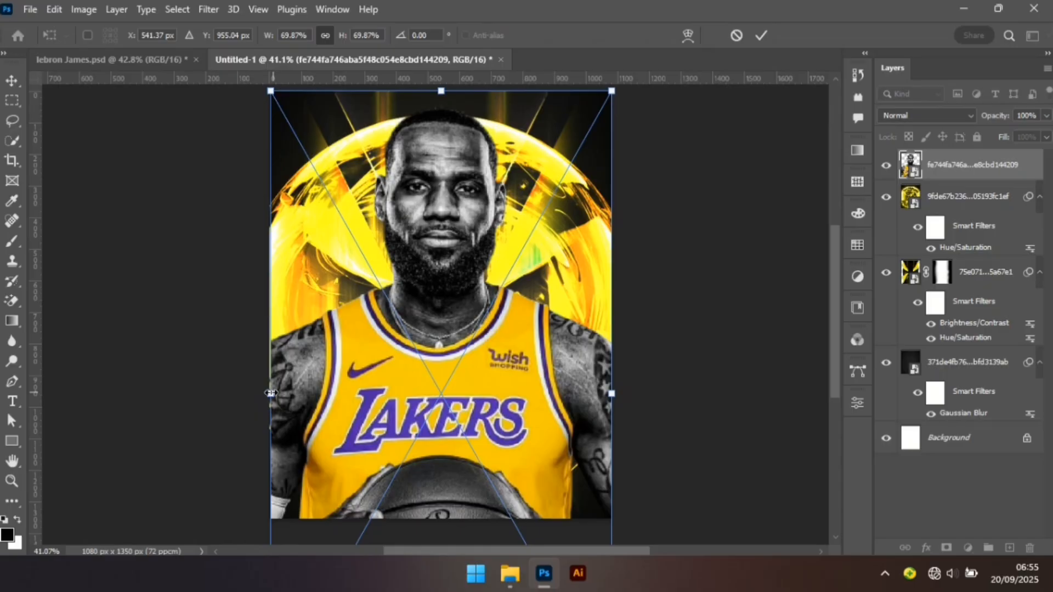
drag(271, 393, 269, 393)
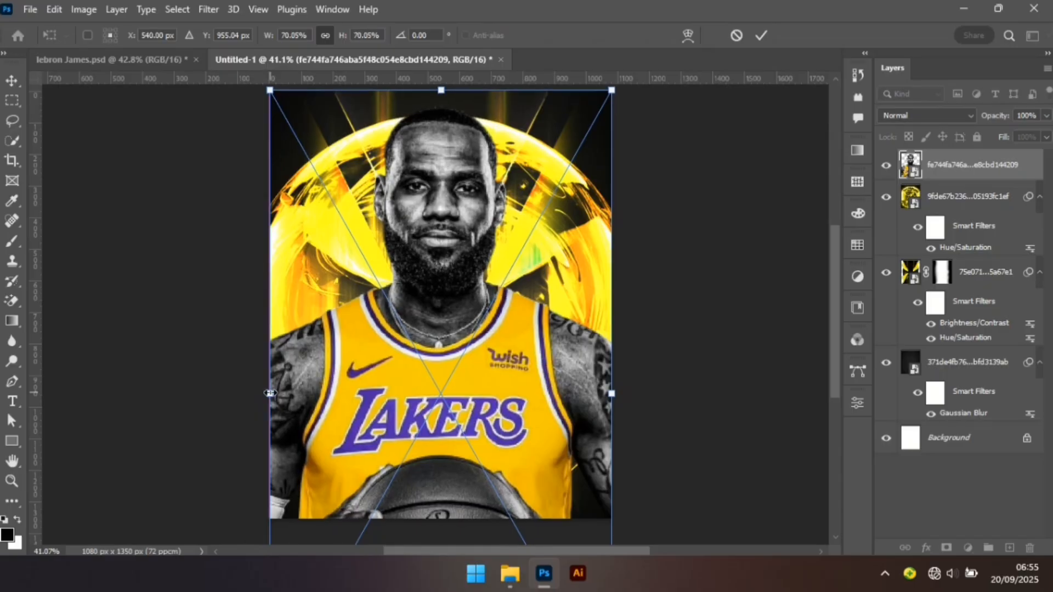
key(Return)
click(212, 411)
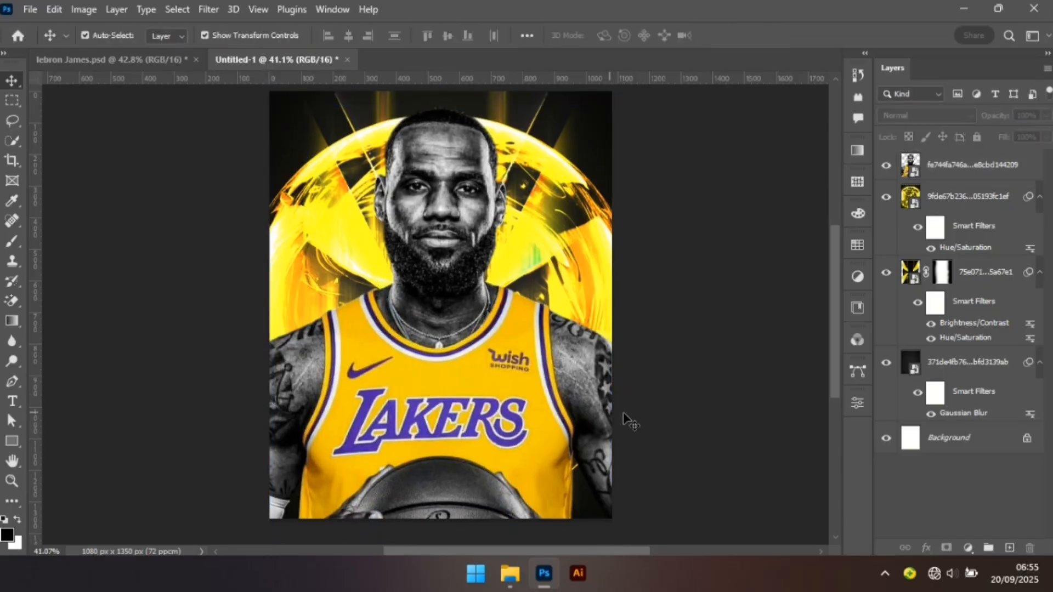
Centre the player layer horizontally on the Background layer.
click(534, 422)
key(ctrl)
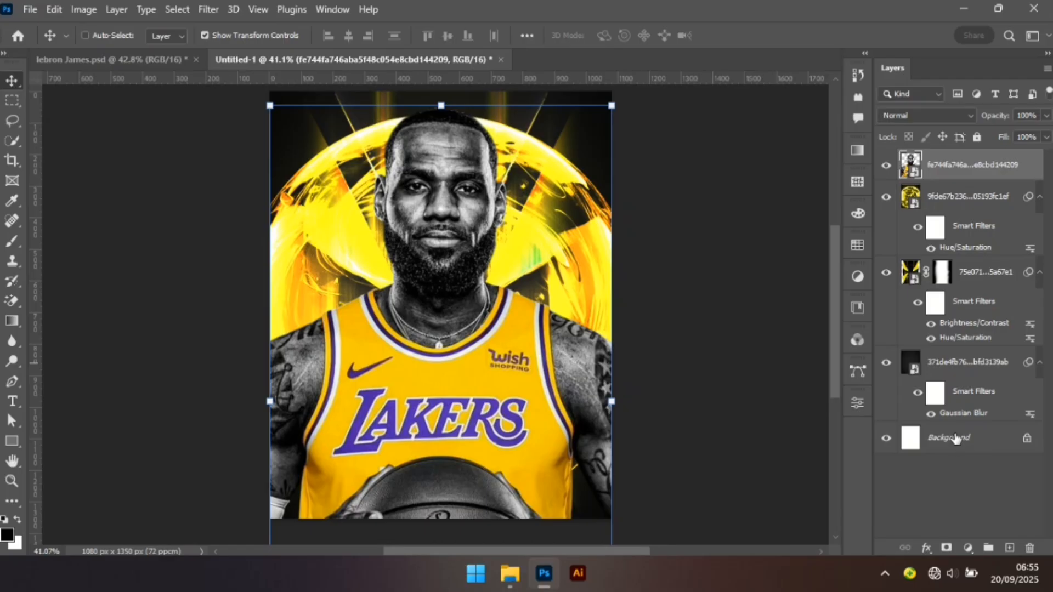
ctrl+click(955, 443)
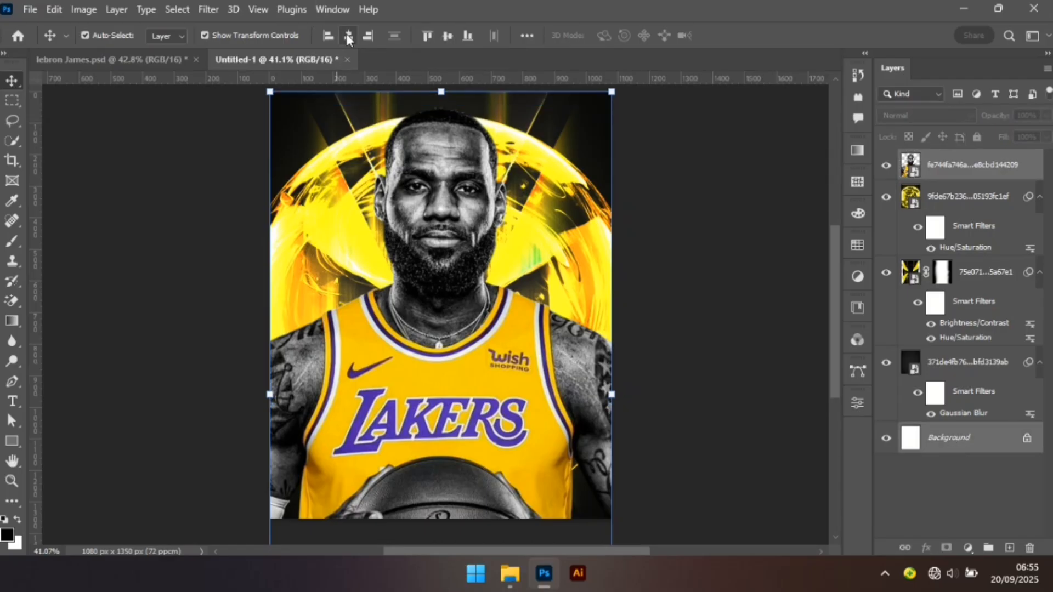
click(713, 321)
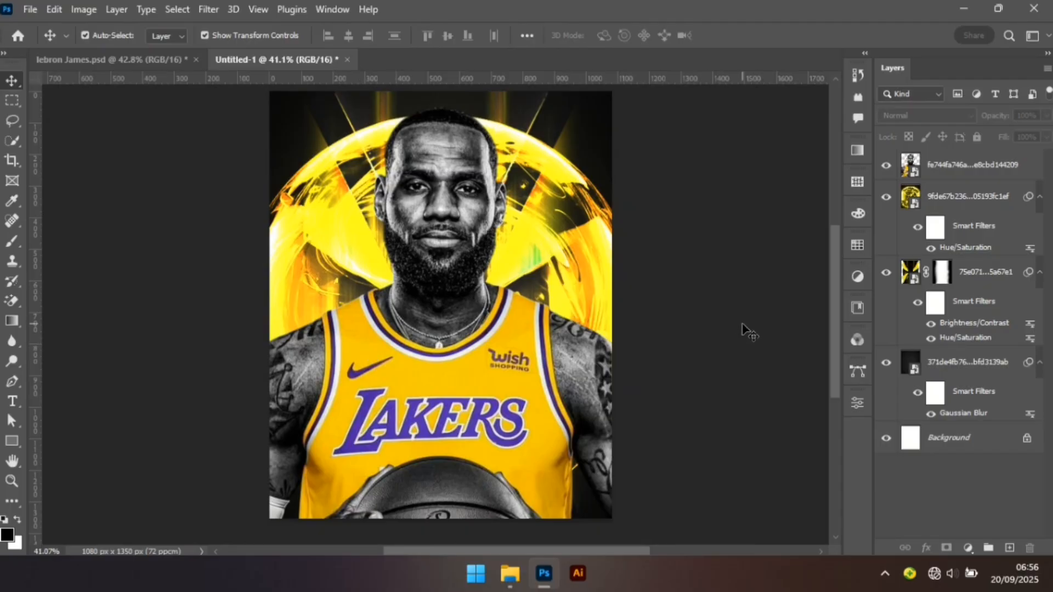
Add a new empty layer directly above the player layer for painting the face lighting.
key(z)
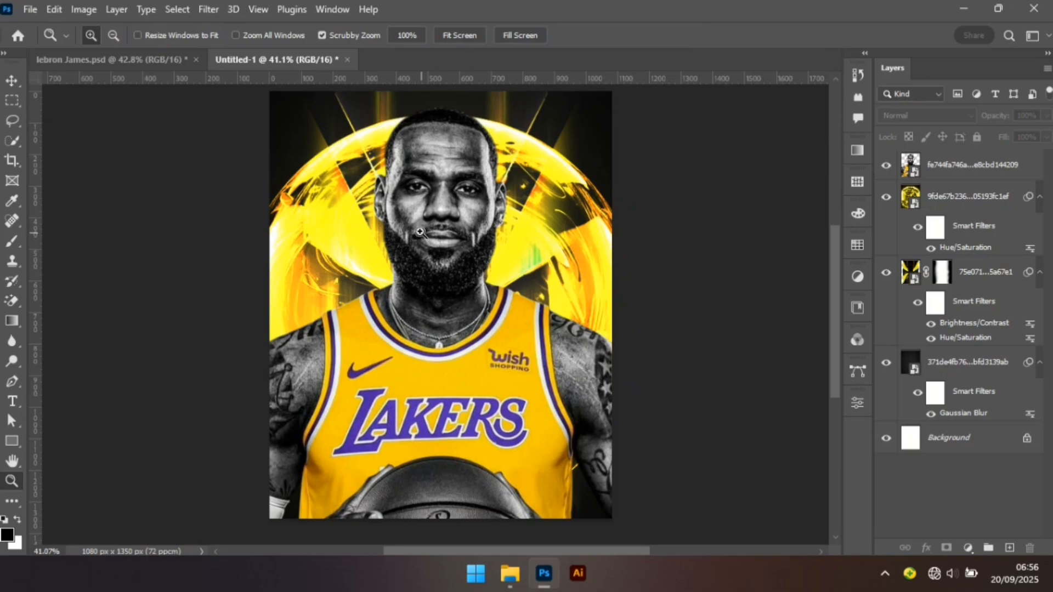
drag(400, 204, 438, 210)
key(v)
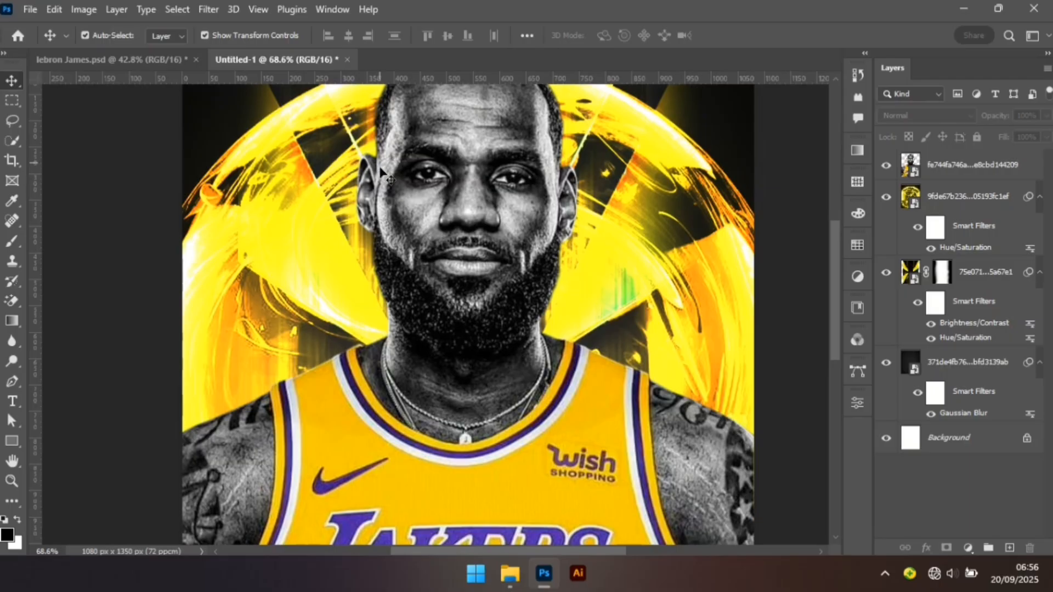
click(558, 186)
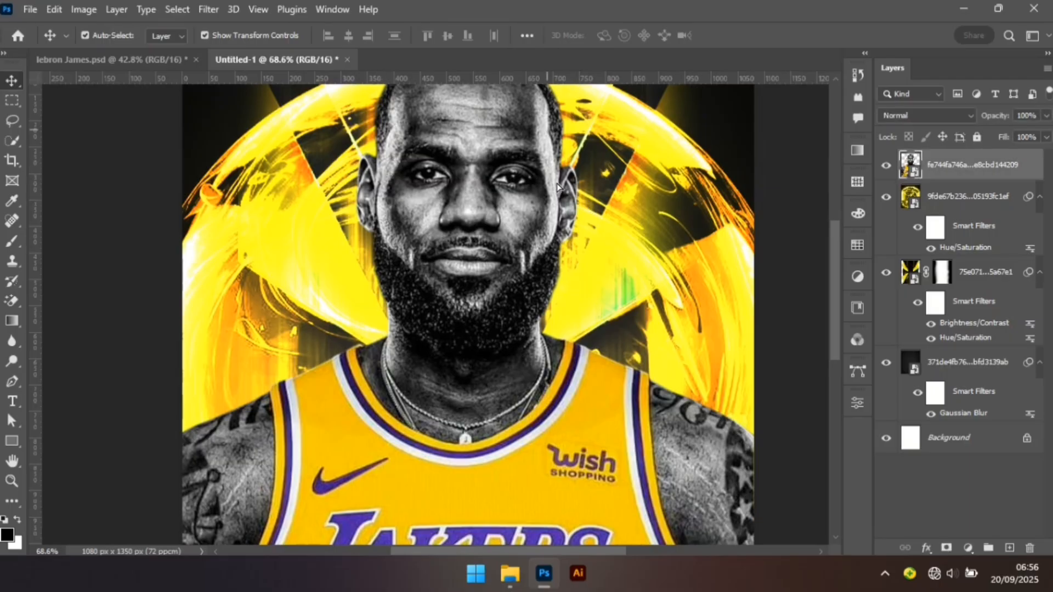
drag(558, 186, 570, 218)
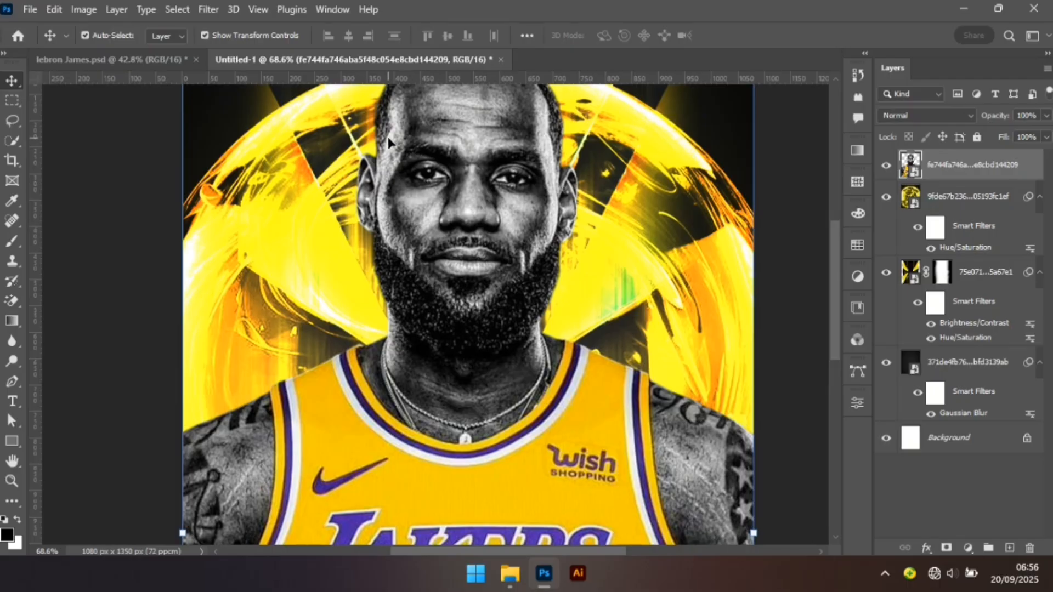
drag(390, 138, 389, 149)
key(ctrl+z)
click(1009, 549)
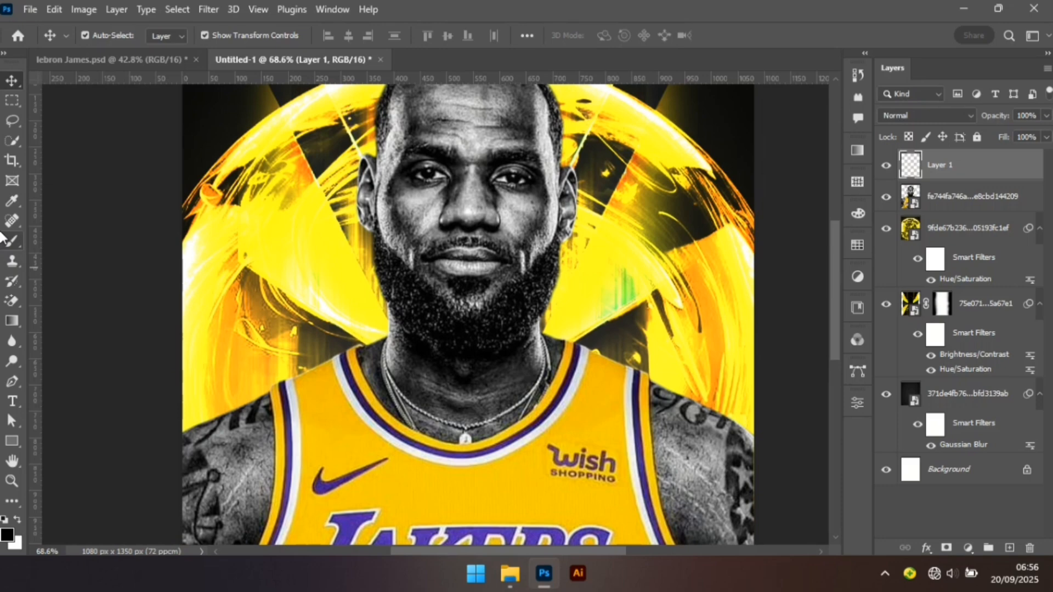
Set the foreground colour to light yellow ffff62.
click(8, 535)
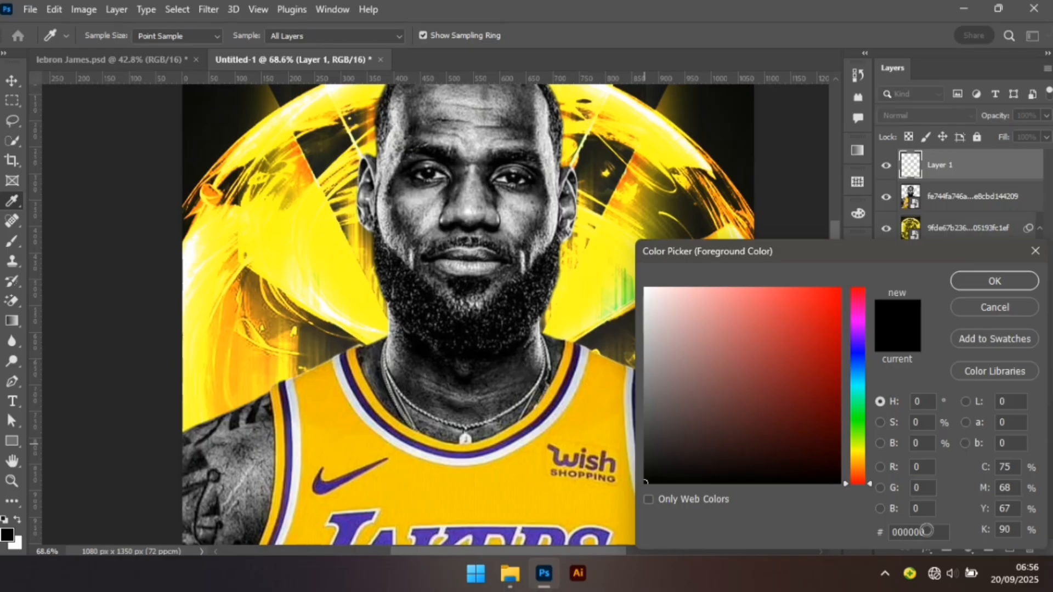
click(943, 534)
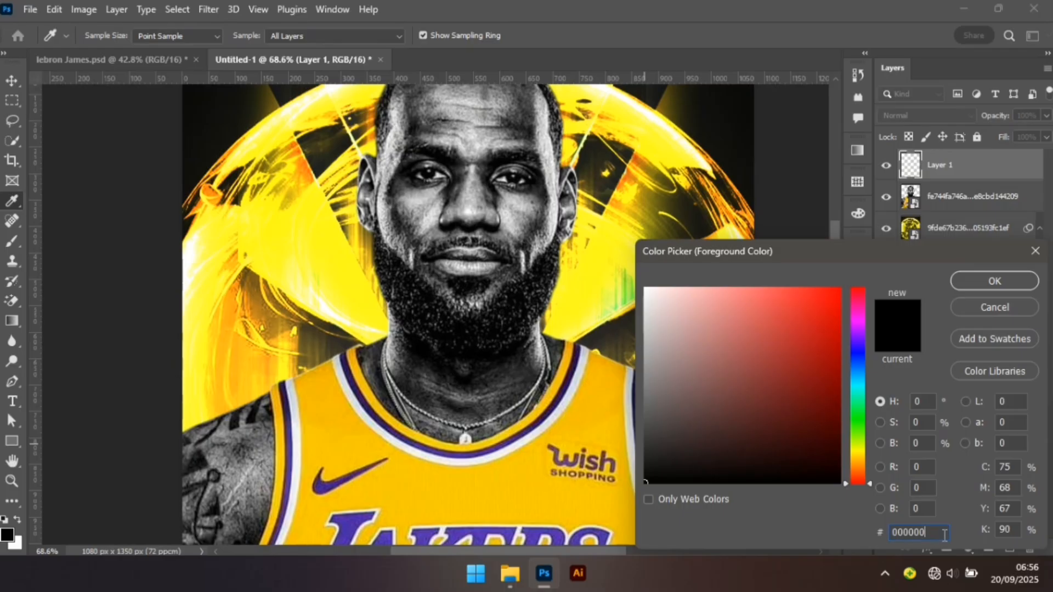
double_click(915, 533)
text(fff)
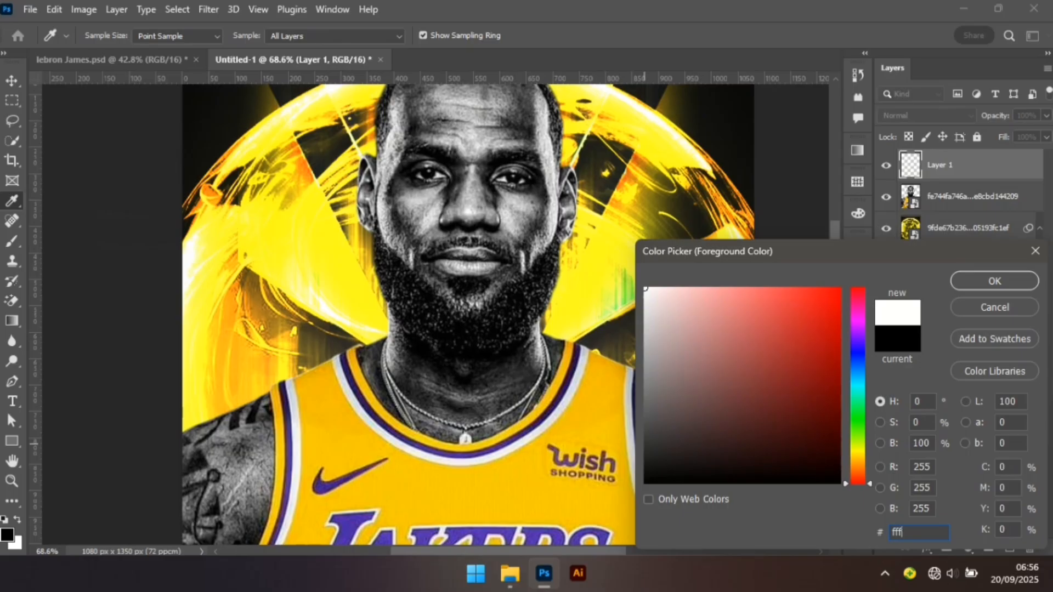
text(f)
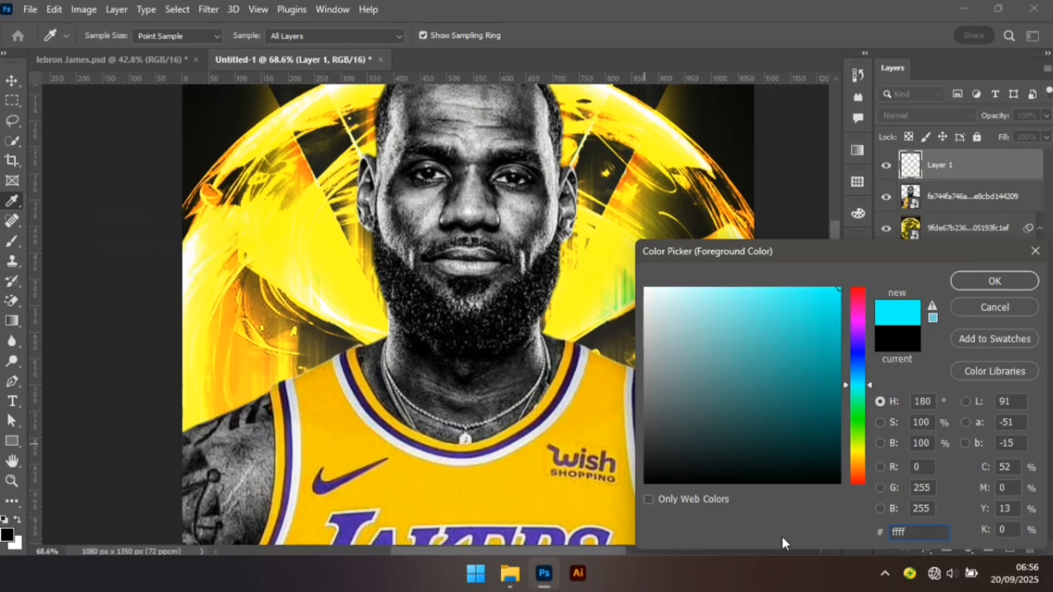
text(62)
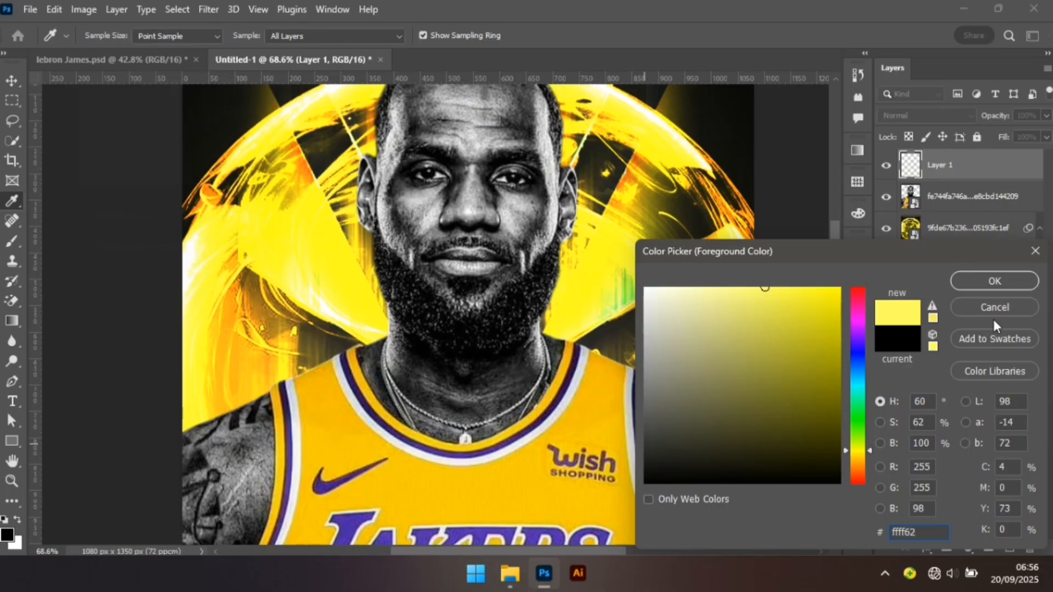
click(997, 285)
key(v)
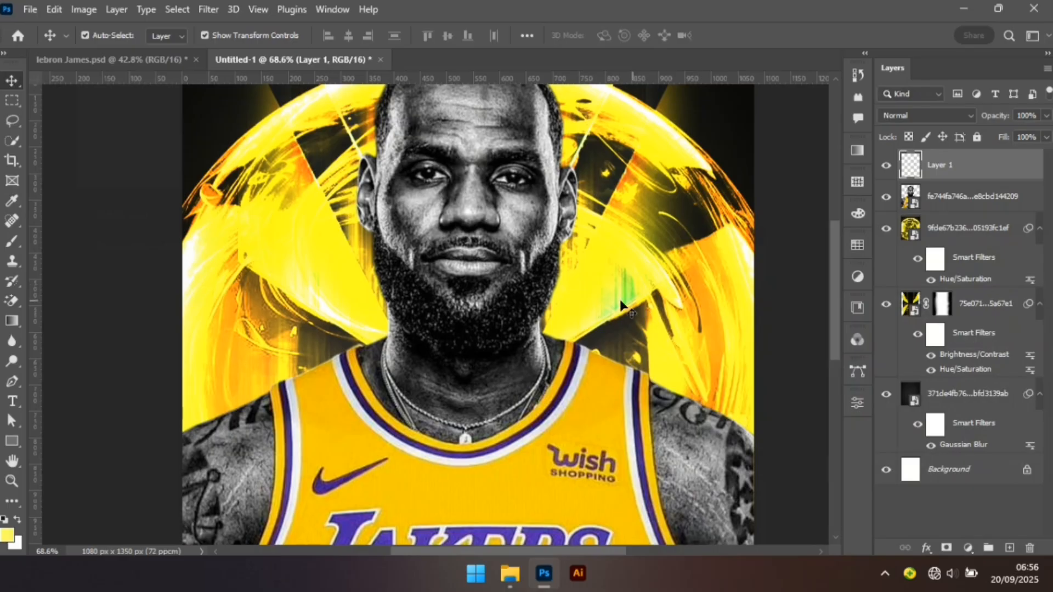
Set up the Brush tool with a size of 25 pixels and a flow of 100%.
key(b)
key(bracketleft)
key(bracketleft)
key(bracketleft)
key(bracketleft)
key(bracketleft)
key(bracketleft)
key(bracketleft)
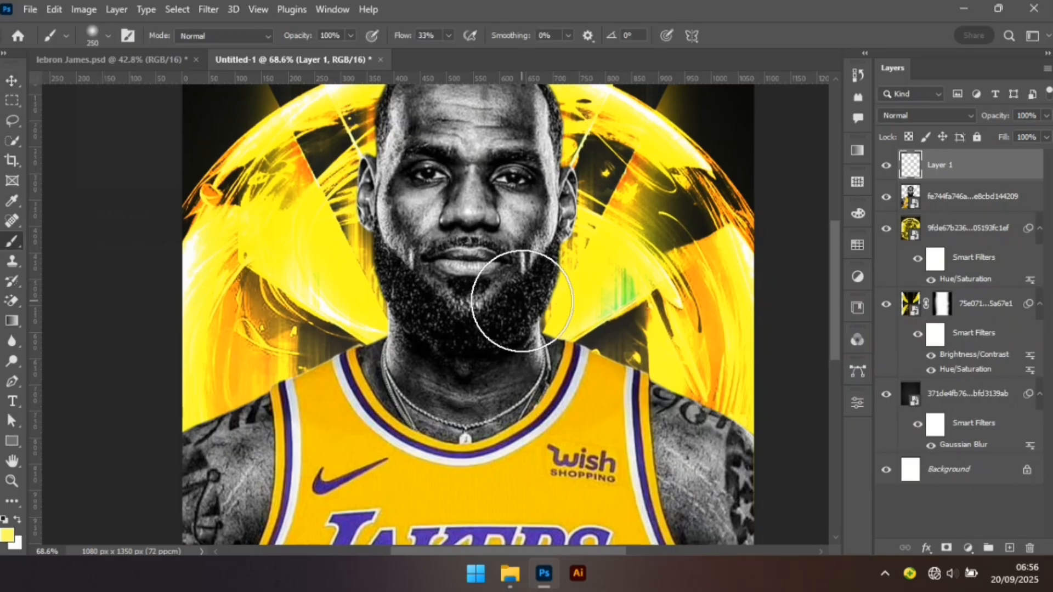
key(bracketleft)
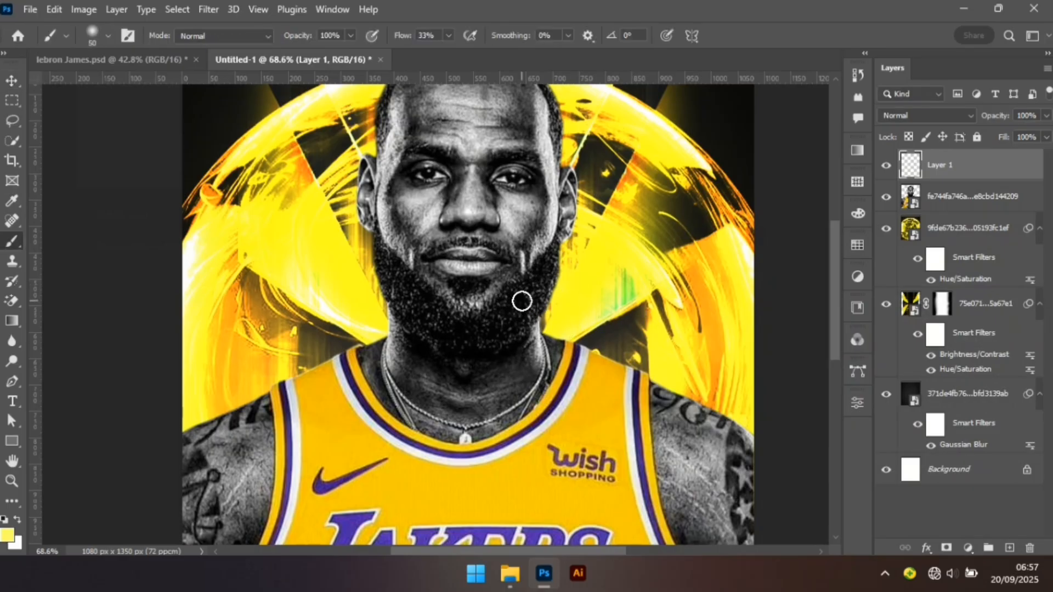
key(bracketleft)
key(bracketleft)
click(448, 35)
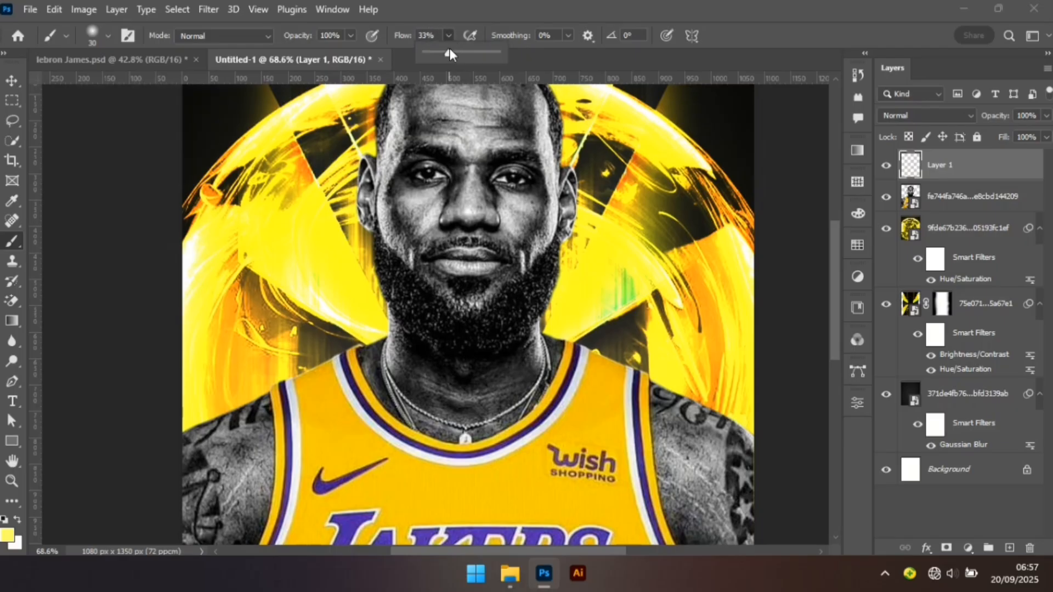
drag(450, 54, 547, 59)
key(bracketleft)
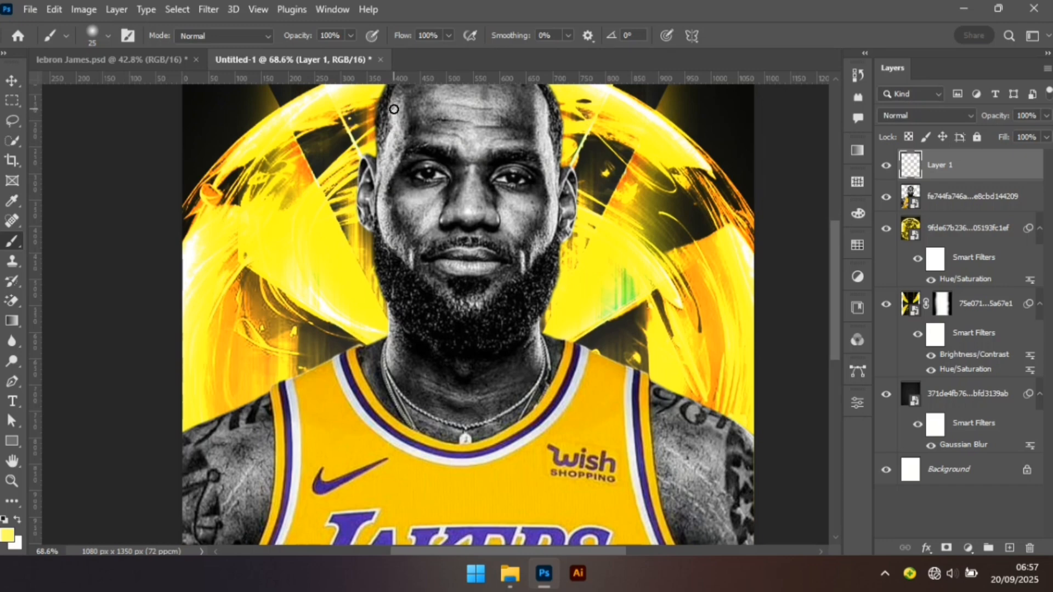
Paint yellow strokes on the new layer along both sides of the player's face, from the temples down to the beard.
mouse_move(394, 112)
mouse_down()
mouse_move(383, 219)
mouse_move(411, 262)
mouse_up()
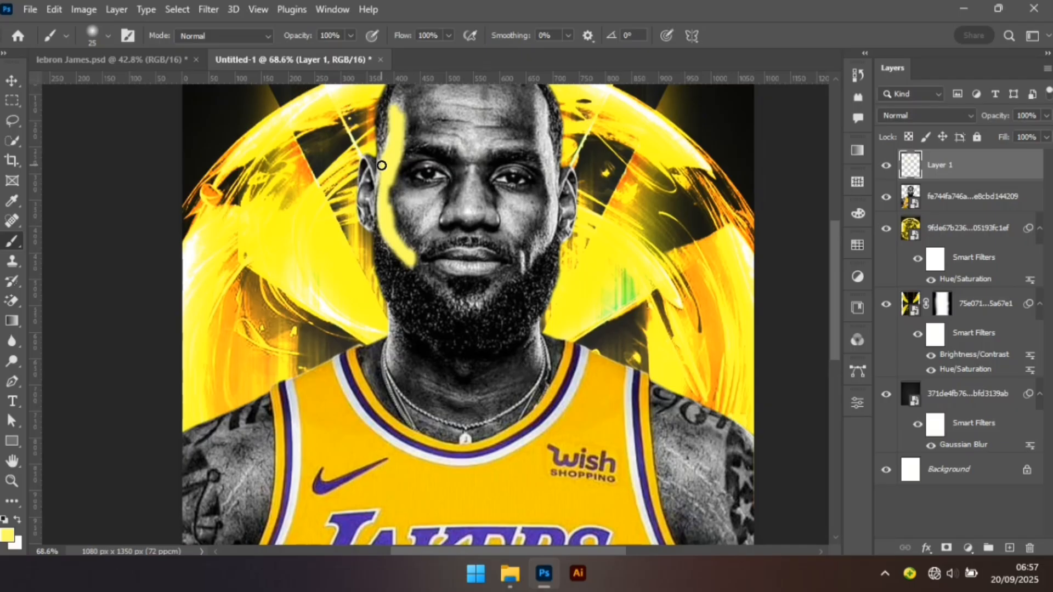
drag(382, 163, 381, 180)
mouse_move(544, 104)
mouse_down()
mouse_move(555, 219)
mouse_move(541, 250)
mouse_up()
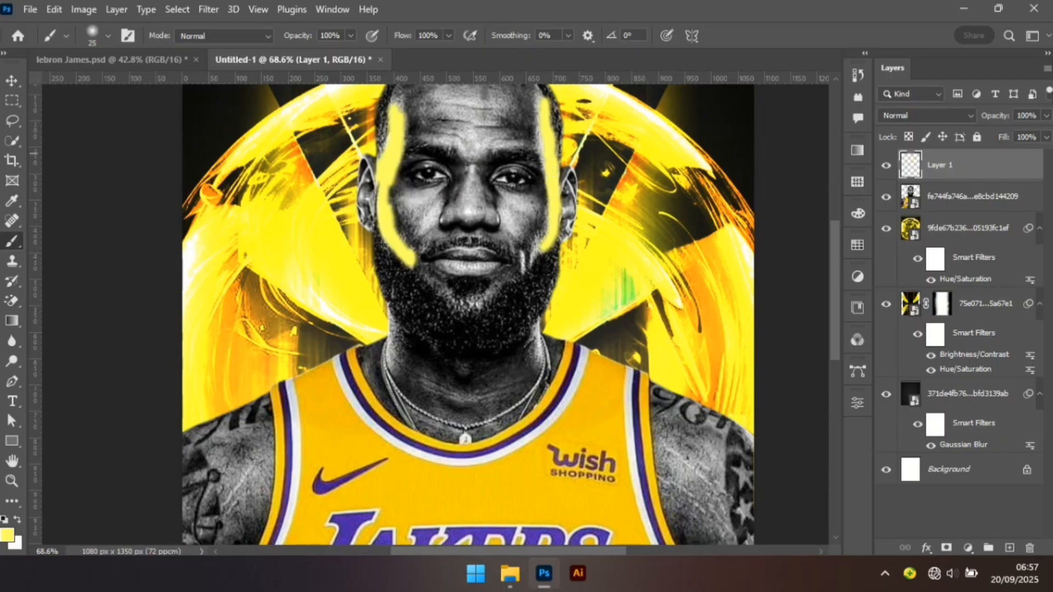
Set the face lighting layer's blend mode to Lighter Color and clip it to the player layer below.
click(912, 116)
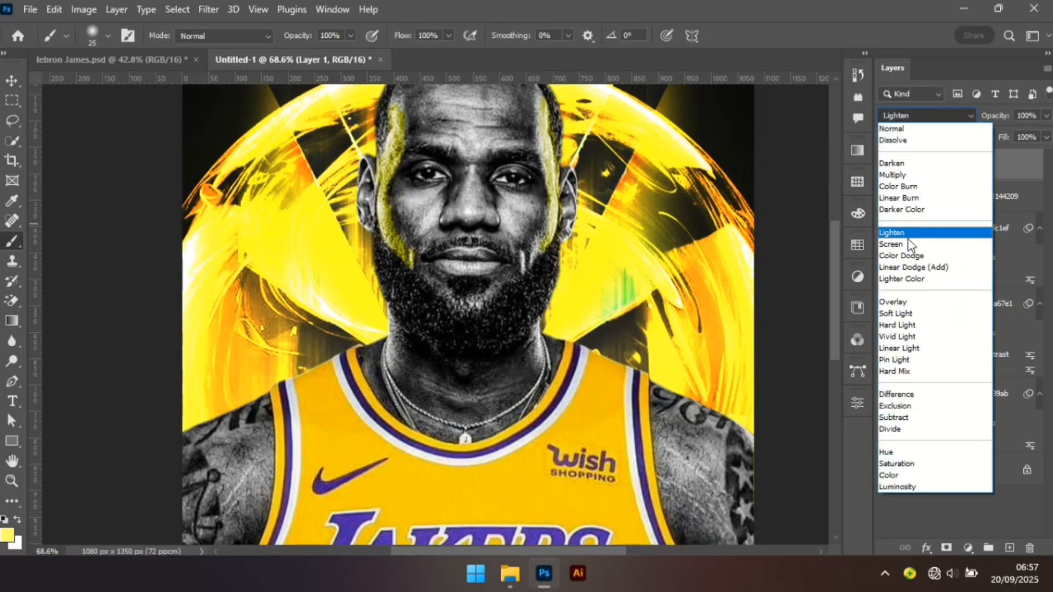
click(901, 279)
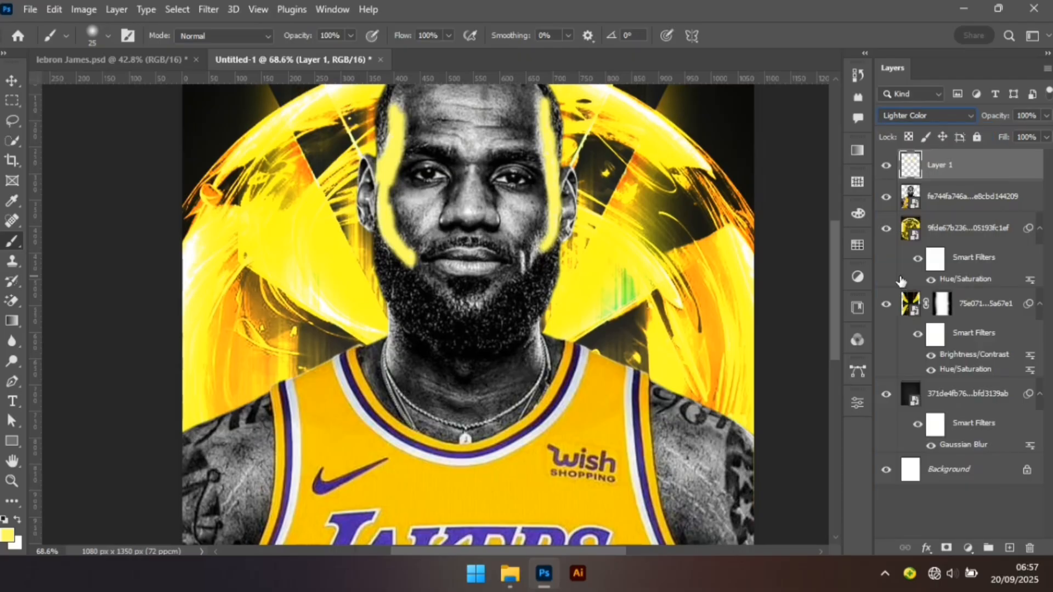
right_click(991, 159)
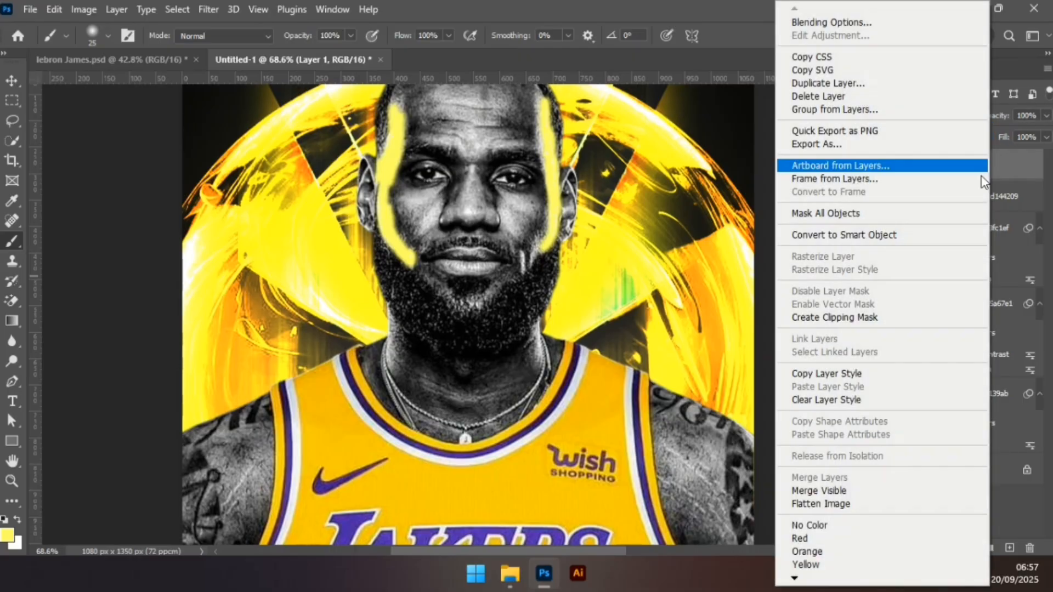
click(879, 321)
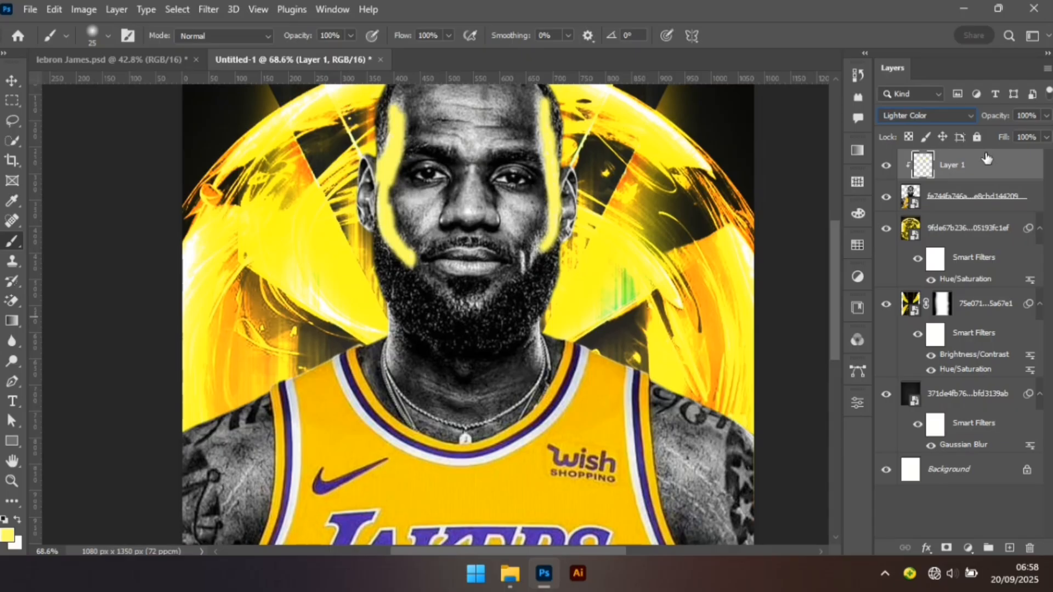
Reduce the clipped face lighting layer's opacity to 16%.
click(1043, 117)
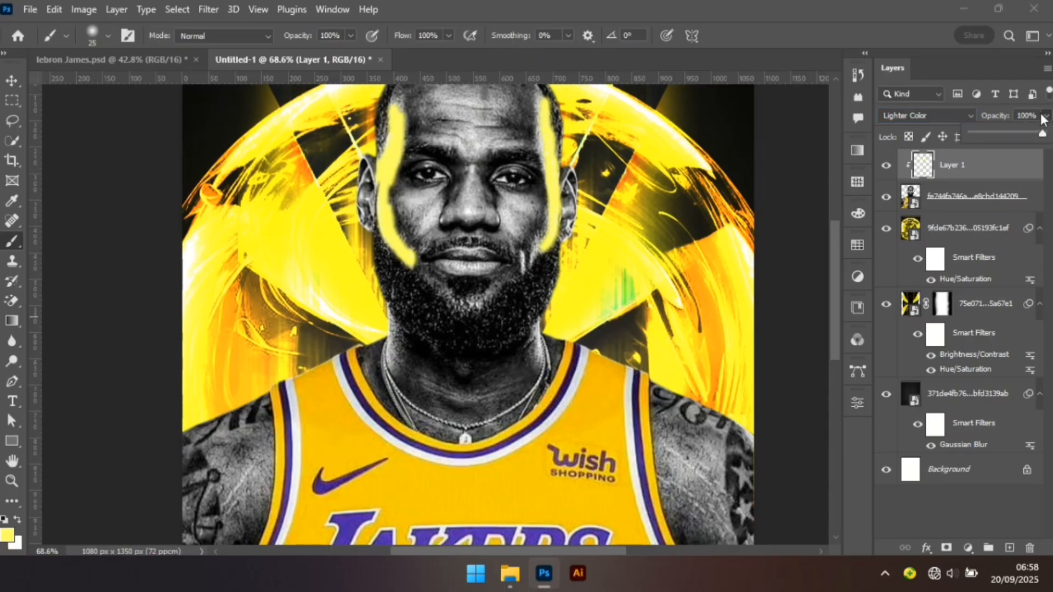
drag(1039, 116, 919, 120)
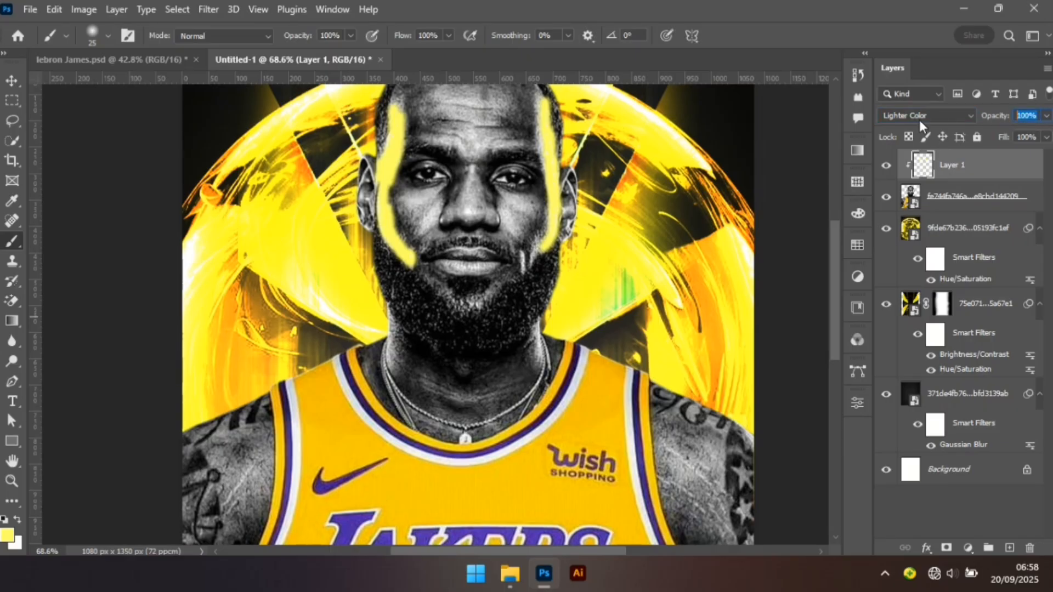
text(16)
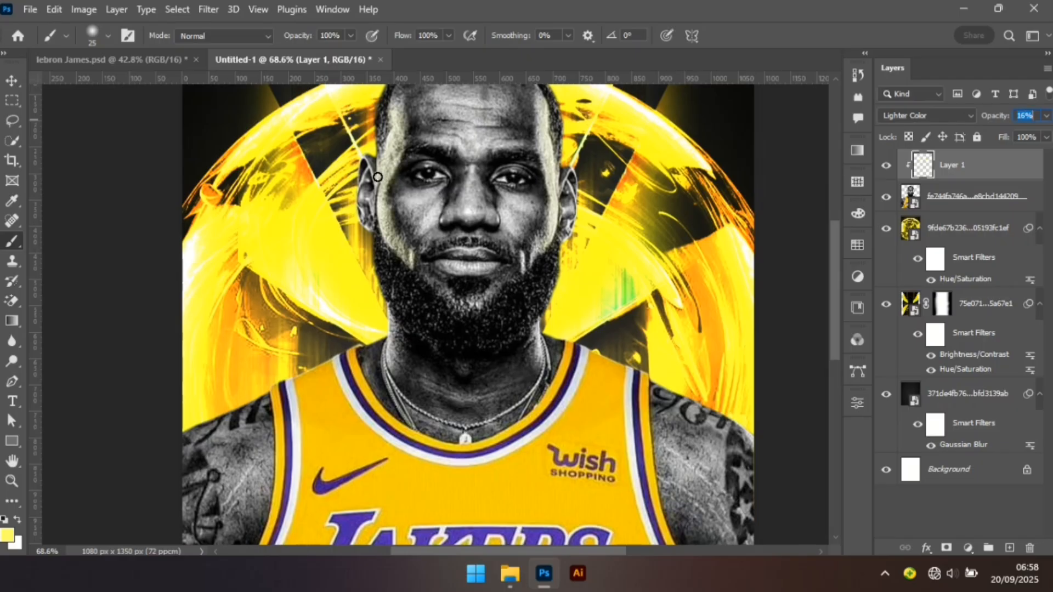
key(Return)
Add a new top layer and fill it with a vertical black-to-white gradient, from black at the canvas's bottom edge to white near the beard.
key(z)
right_click(429, 241)
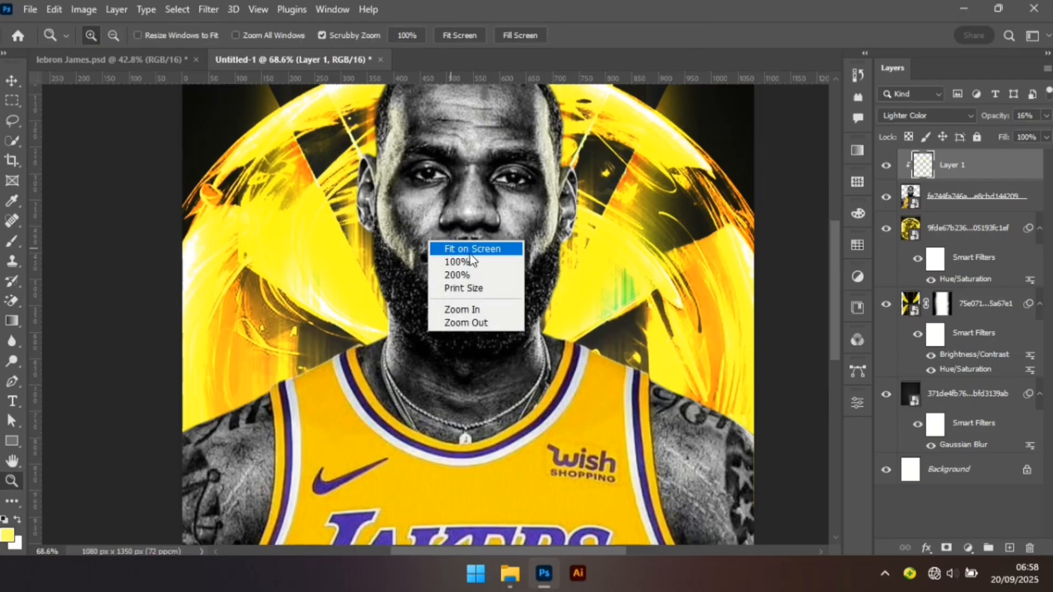
click(470, 250)
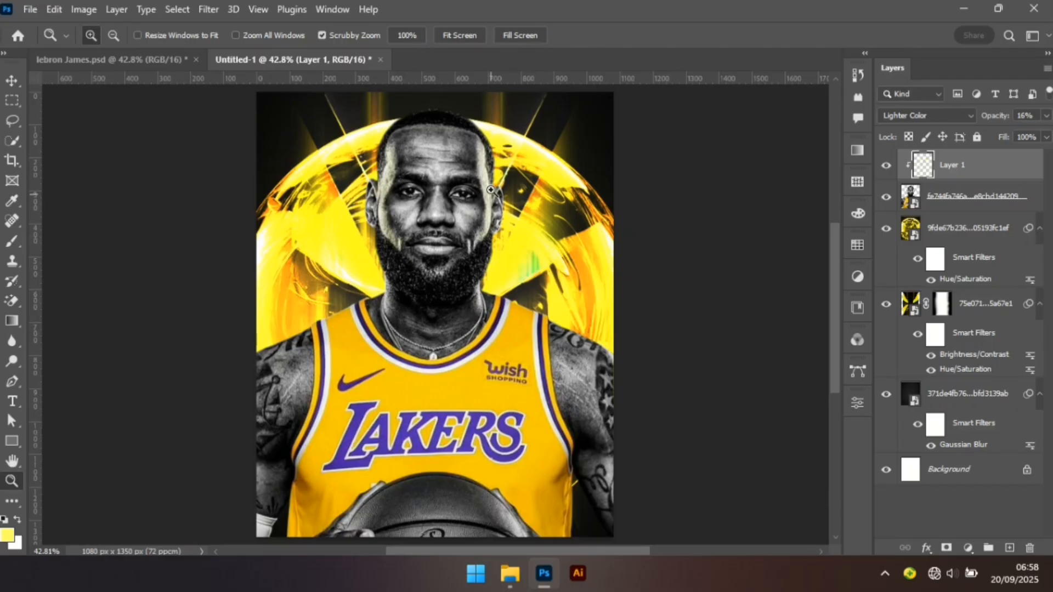
right_click(363, 269)
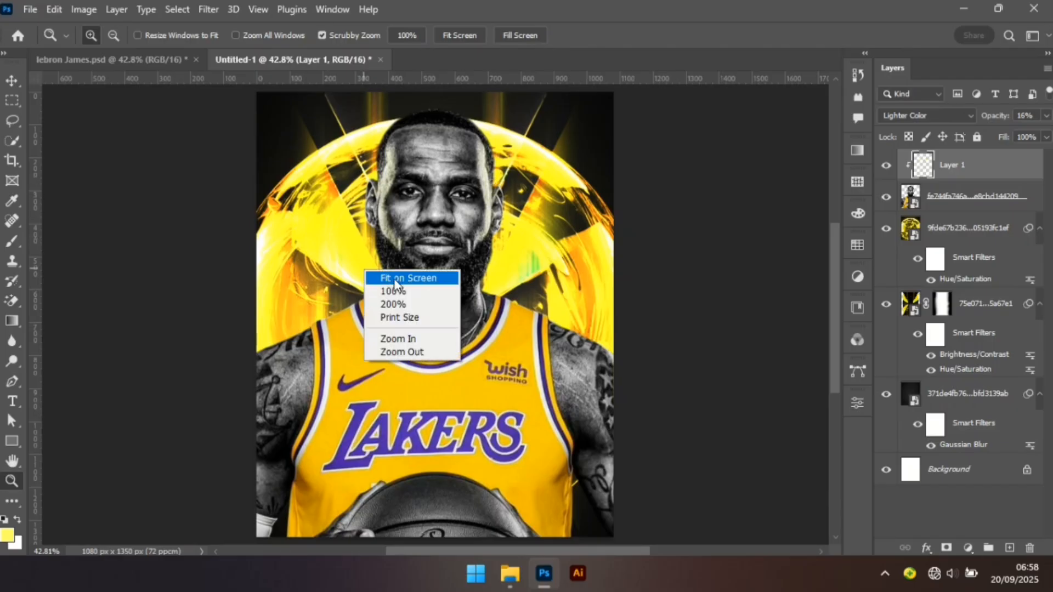
click(403, 276)
key(v)
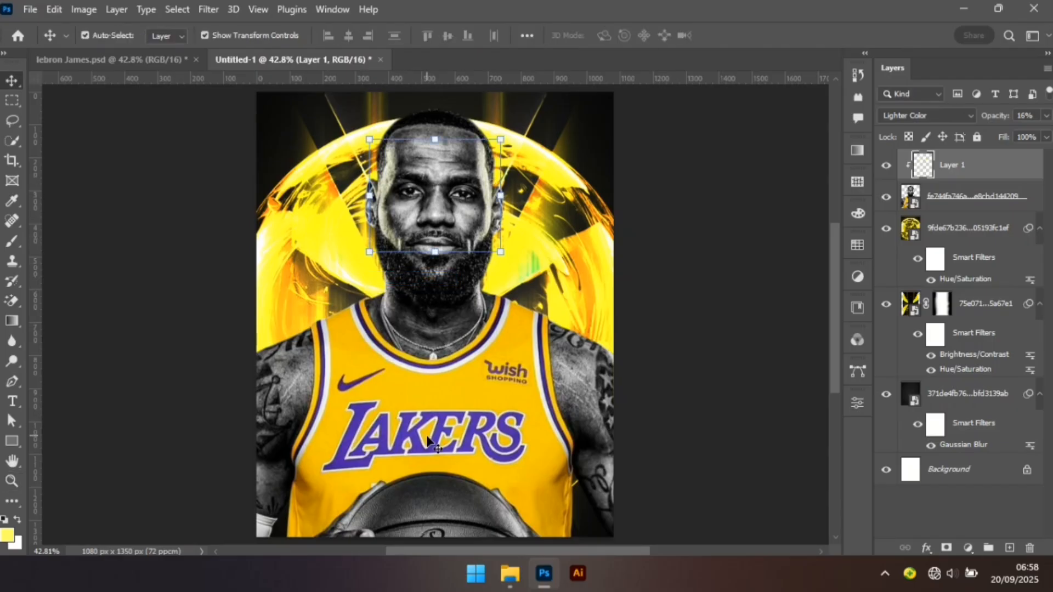
click(192, 469)
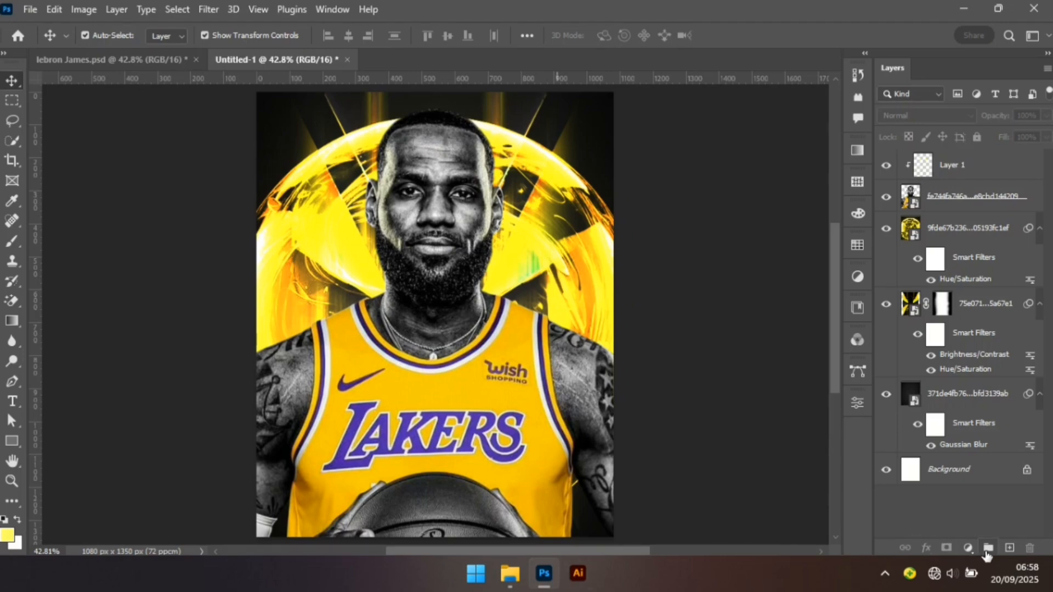
click(1010, 548)
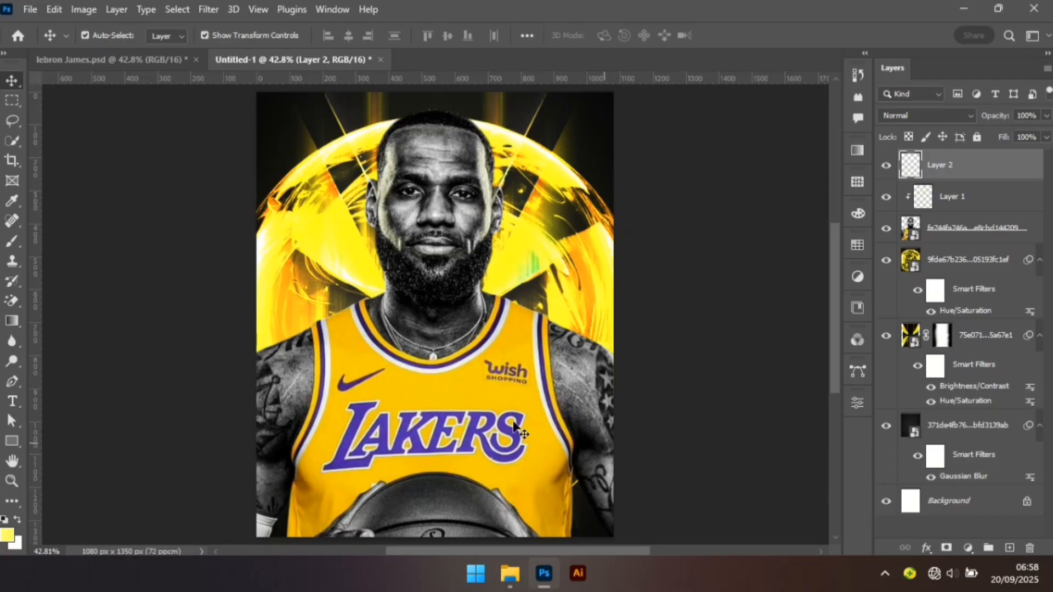
click(3, 521)
key(g)
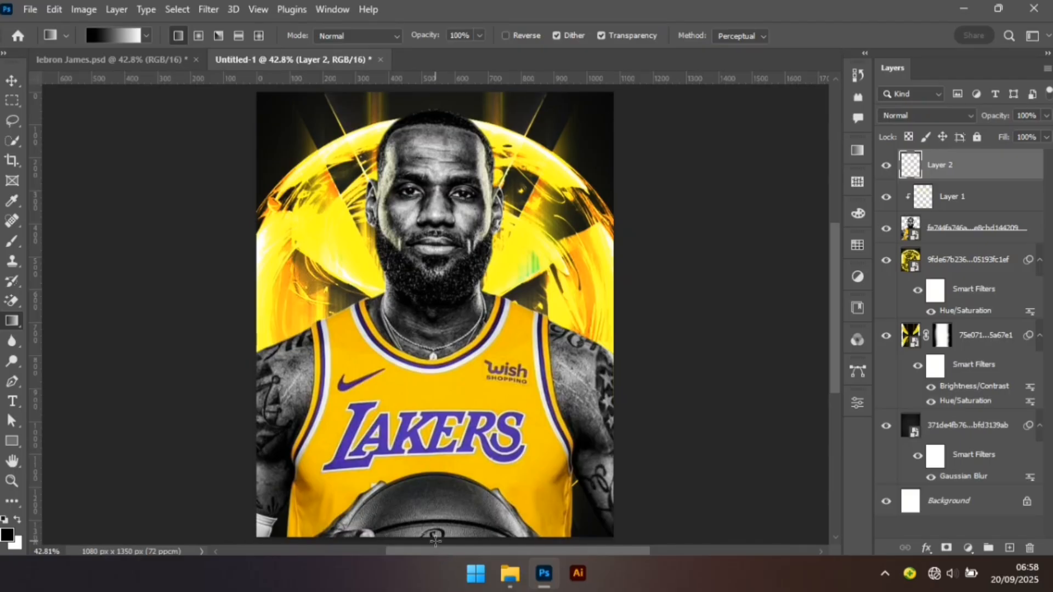
drag(436, 540, 436, 258)
Add a layer mask to the gradient layer and set the brush to 500 pixels with a flow of 35%.
key(b)
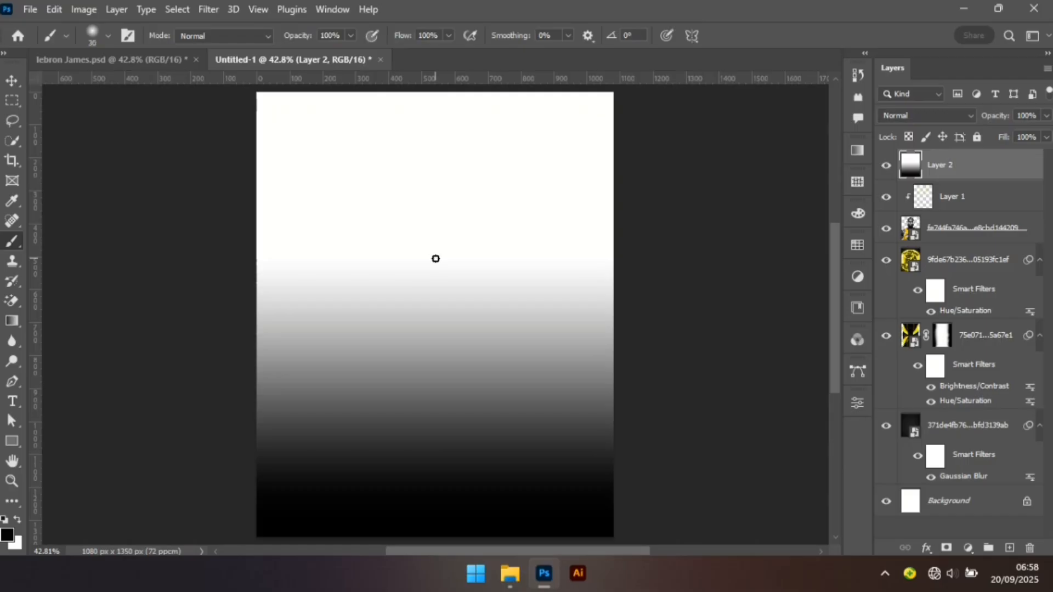
key(bracketright)
key(bracketright)
key(bracketright)
key(bracketright)
key(bracketright)
key(bracketright)
key(bracketright)
key(bracketright)
key(bracketright)
key(bracketright)
key(bracketright)
key(bracketright)
key(bracketright)
key(bracketright)
key(bracketright)
key(bracketright)
key(bracketright)
key(bracketright)
key(bracketright)
key(bracketright)
key(bracketleft)
key(bracketleft)
key(bracketleft)
key(bracketleft)
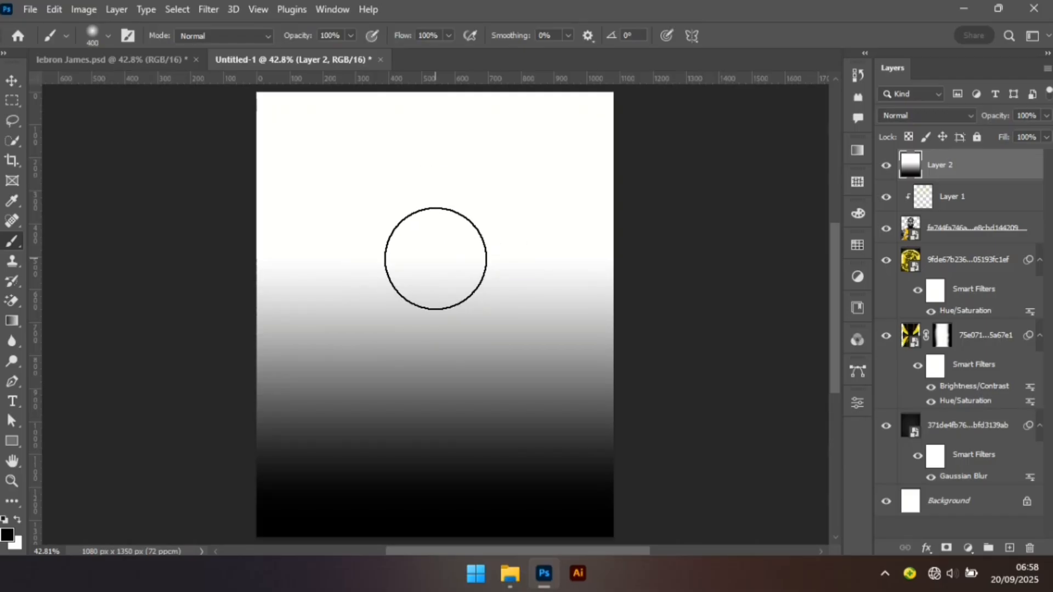
click(946, 548)
click(449, 35)
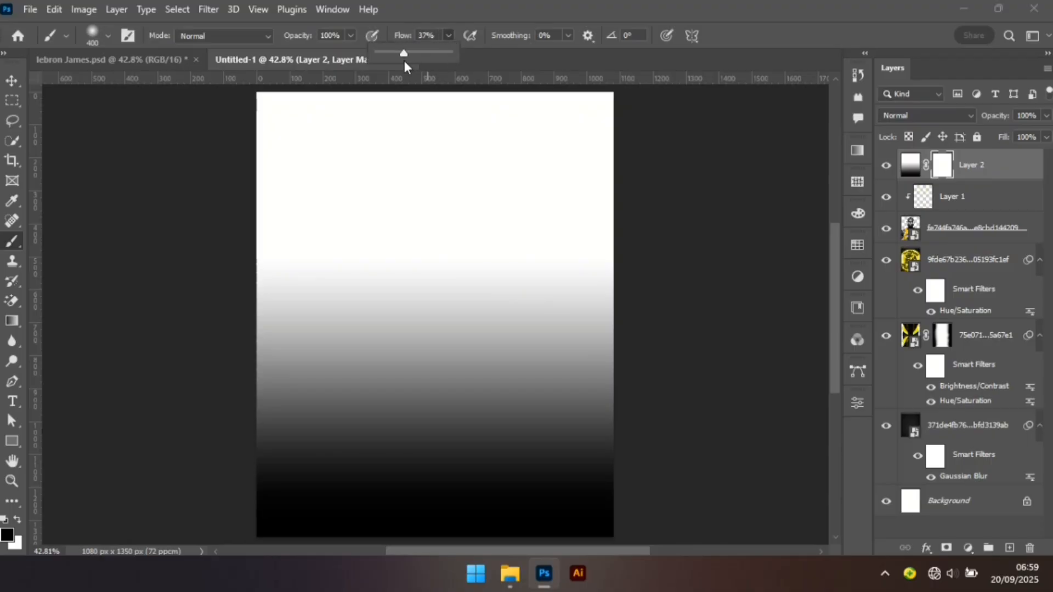
key(bracketright)
key(bracketright)
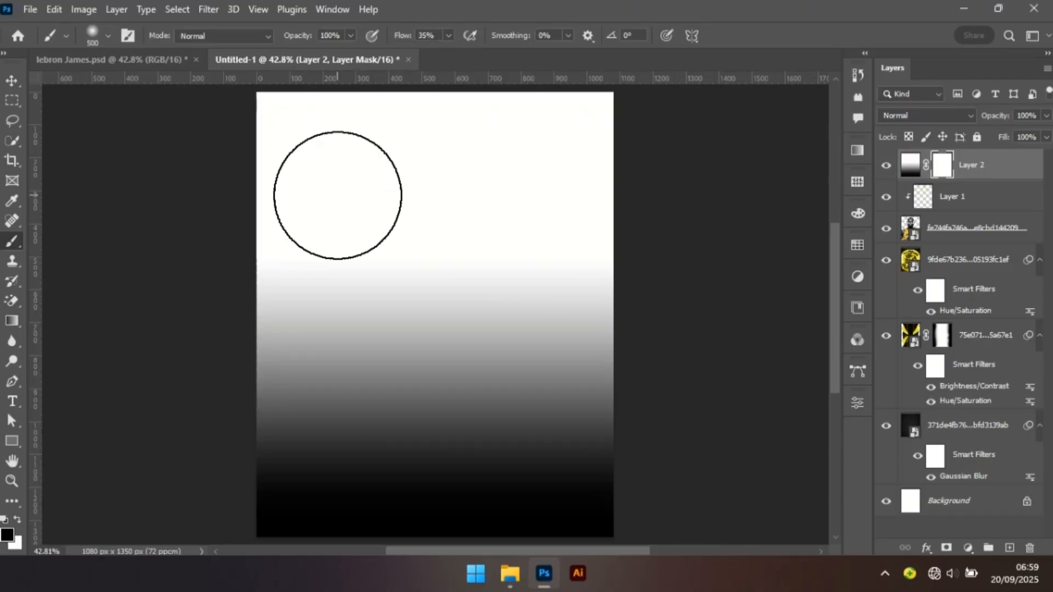
Paint black on the gradient's mask over the upper canvas and player's chest, leaving the bottom dark, and set the layer opacity to 84%.
mouse_move(294, 130)
mouse_down()
mouse_move(305, 228)
mouse_move(242, 101)
mouse_move(255, 162)
mouse_move(322, 241)
mouse_move(580, 181)
mouse_move(236, 158)
mouse_move(320, 185)
mouse_move(535, 130)
mouse_move(225, 110)
mouse_move(315, 318)
mouse_move(454, 347)
mouse_move(432, 393)
mouse_move(446, 393)
mouse_move(505, 294)
mouse_up()
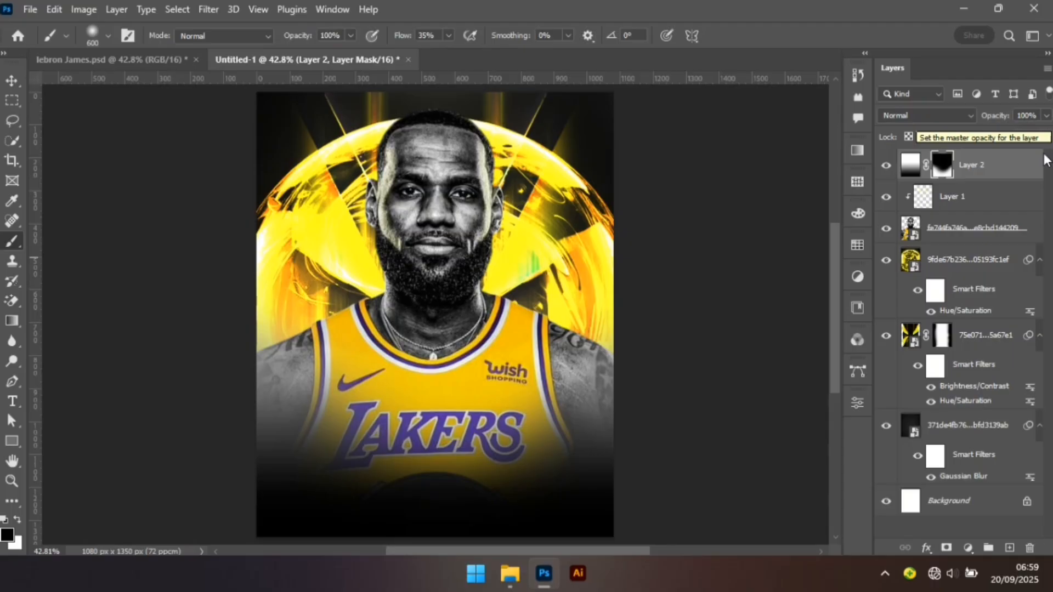
click(1011, 117)
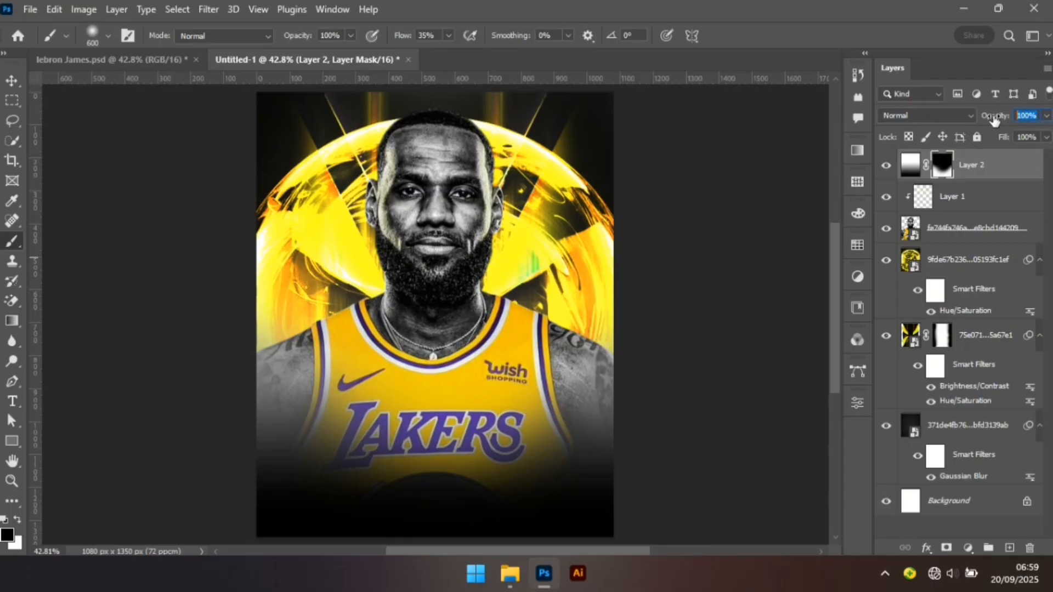
text(84)
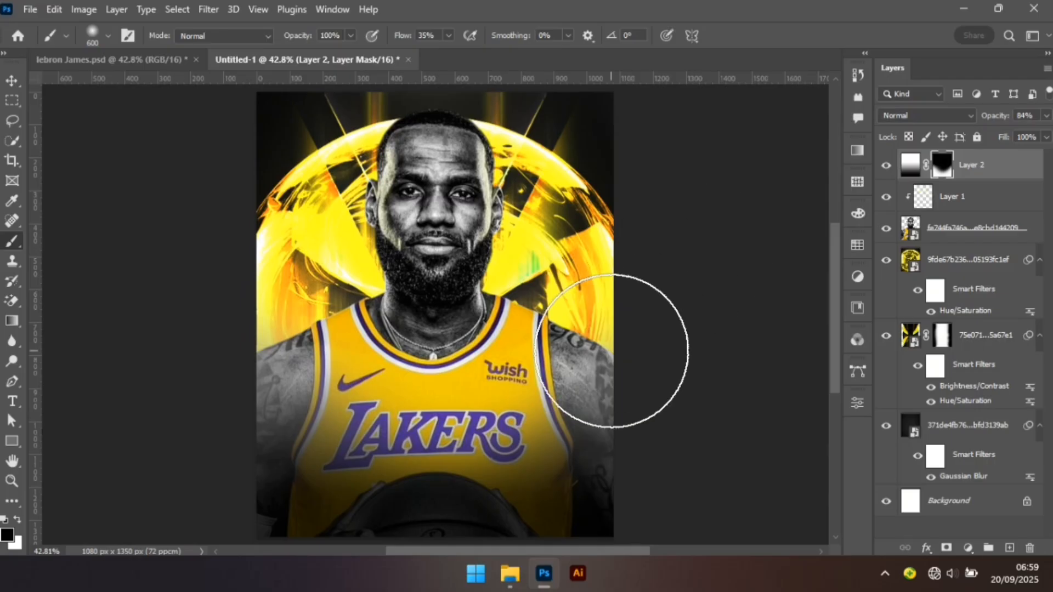
text(v)
click(698, 382)
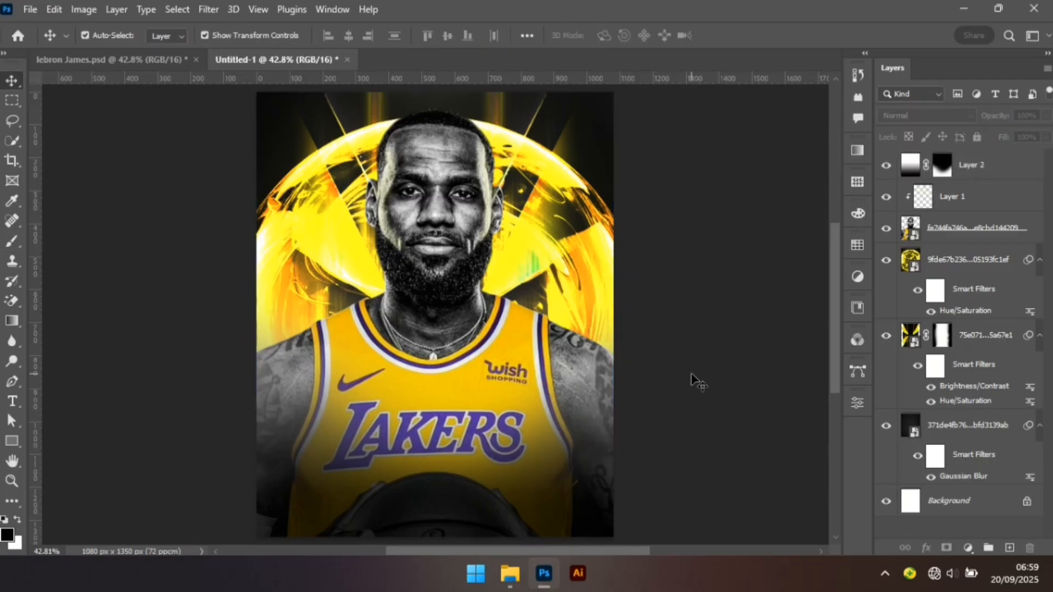
Place the dunking player image a267bc25a6e2bf20c9053cf5c5f8ae10.png from the file folder and scale it to 25.88% at the poster's bottom centre.
click(500, 576)
click(512, 163)
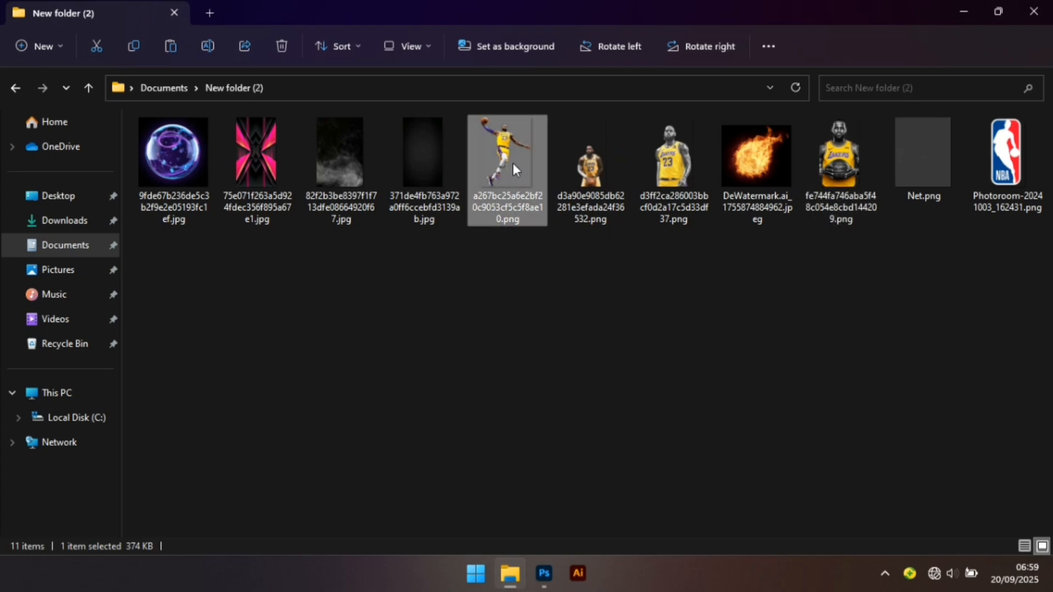
drag(512, 163, 451, 423)
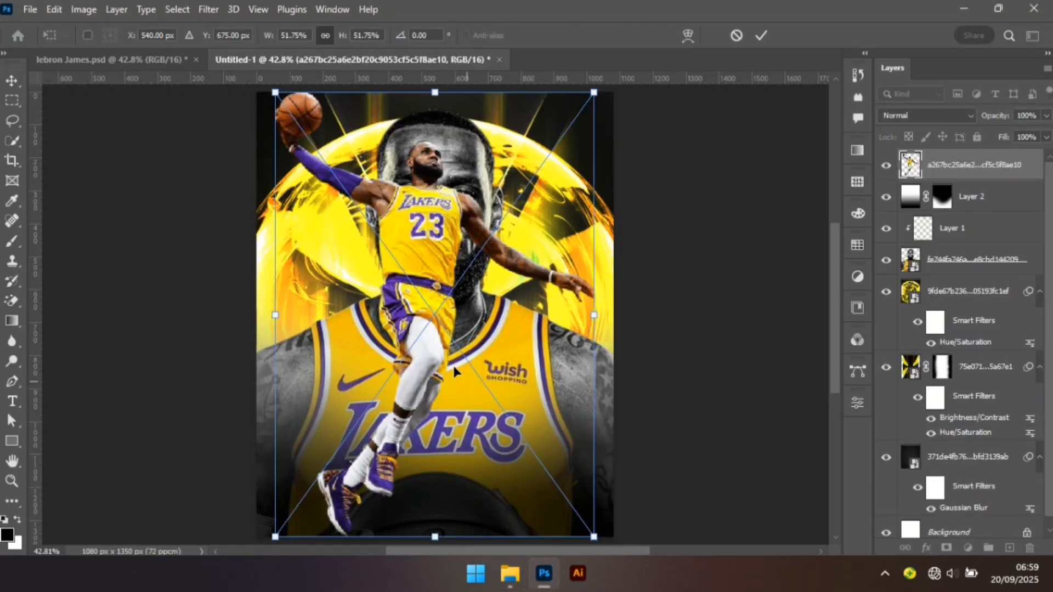
drag(435, 93, 439, 317)
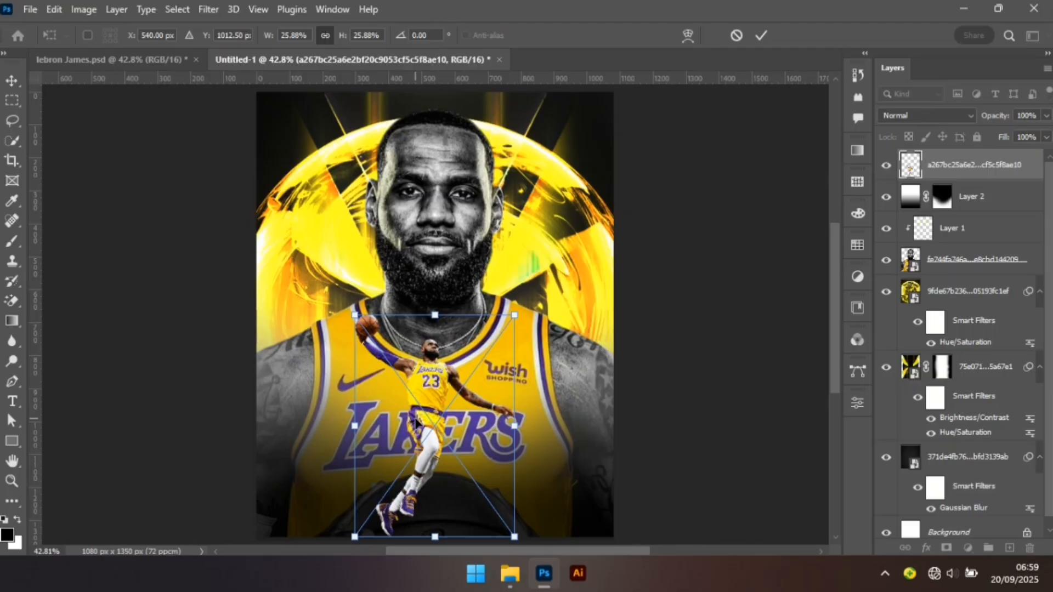
key(Return)
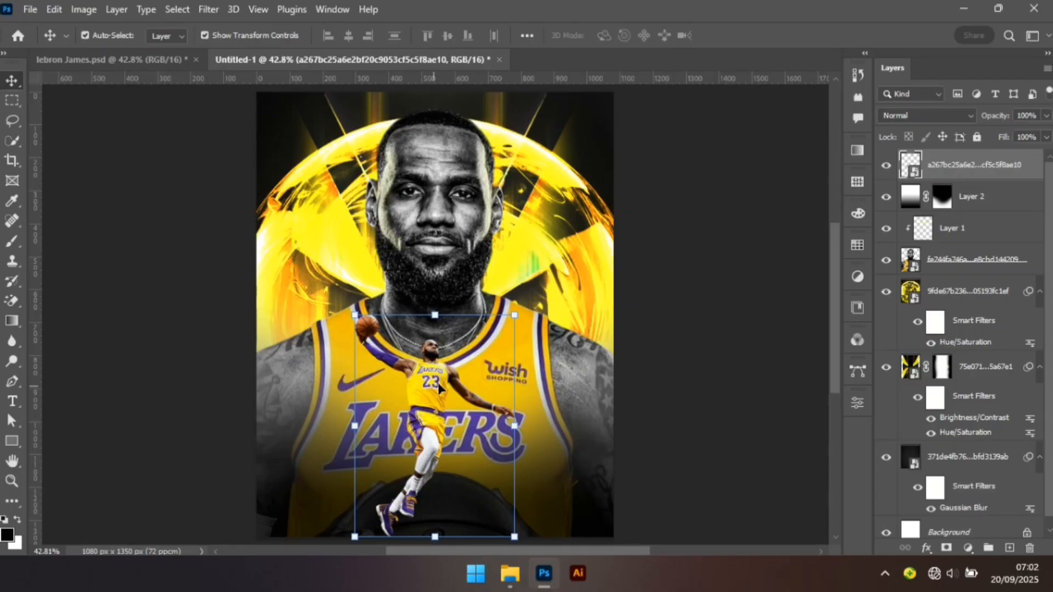
Centre the dunking player horizontally against the Background layer, and deselect both layers.
scroll(1051, 497, down, 1)
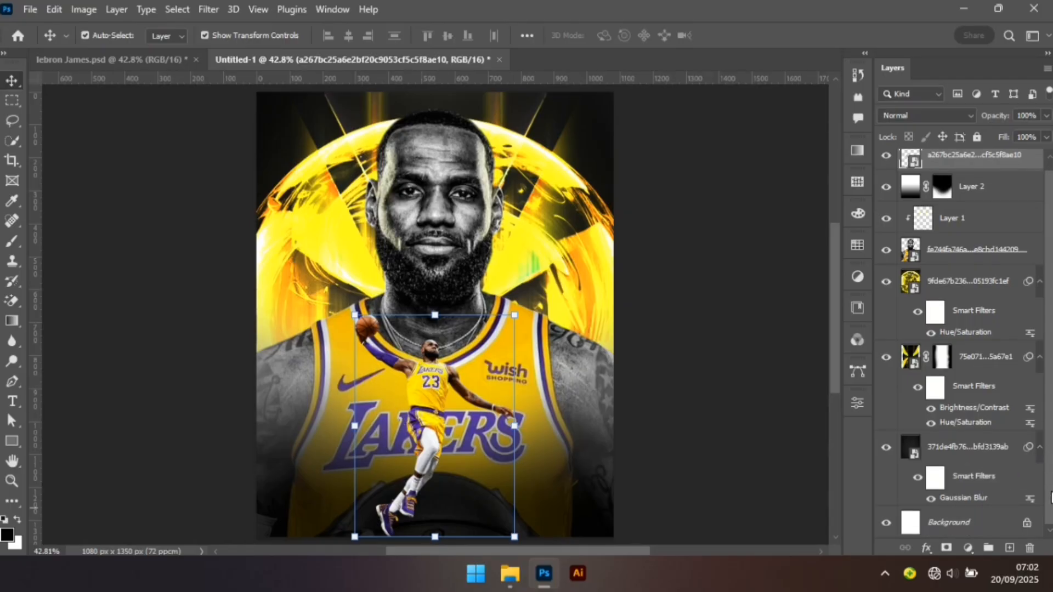
click(984, 521)
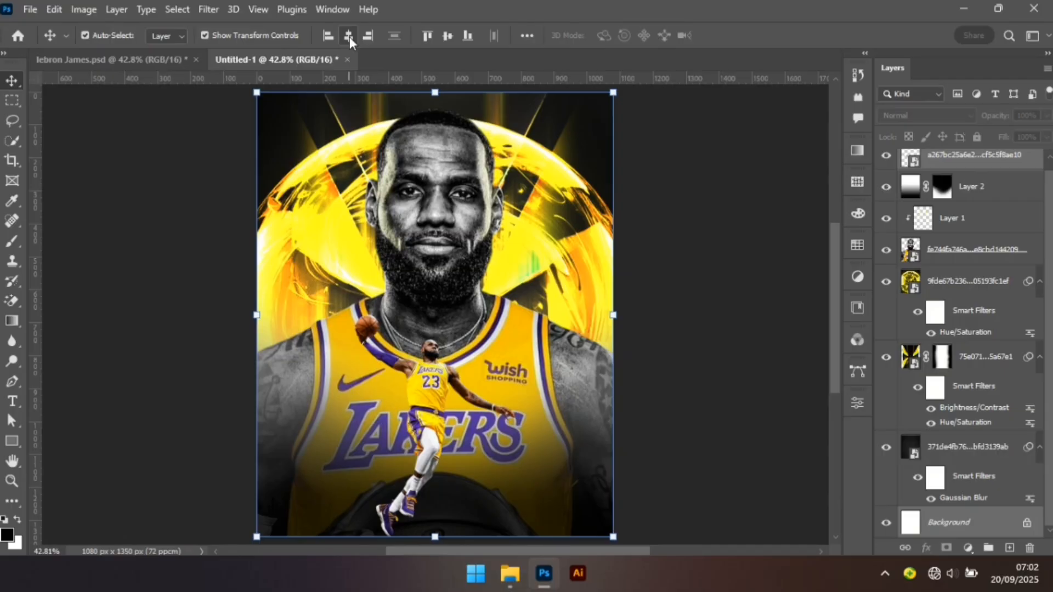
click(680, 364)
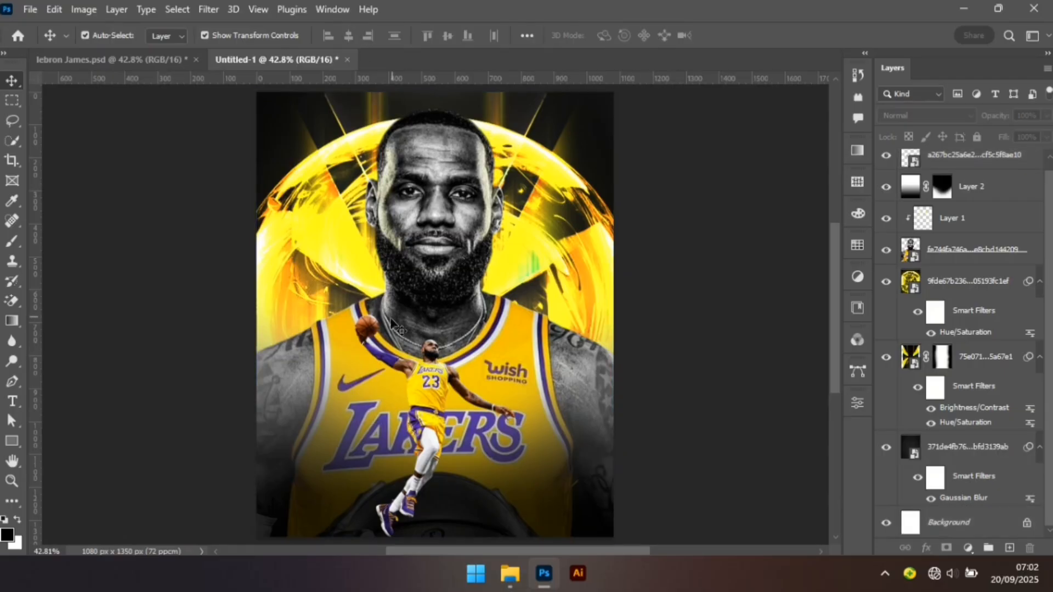
Place the fireball image DeWatermark.ai_1755874884962.jpeg from the file folder, scaled to about 16.93%, over the dunking player's basketball.
click(510, 573)
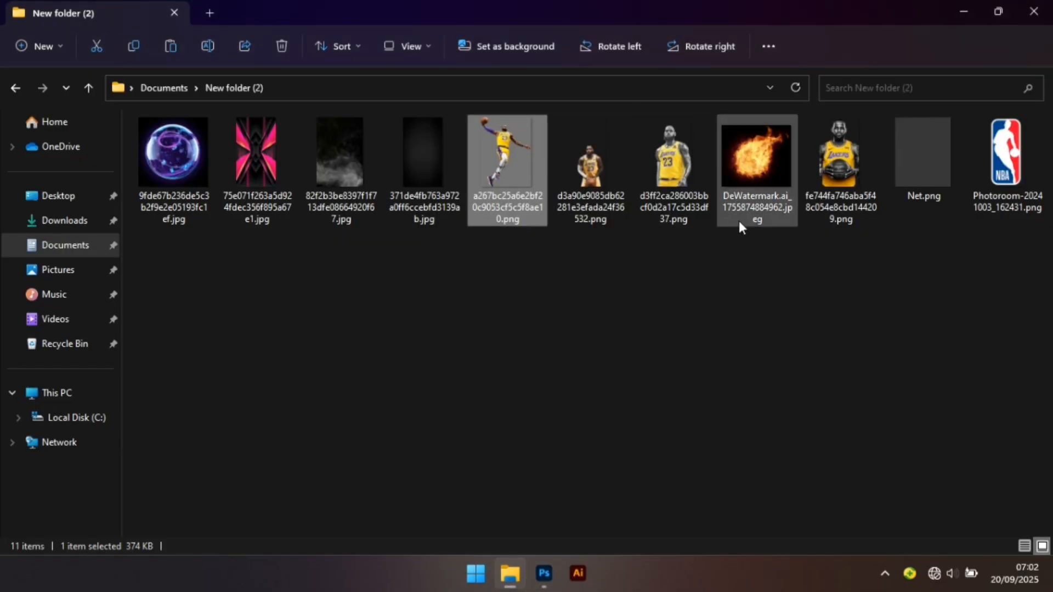
drag(758, 175, 369, 324)
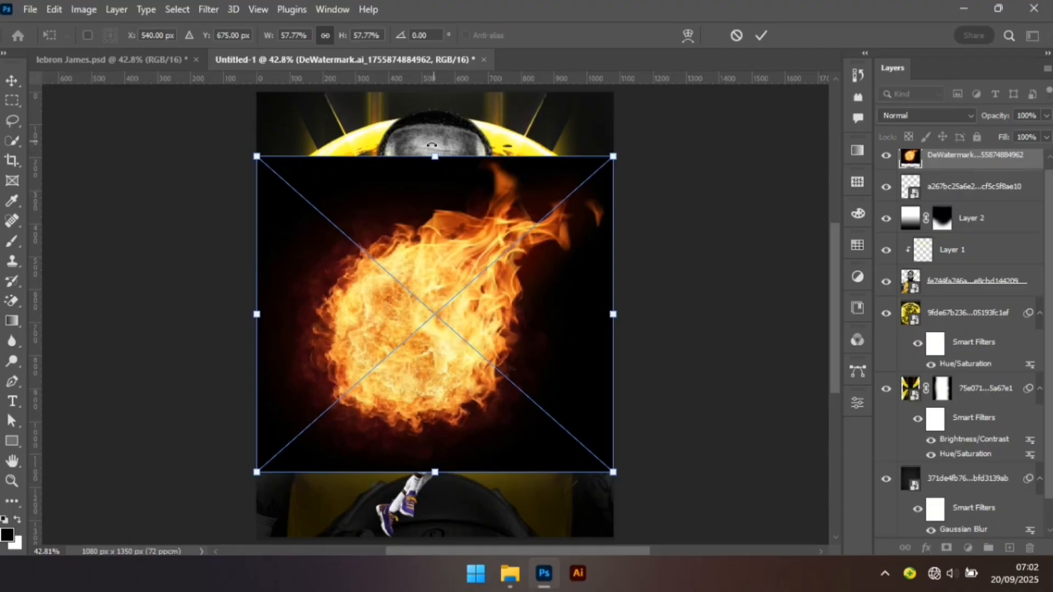
drag(433, 157, 372, 324)
key(Return)
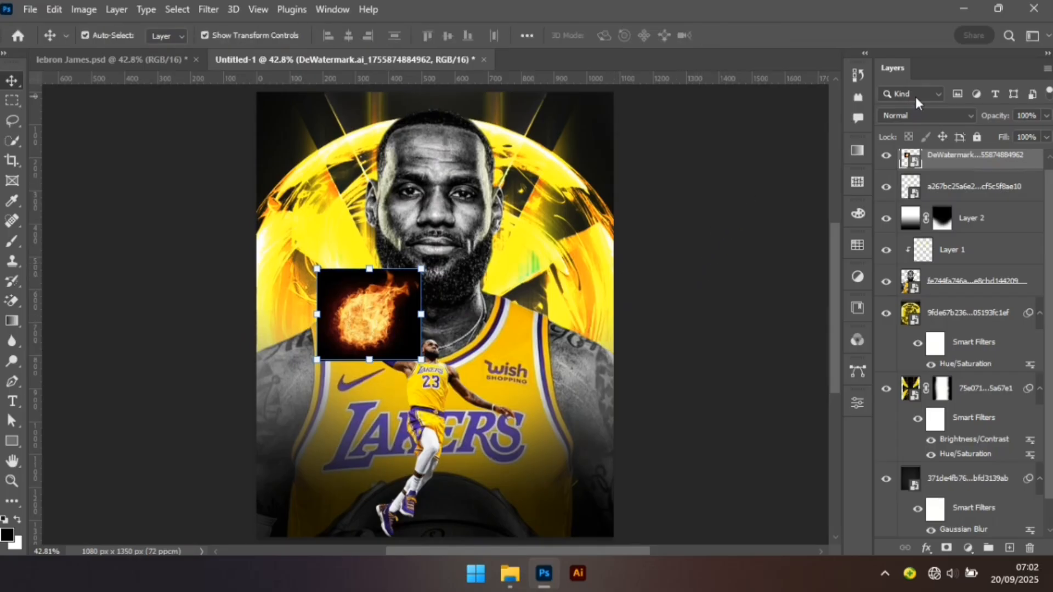
Set the fireball layer's blend mode to Screen and scale it to about 8.29% over the dunking player's basketball.
click(928, 110)
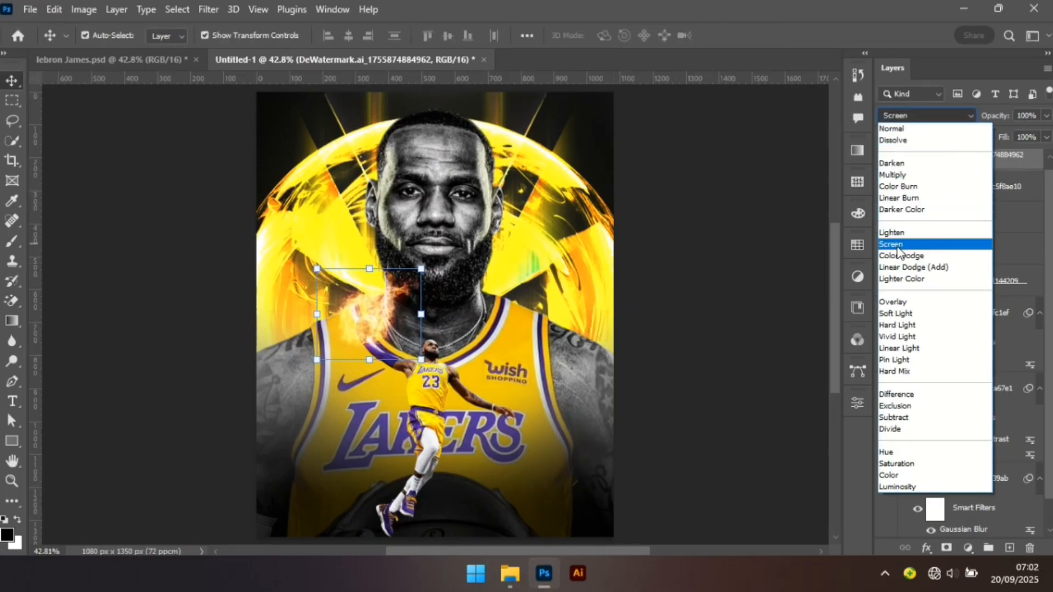
click(897, 244)
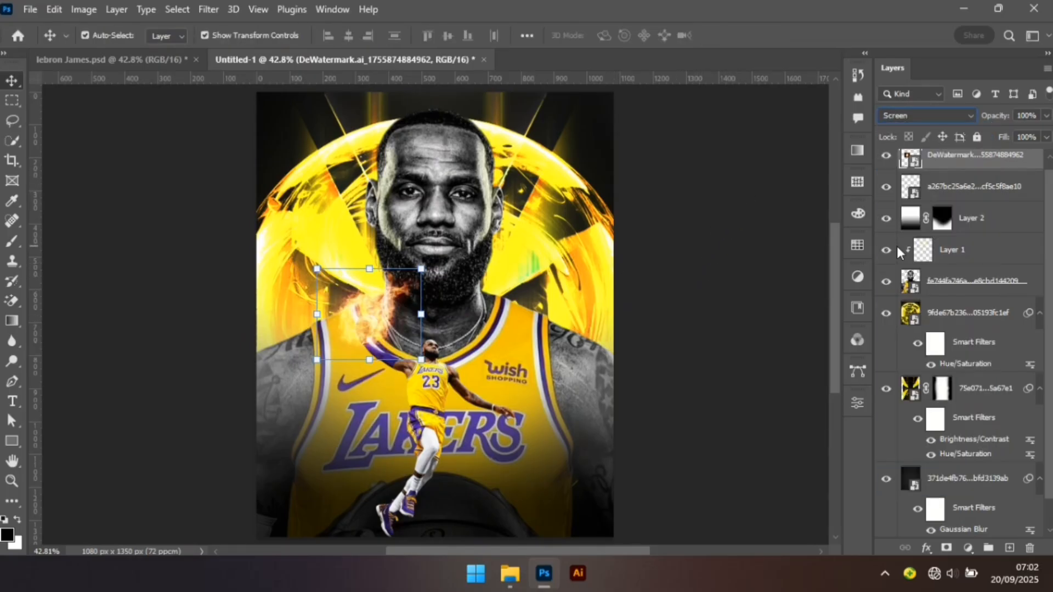
click(317, 269)
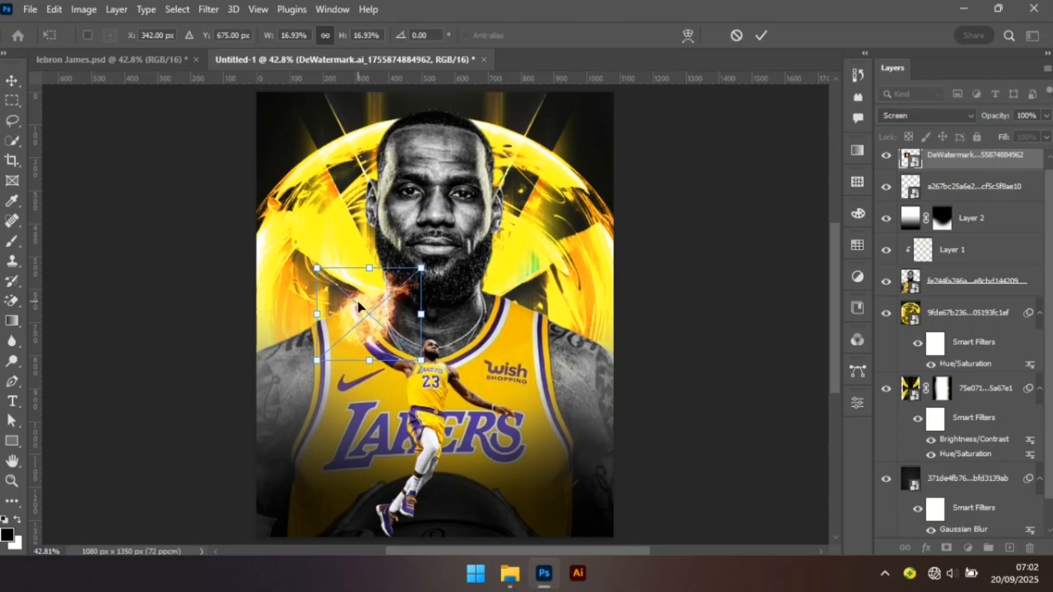
drag(317, 269, 371, 317)
drag(410, 347, 387, 335)
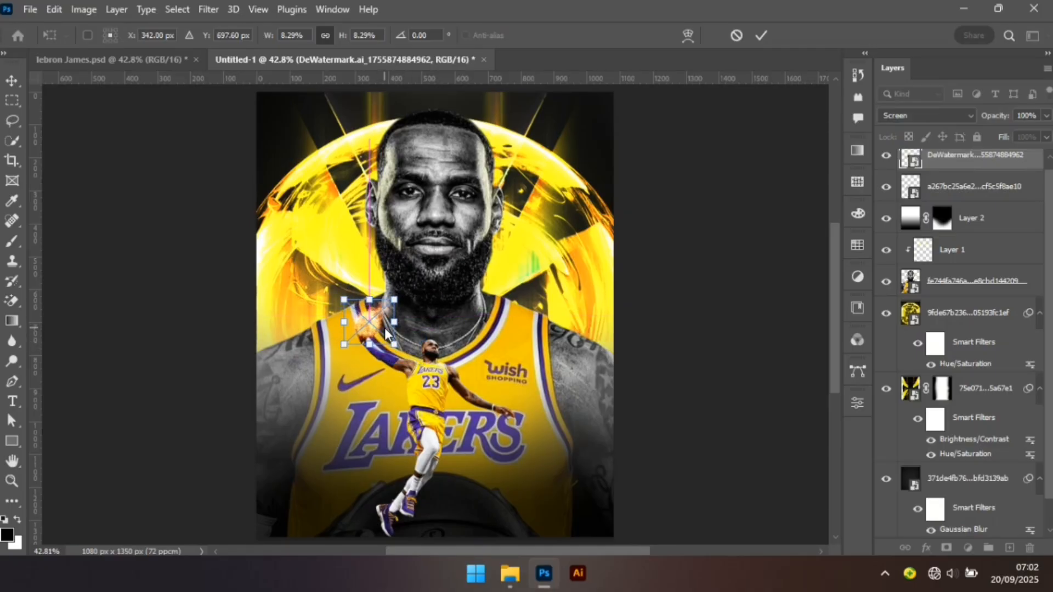
key(Return)
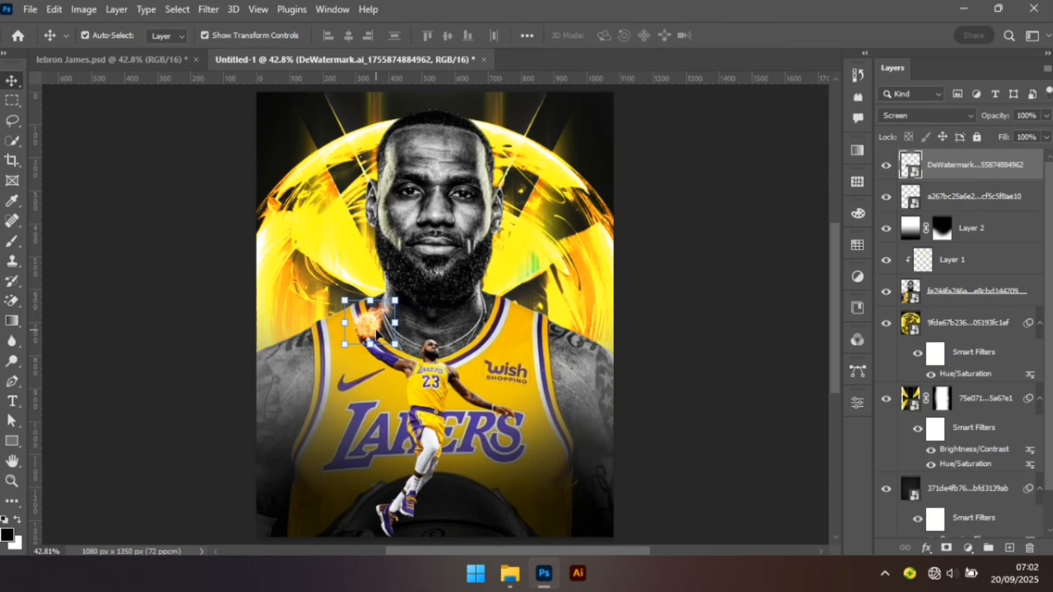
Nudge the fireball slightly upward and sideways until it lines up with the basketball in the dunking player's hand.
key(Up)
key(Up)
key(Up)
key(Left)
key(Left)
key(Left)
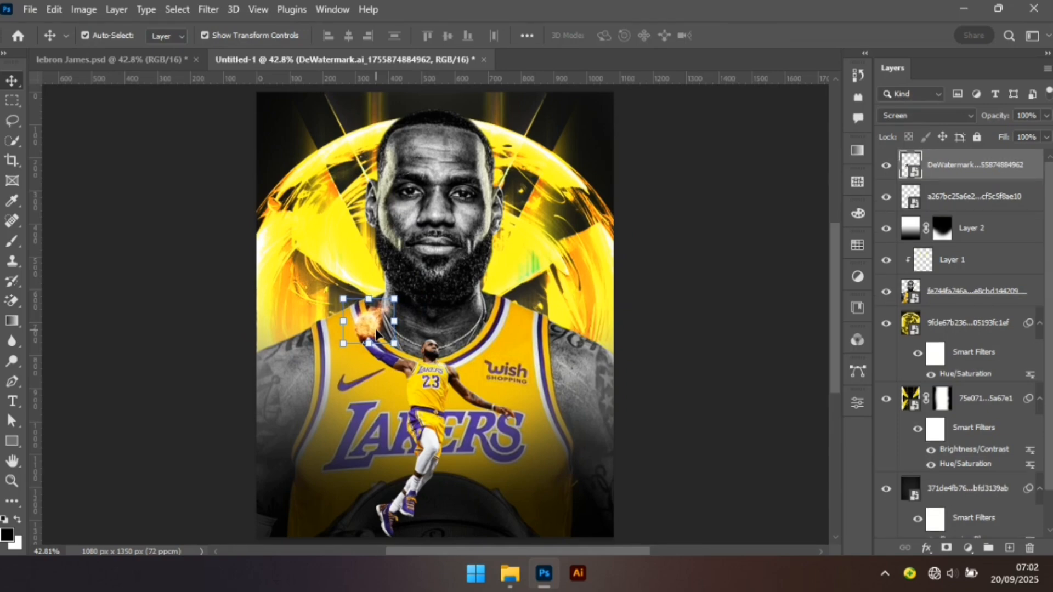
key(Up)
key(Up)
key(Up)
key(Up)
key(Right)
key(Right)
Apply a Brightness/Contrast adjustment with Brightness 91 to the fireball, and deselect its layer.
click(84, 10)
mouse_move(165, 51)
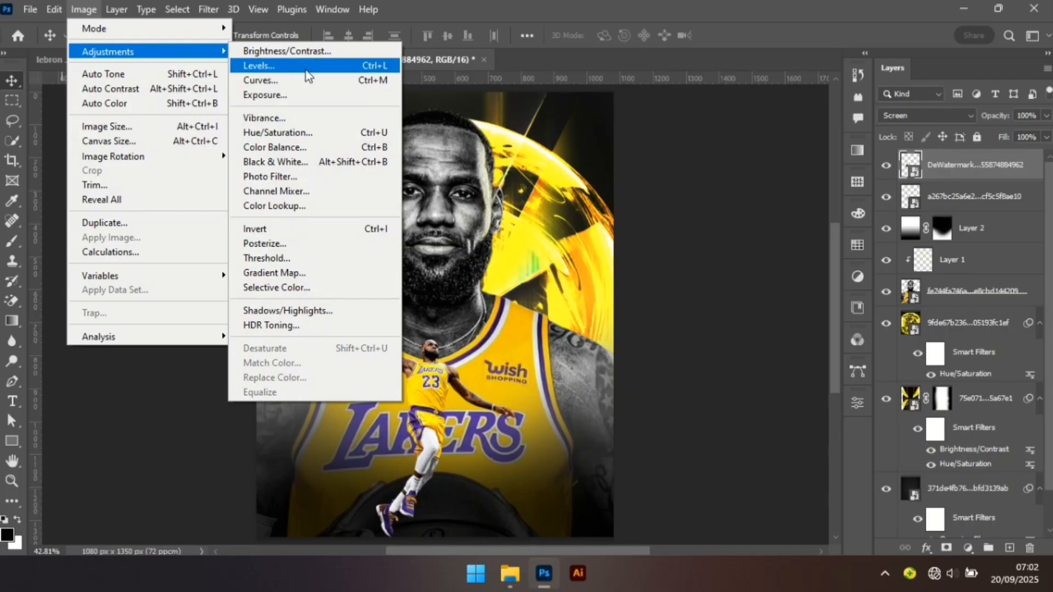
click(310, 51)
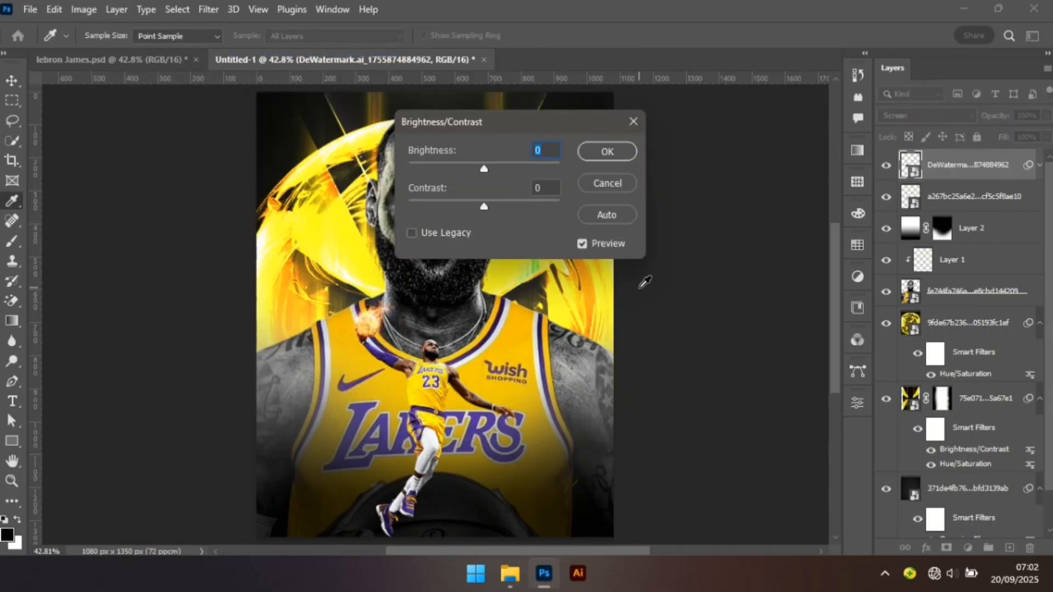
text(91)
key(Return)
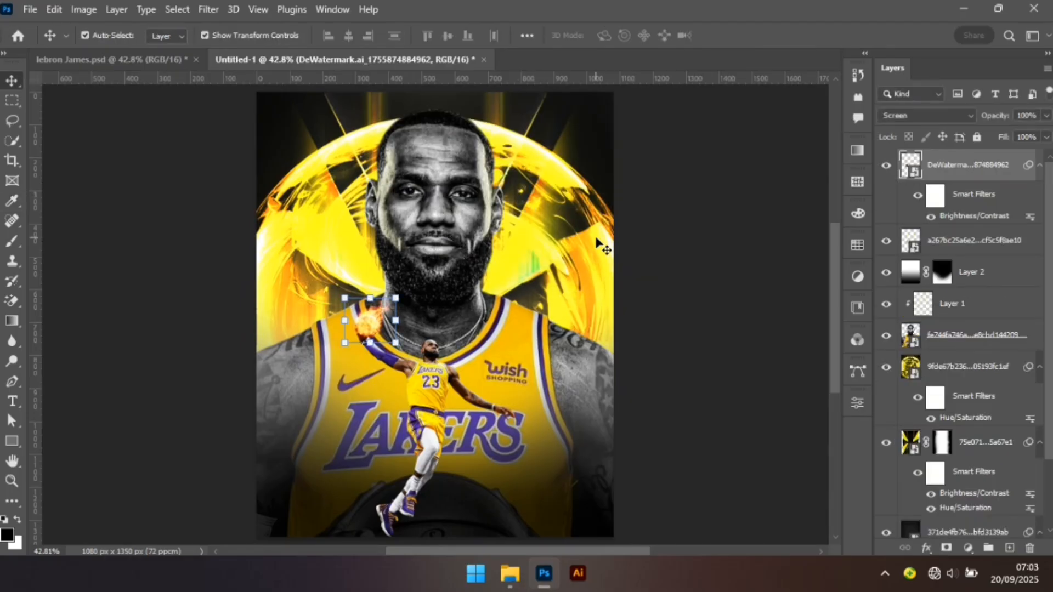
click(772, 328)
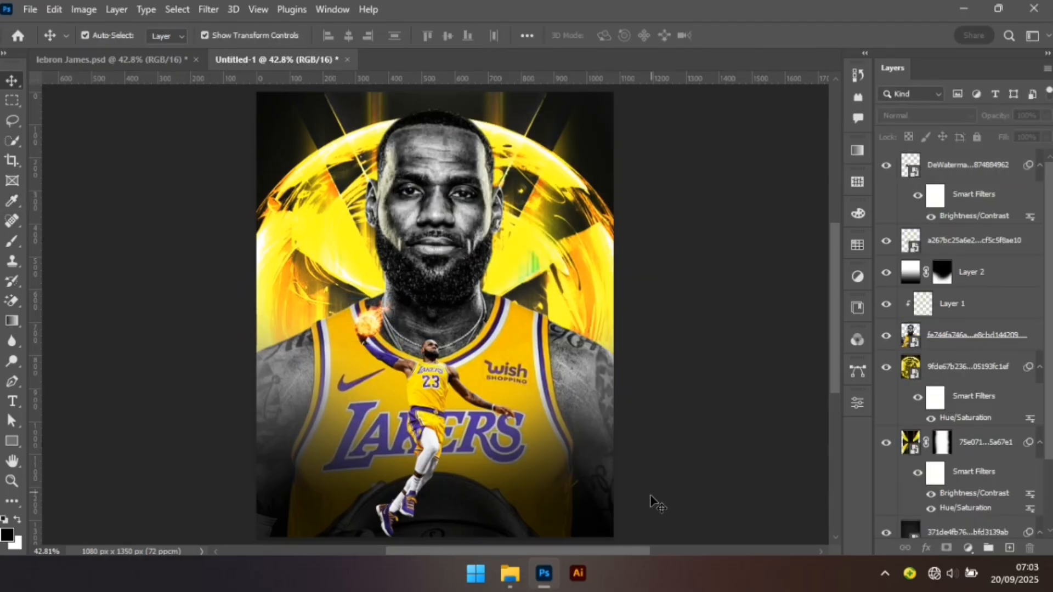
Place d3a90e9085db62281e3efada24f36532.png from the file folder to the right of the large face, scaled to about 9.81% and rotated -10.24°.
click(513, 581)
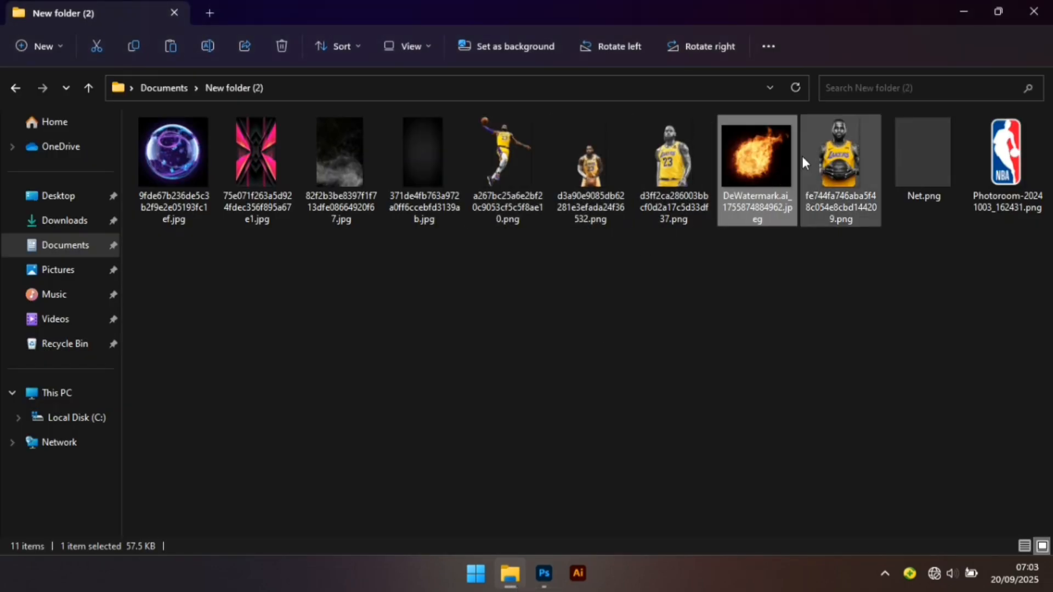
drag(607, 178, 528, 254)
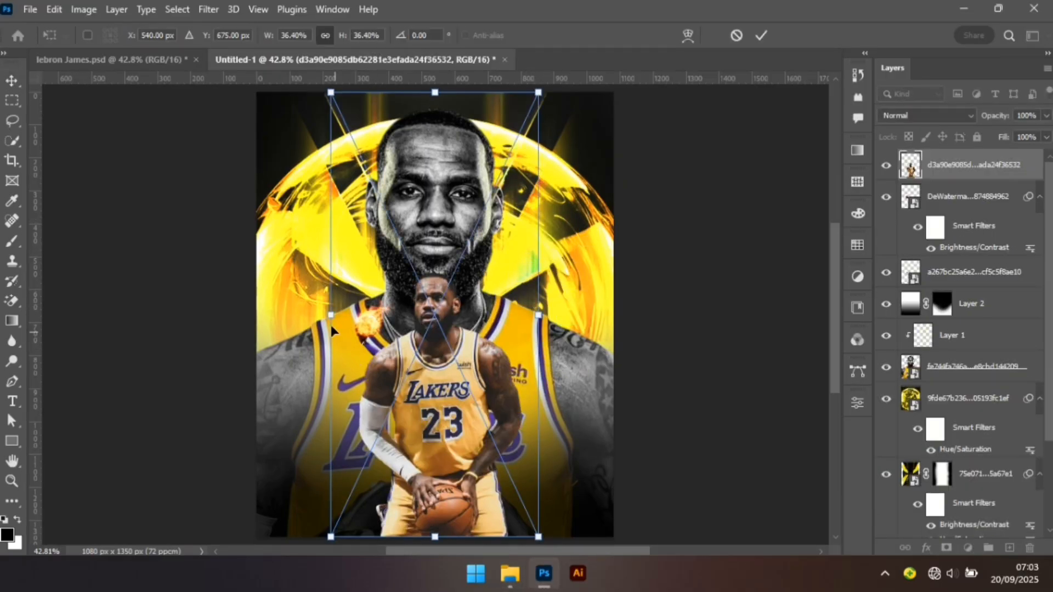
drag(328, 316, 476, 373)
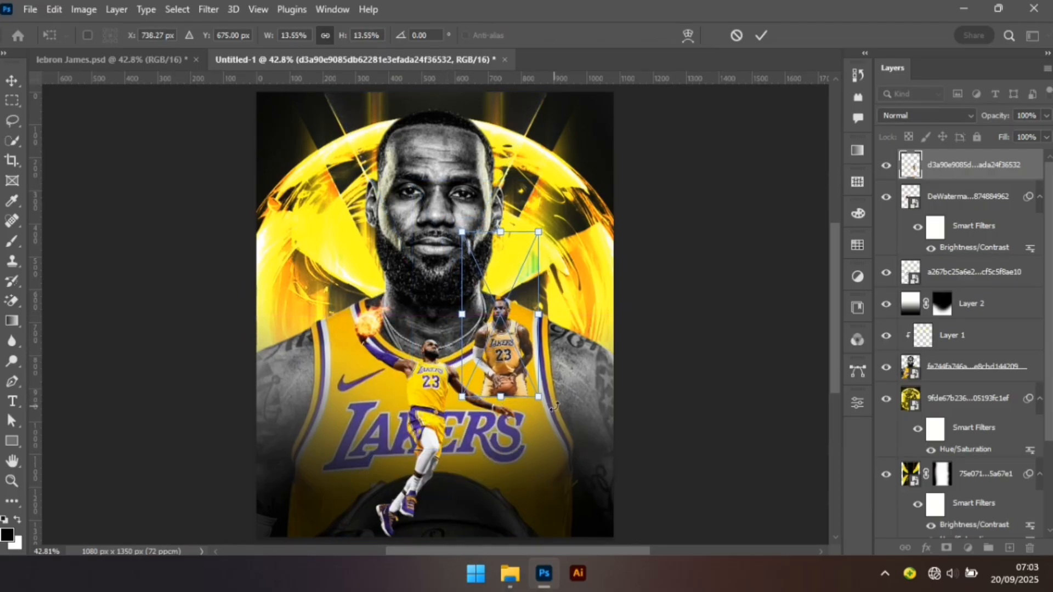
drag(558, 404, 559, 403)
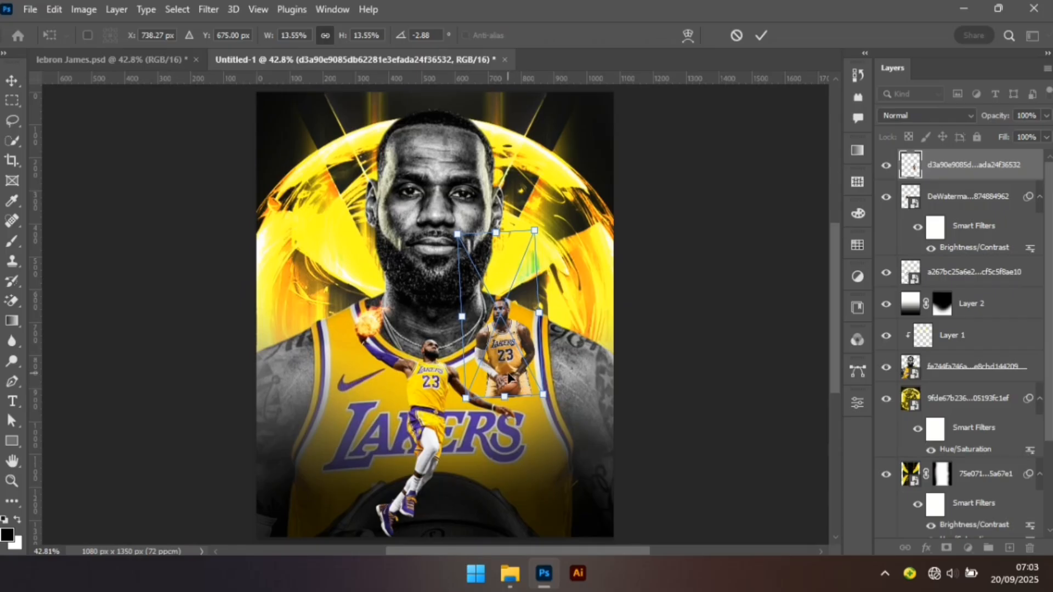
drag(517, 343, 532, 258)
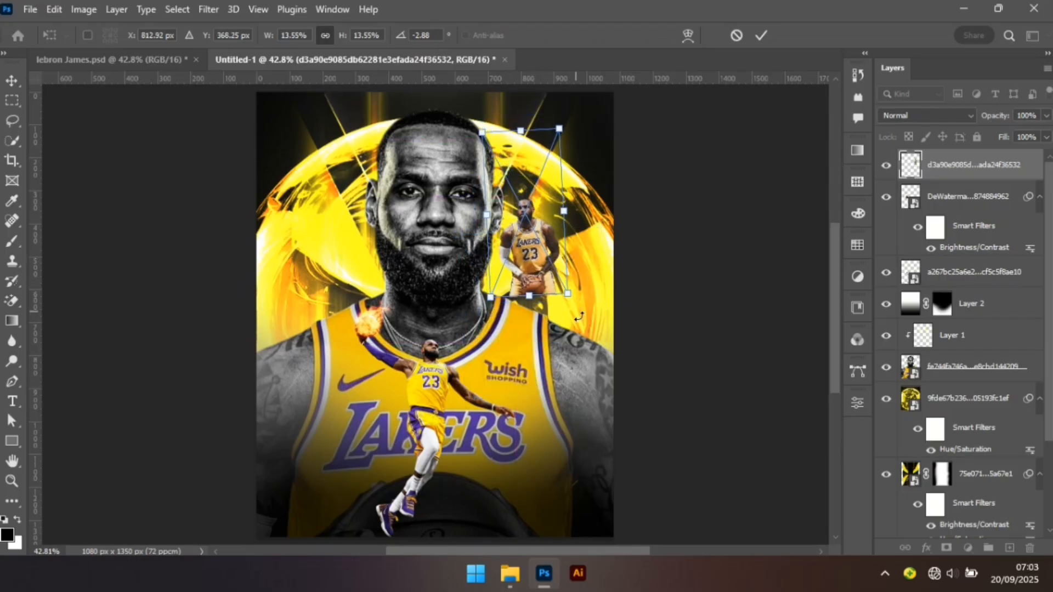
drag(592, 317, 525, 249)
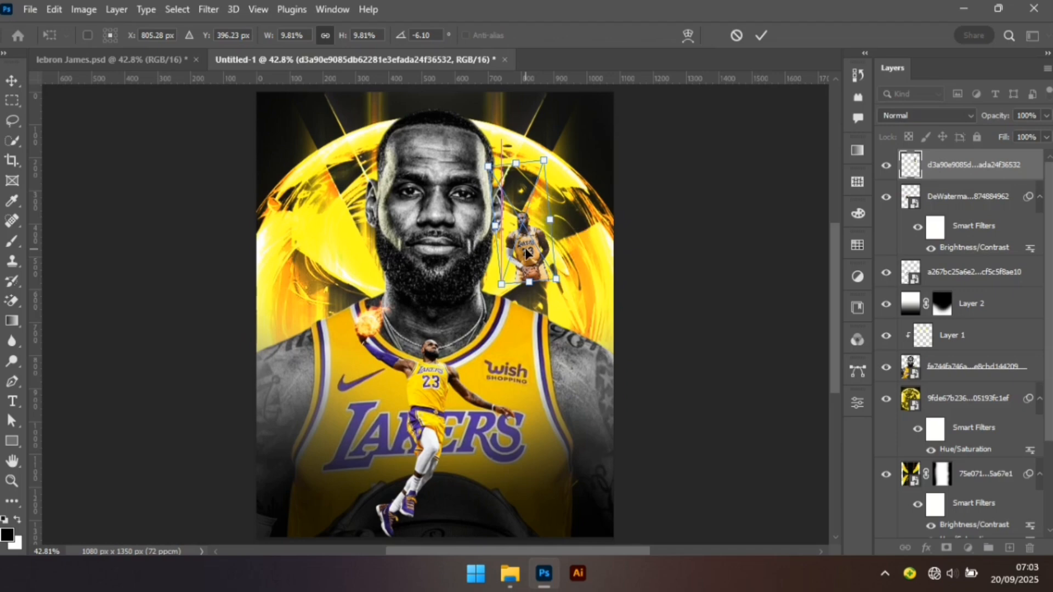
drag(582, 282, 581, 281)
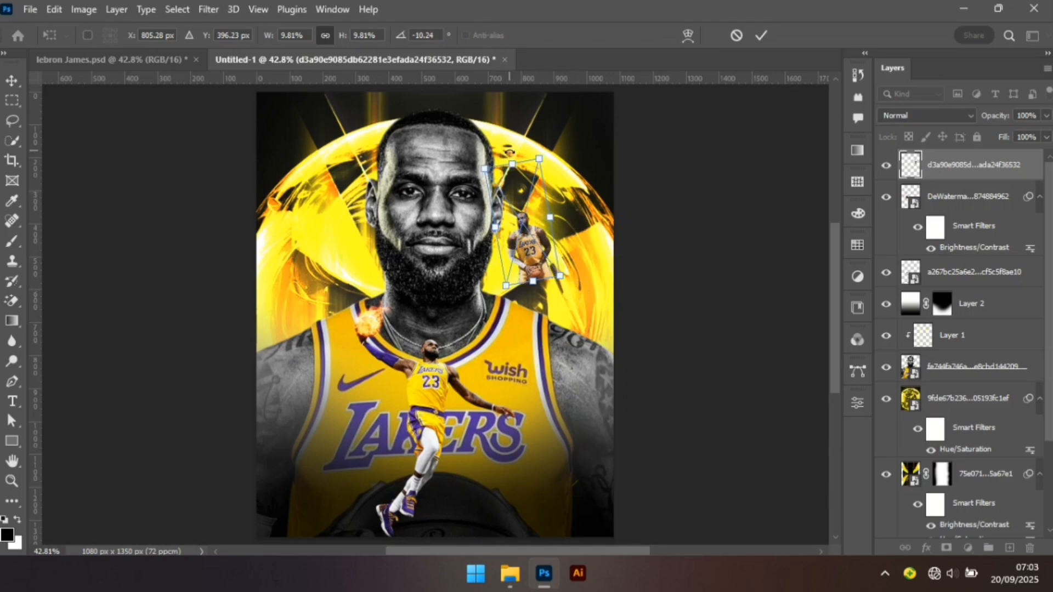
Shrink the newly placed player to about 7.55% at -10.56°, nudge him upward, and set his layer's blend mode to Pin Light.
drag(515, 164, 527, 197)
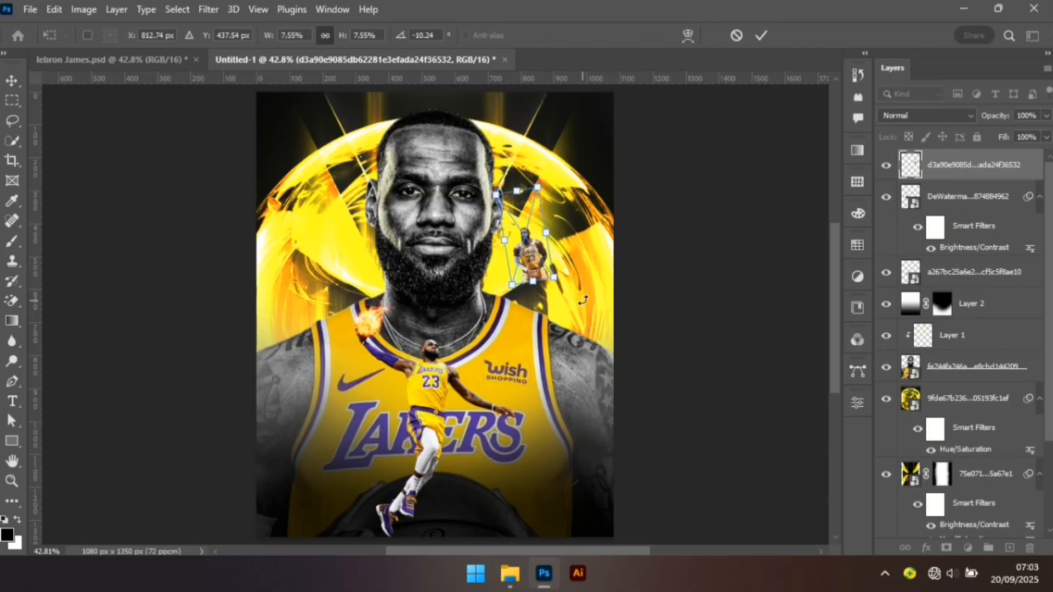
drag(581, 297, 580, 296)
key(Up)
key(Up)
key(Up)
key(Up)
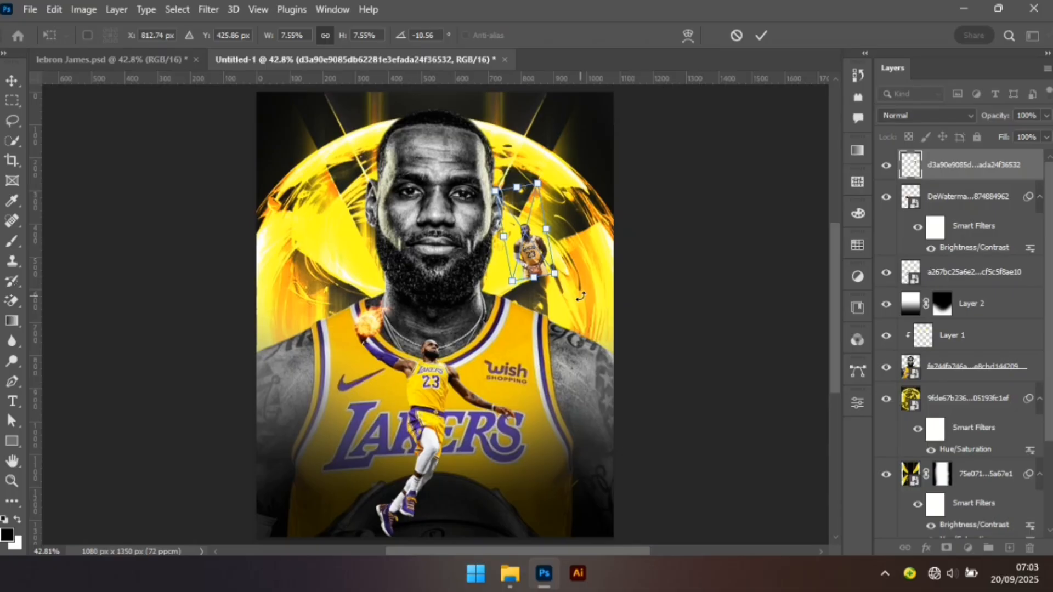
key(Return)
click(970, 113)
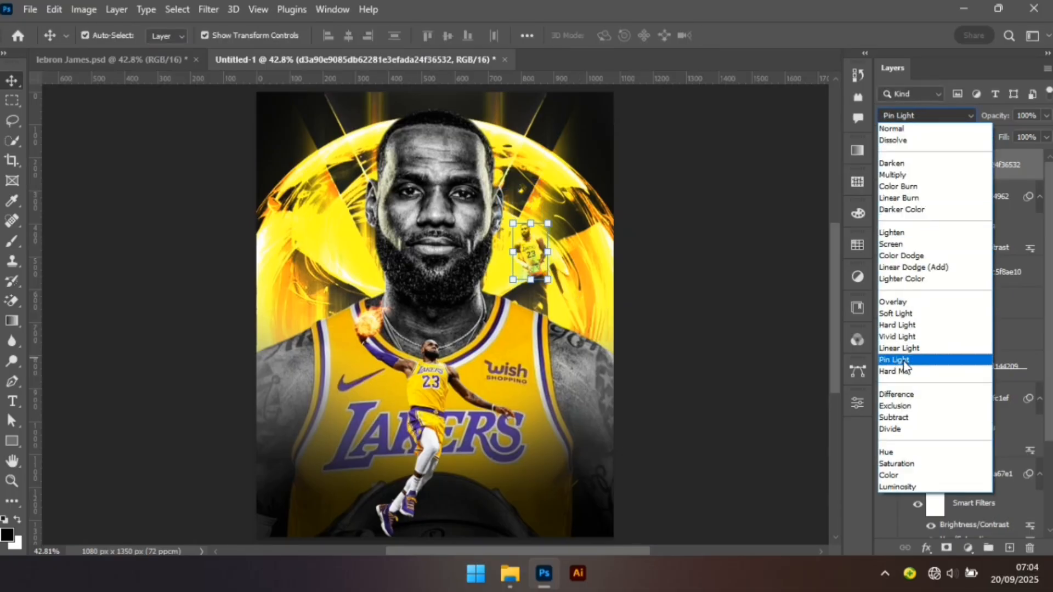
click(903, 361)
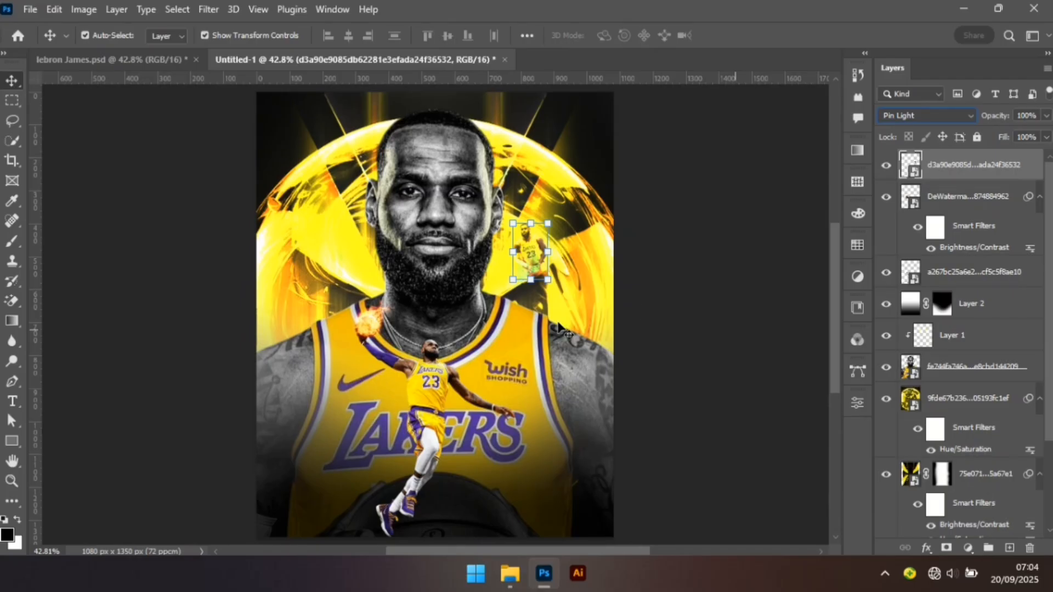
Place d3ff2ca286003bbcf0d2a17c5d33df37.png from the file folder to the left of the large face, scaled to about 7.07% and rotated 3.03°.
click(510, 573)
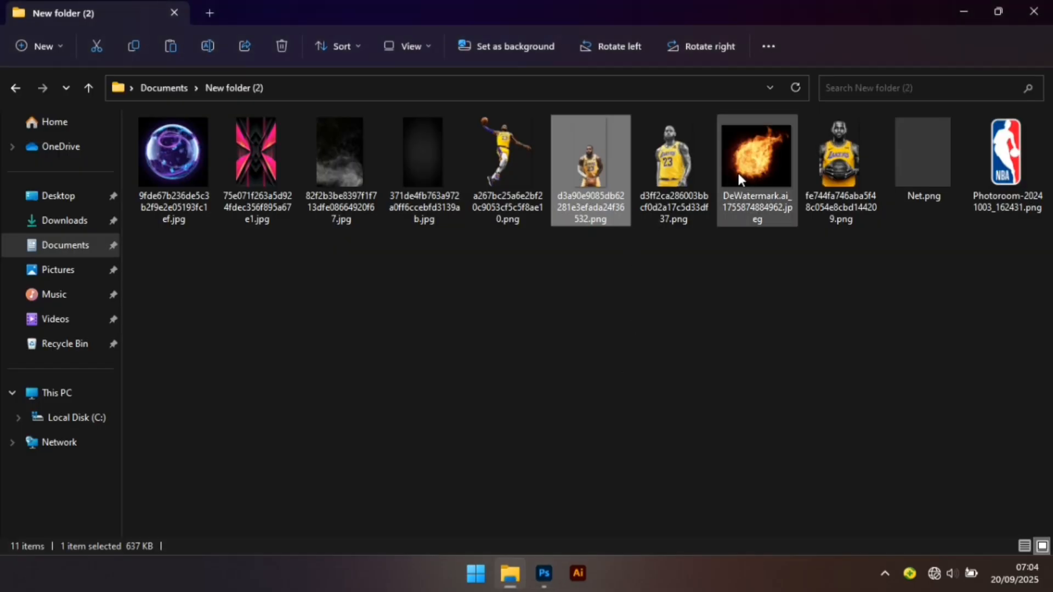
click(653, 188)
drag(670, 156, 340, 249)
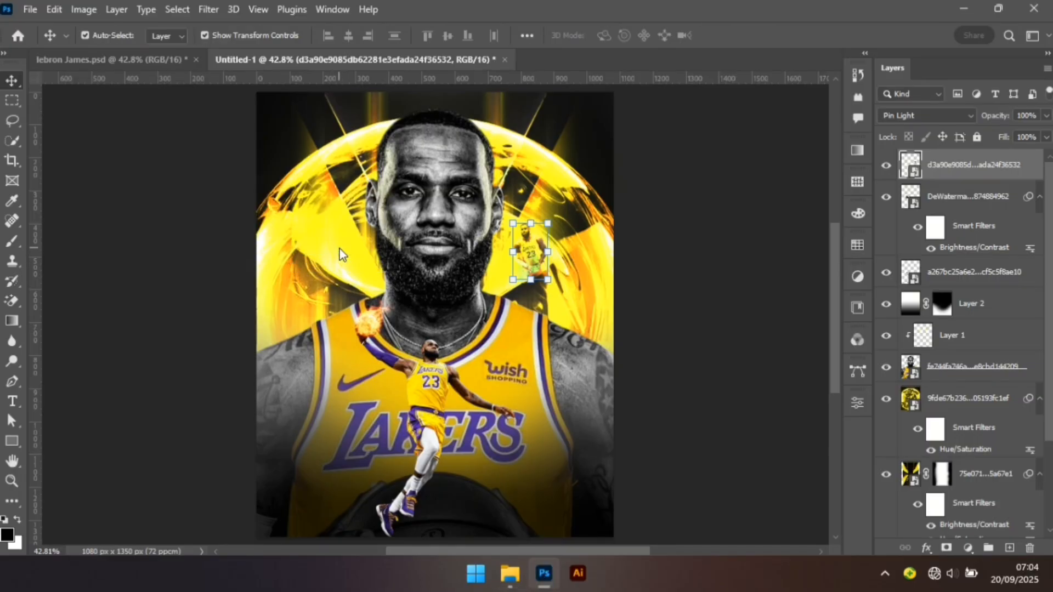
drag(561, 311, 383, 245)
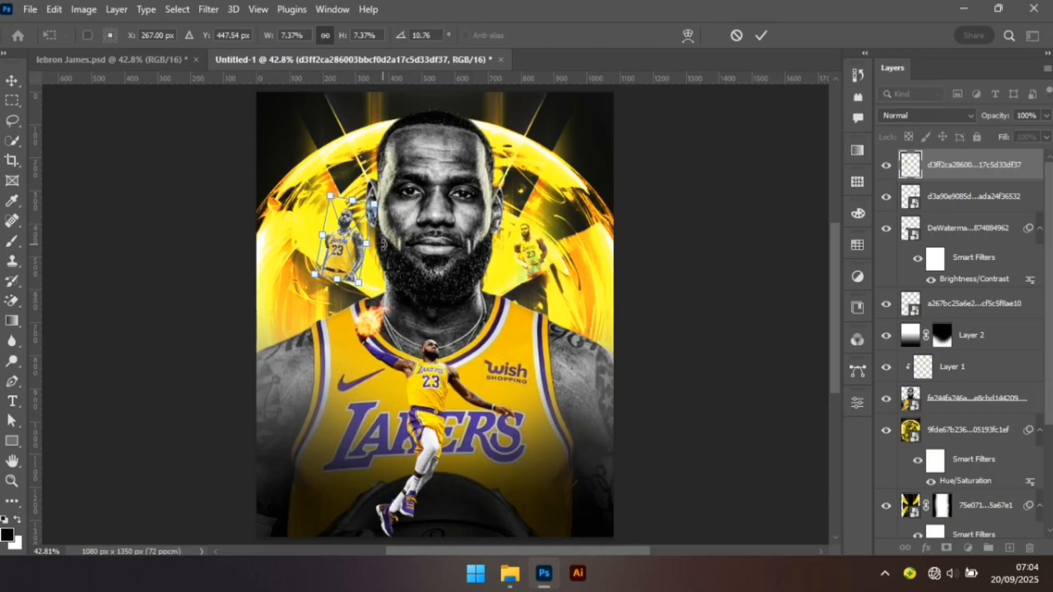
drag(352, 200, 343, 248)
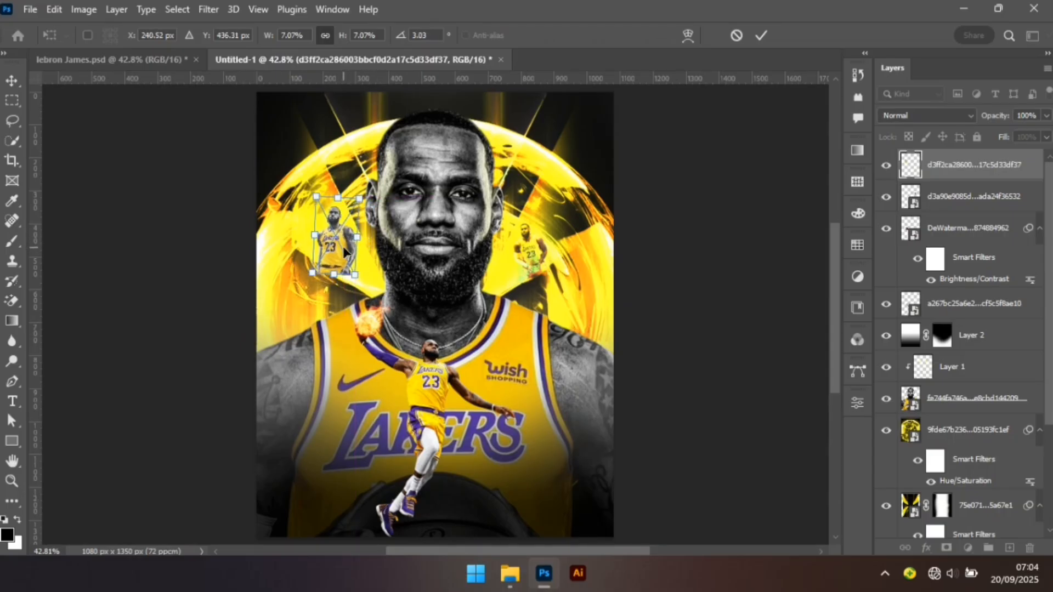
key(Return)
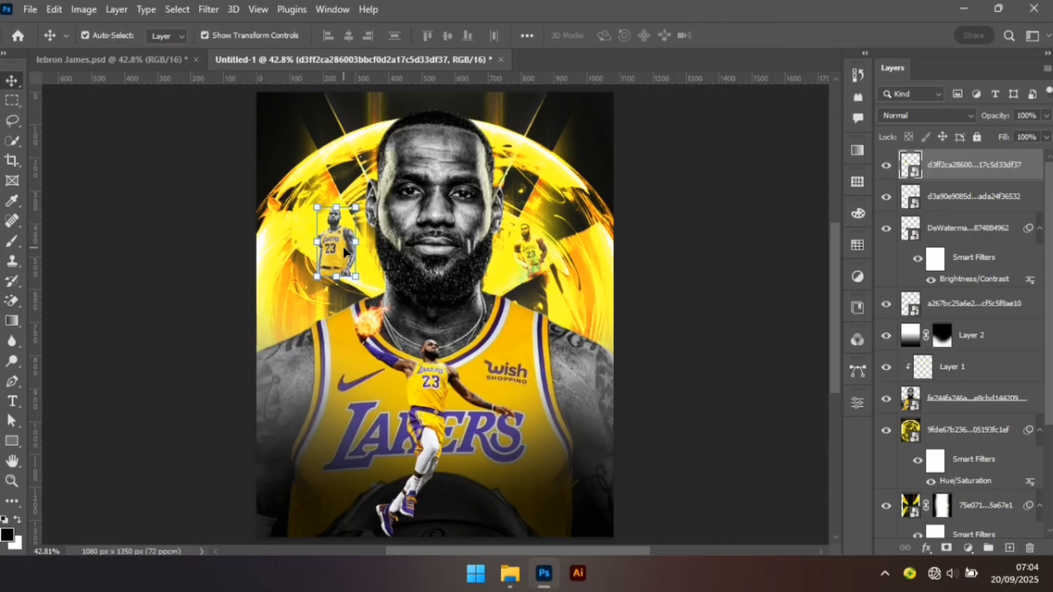
Apply a Brightness/Contrast adjustment with Contrast 100 to the small player left of the face.
click(92, 10)
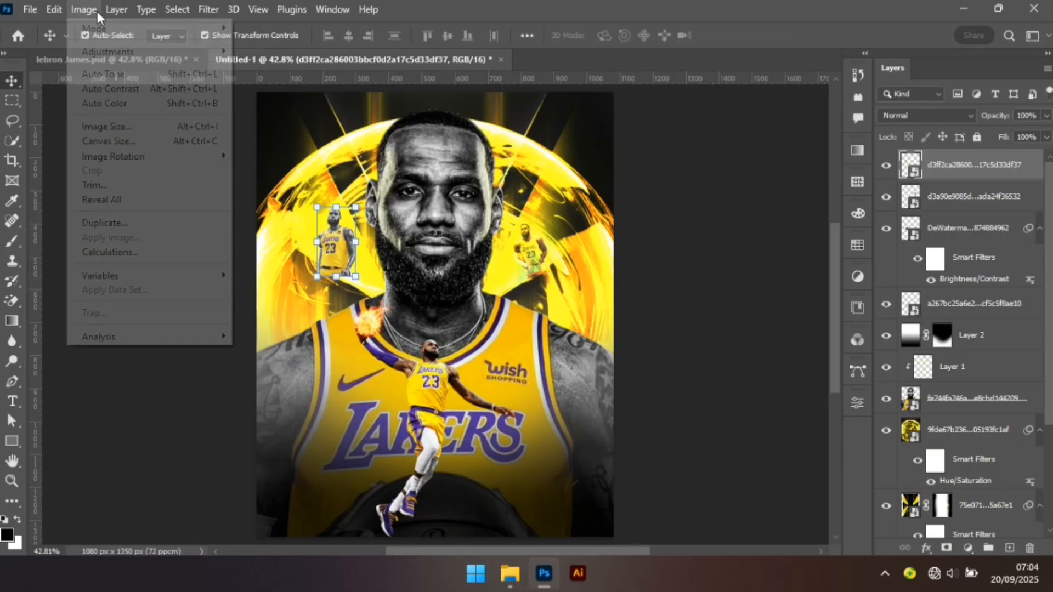
mouse_move(137, 53)
click(269, 53)
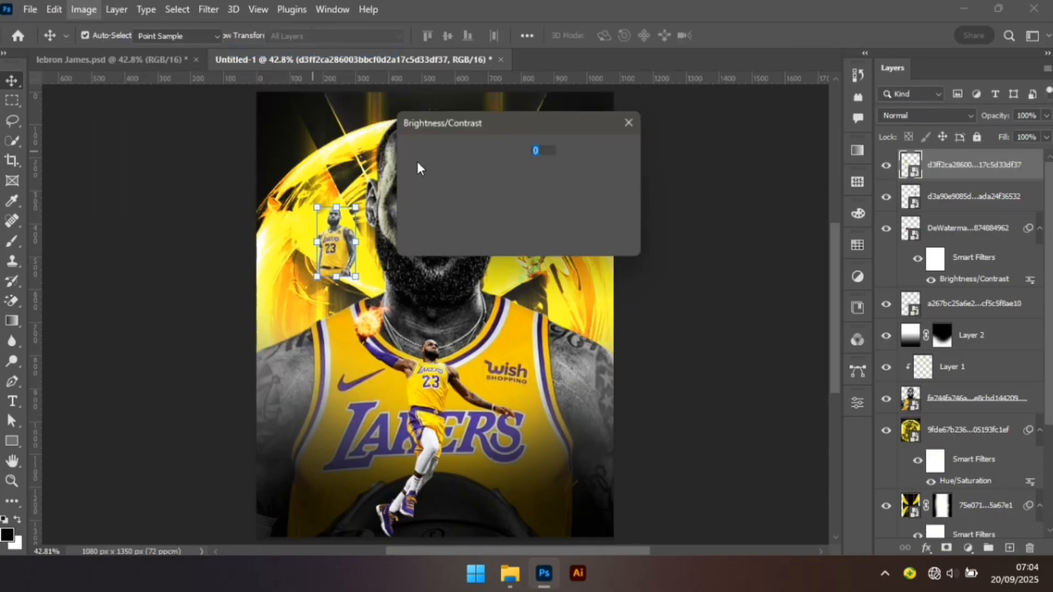
drag(513, 209, 583, 206)
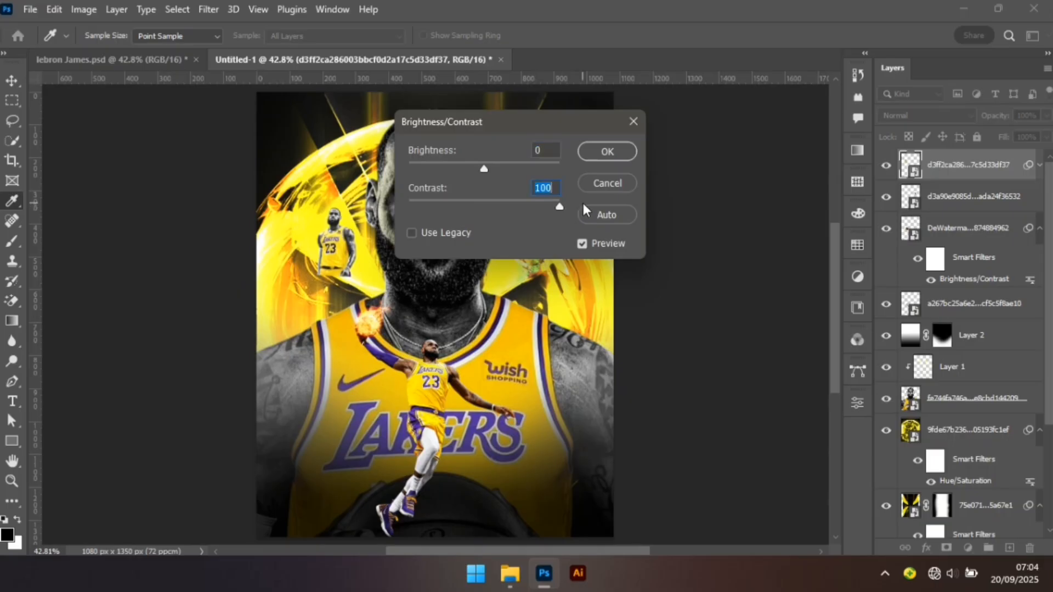
click(607, 152)
key(v)
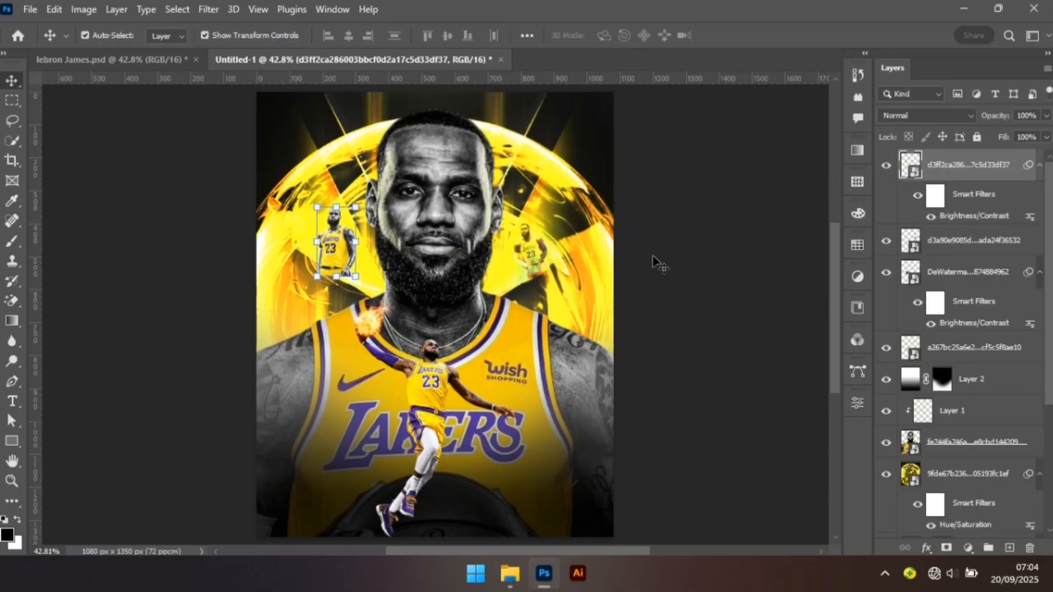
Add a mask to the small player right of the face and fade his lower edge with a 90 px black brush.
click(525, 255)
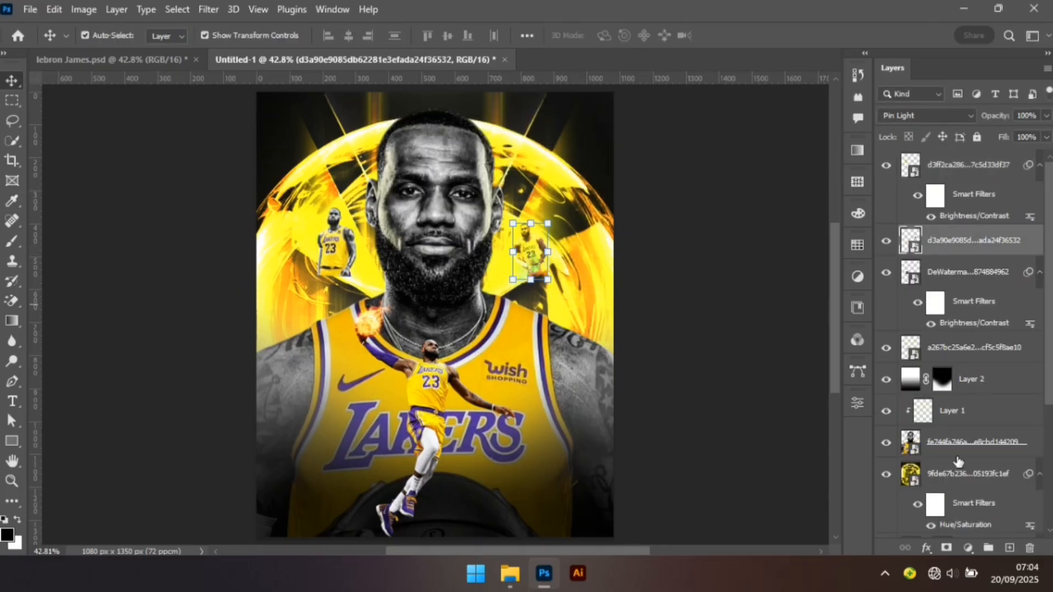
click(945, 548)
key(b)
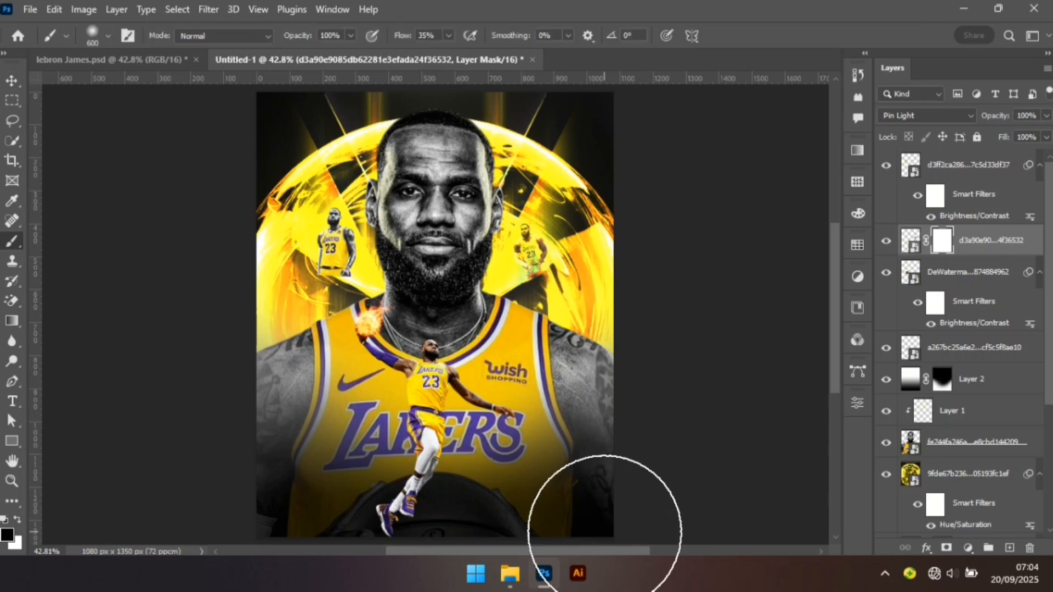
key(bracketleft)
key(bracketleft)
key(bracketleft)
key(bracketleft)
key(bracketleft)
key(bracketleft)
key(bracketleft)
key(bracketleft)
key(bracketleft)
key(bracketleft)
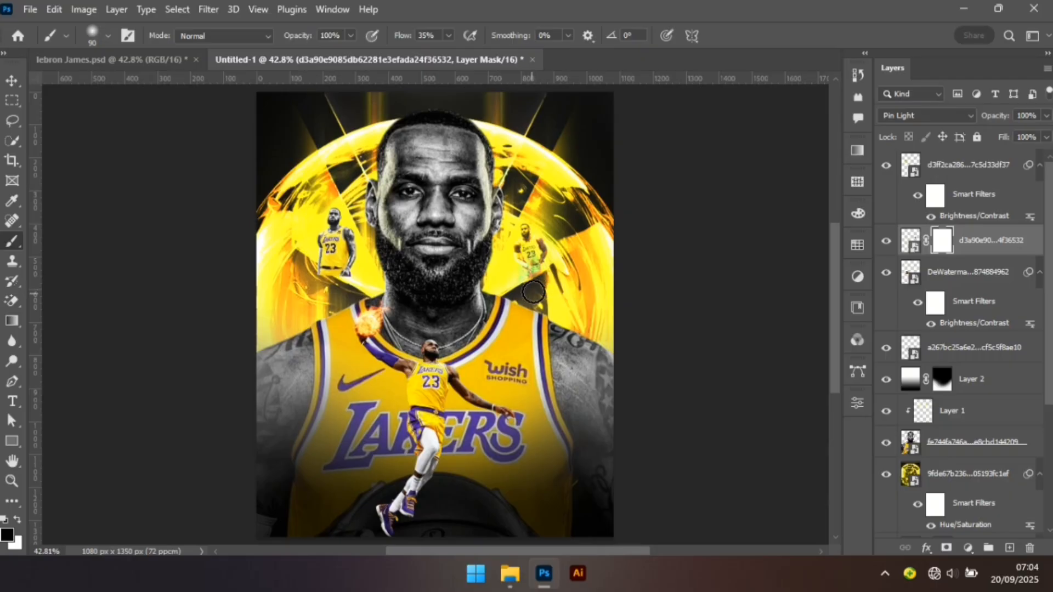
mouse_move(522, 291)
mouse_down()
mouse_move(576, 283)
mouse_move(554, 288)
mouse_up()
Add a mask to the small player left of the face and fade his lower edge with a 90 px black brush.
click(964, 175)
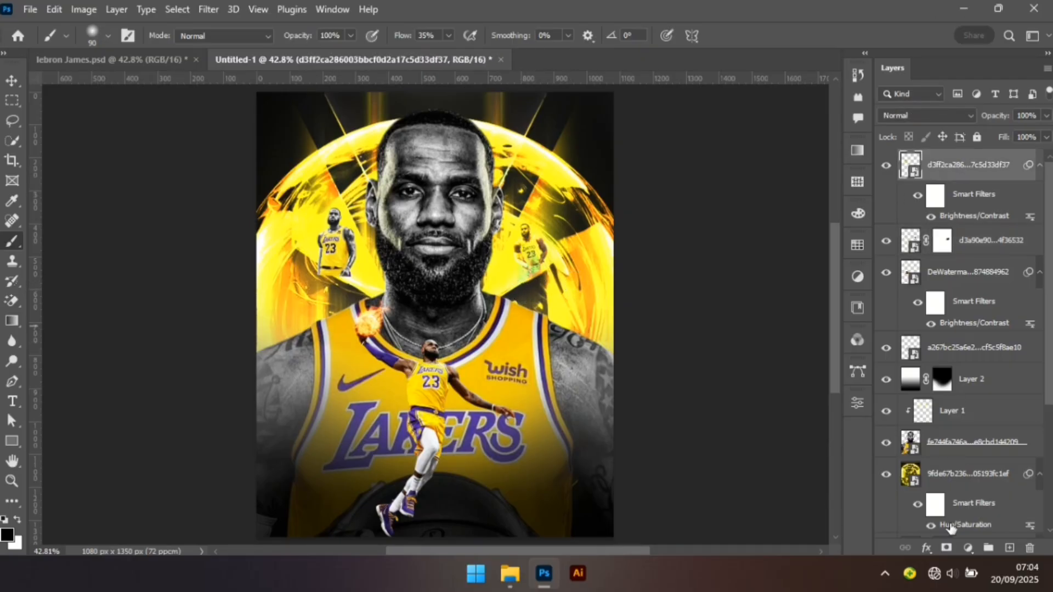
click(947, 548)
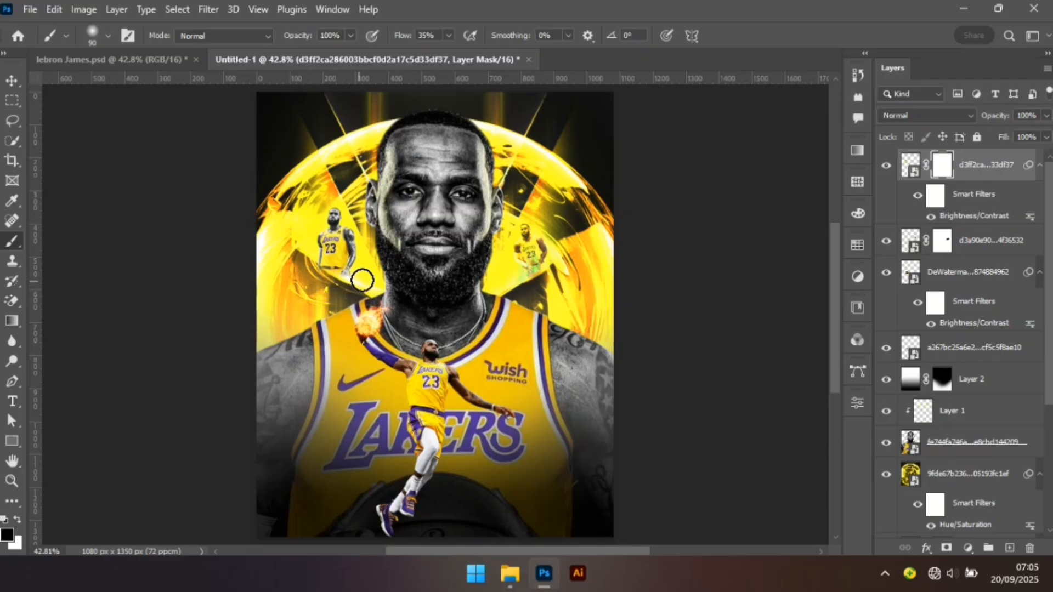
drag(362, 280, 313, 316)
click(11, 80)
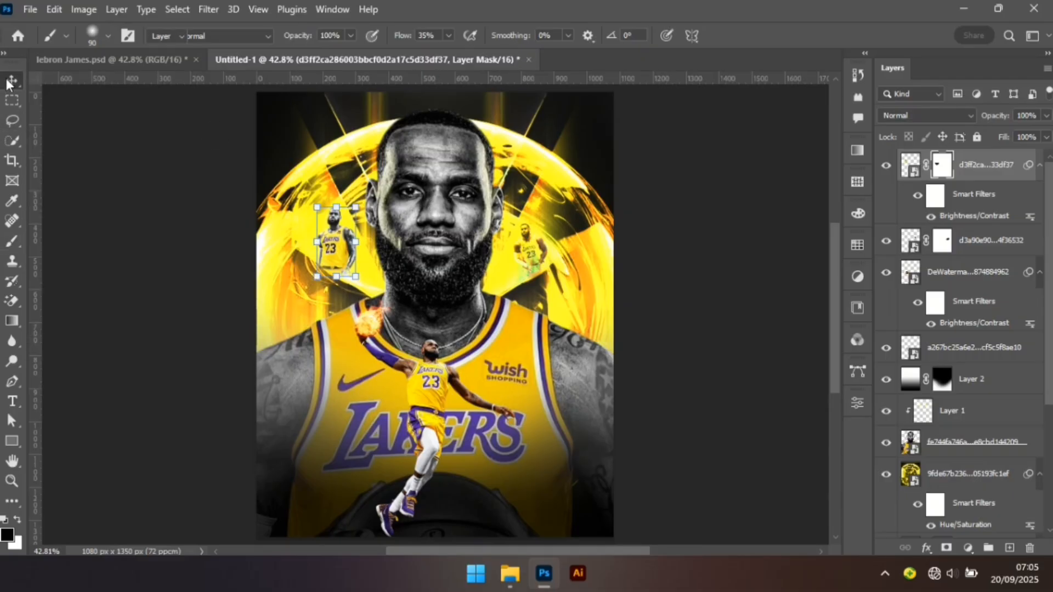
click(123, 312)
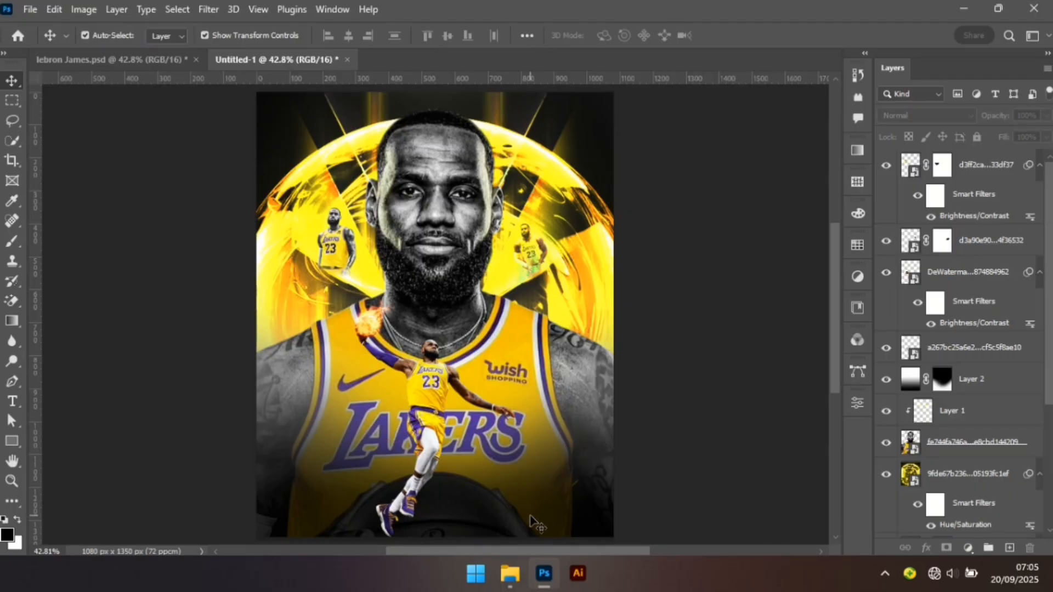
Try to move the dunking player and fireball layers beneath Layer 2.
click(418, 414)
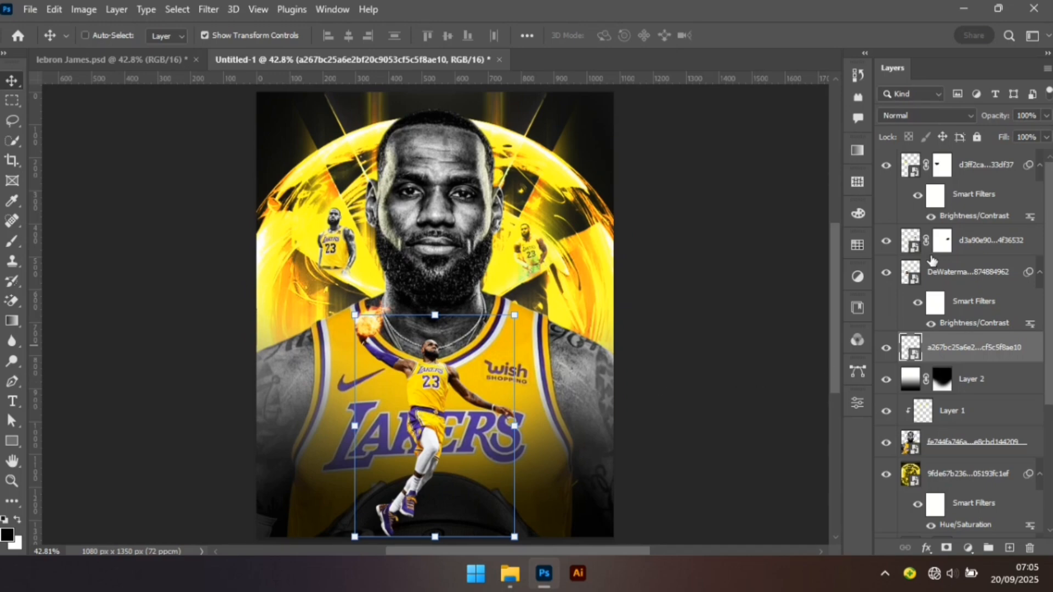
ctrl+click(940, 276)
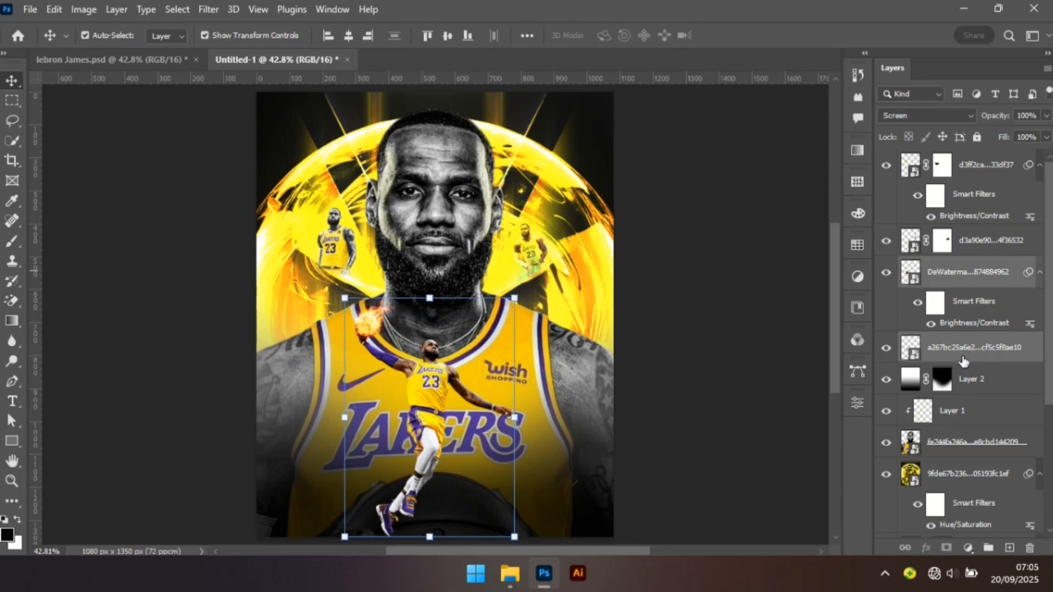
drag(964, 360, 963, 402)
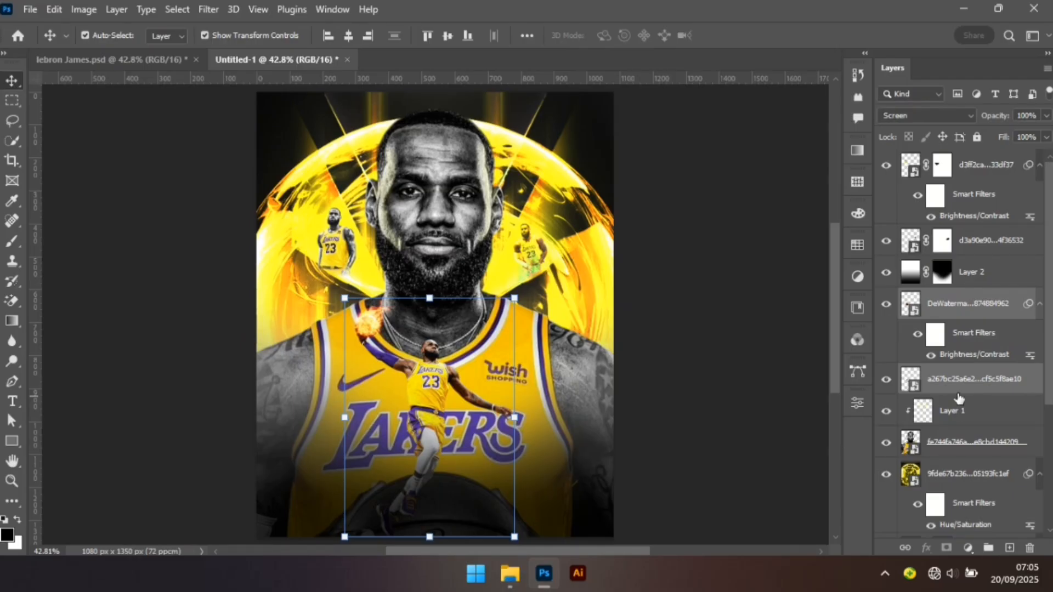
drag(959, 397, 959, 397)
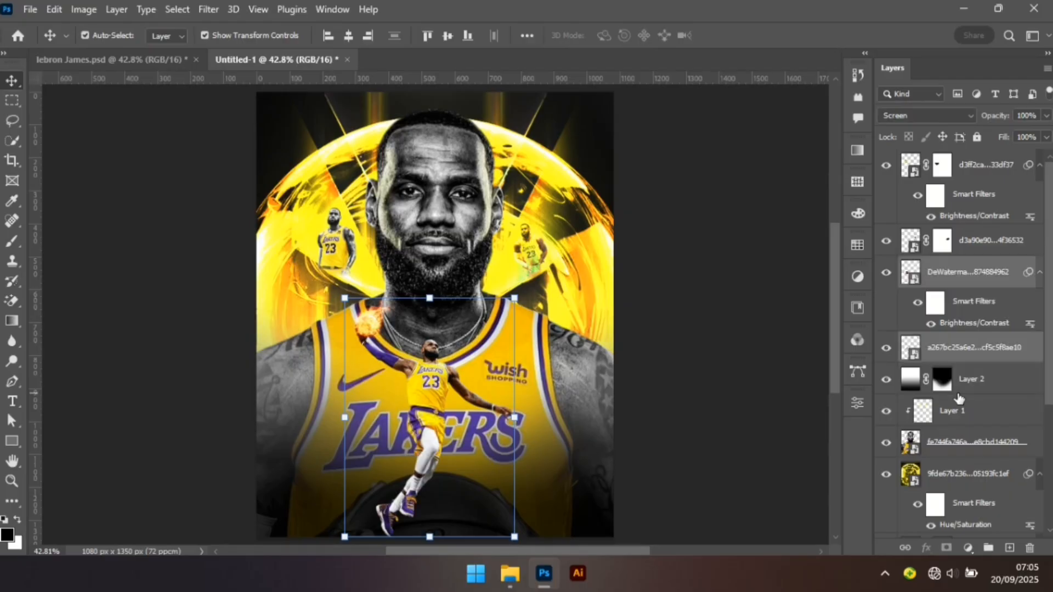
Paint black on Layer 2's mask with a soft brush at 600 px and 200 px to clear the dark gradient over the basketball.
click(942, 384)
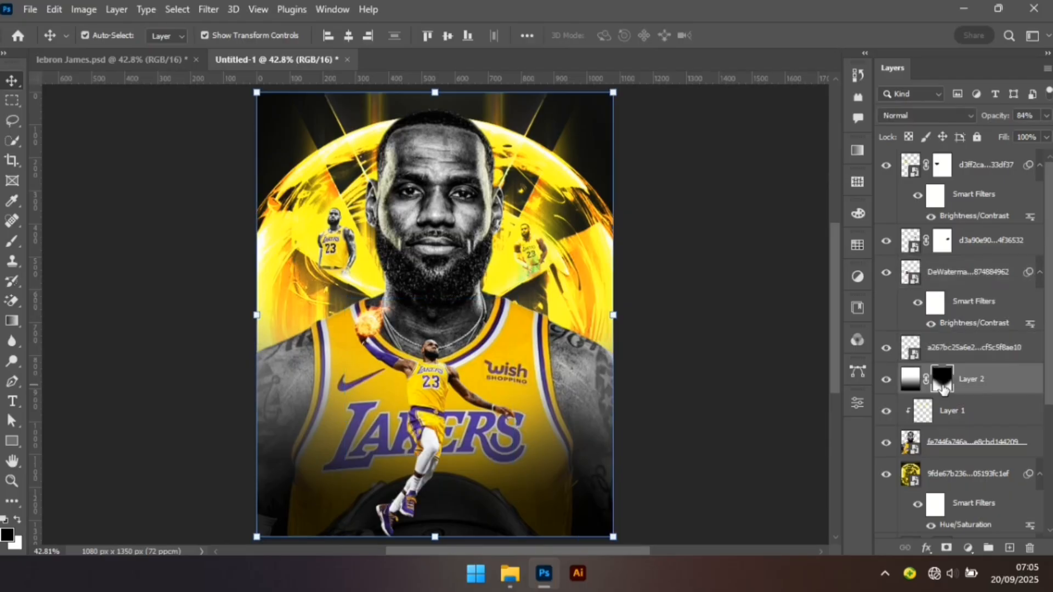
key(b)
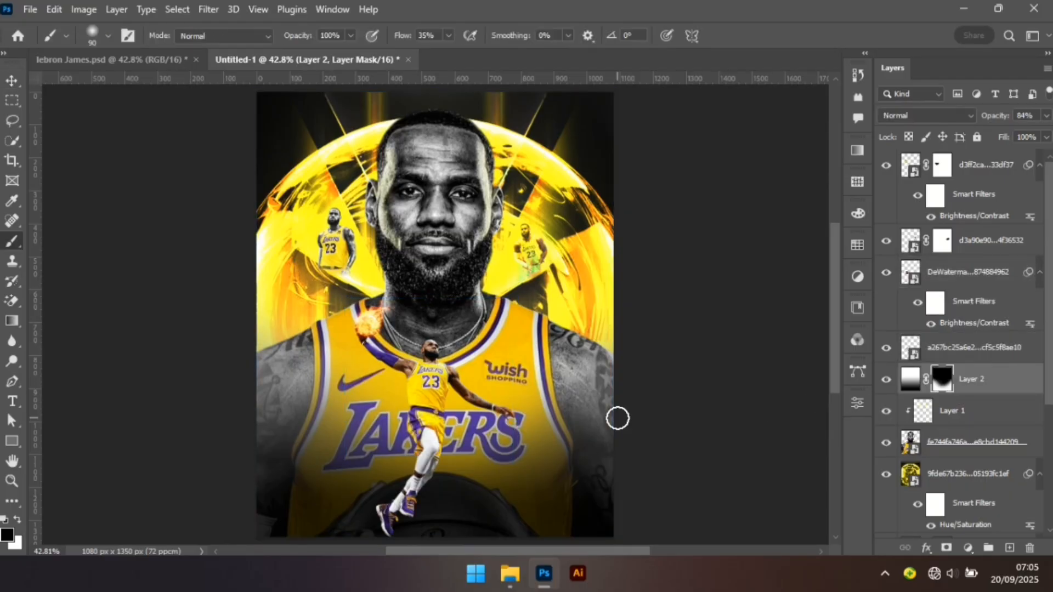
key(bracketright)
key(bracketright)
key(bracketright)
key(bracketright)
key(bracketright)
key(bracketright)
key(bracketright)
key(bracketright)
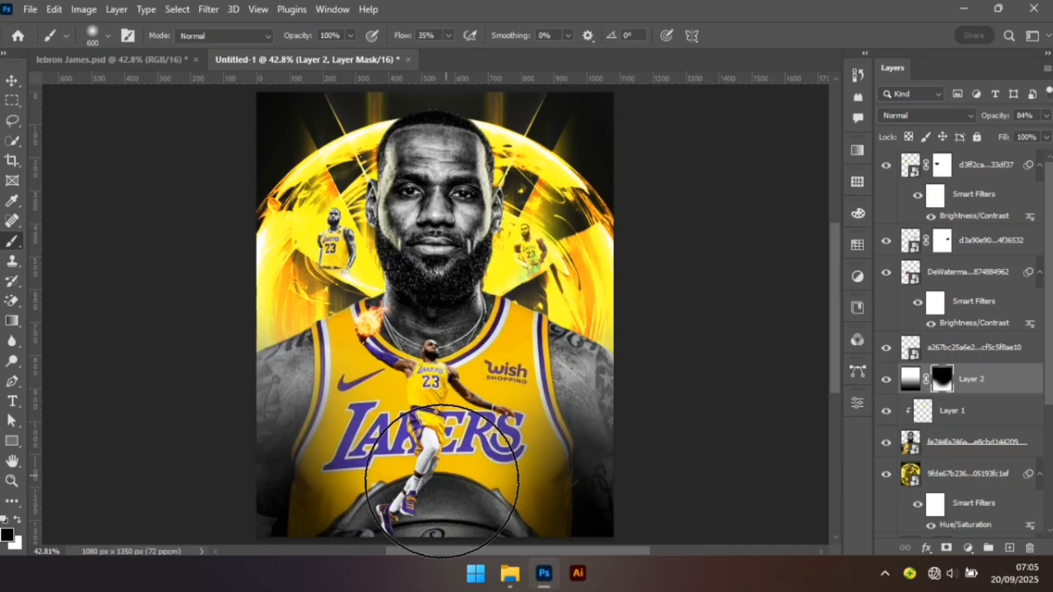
drag(425, 491, 434, 487)
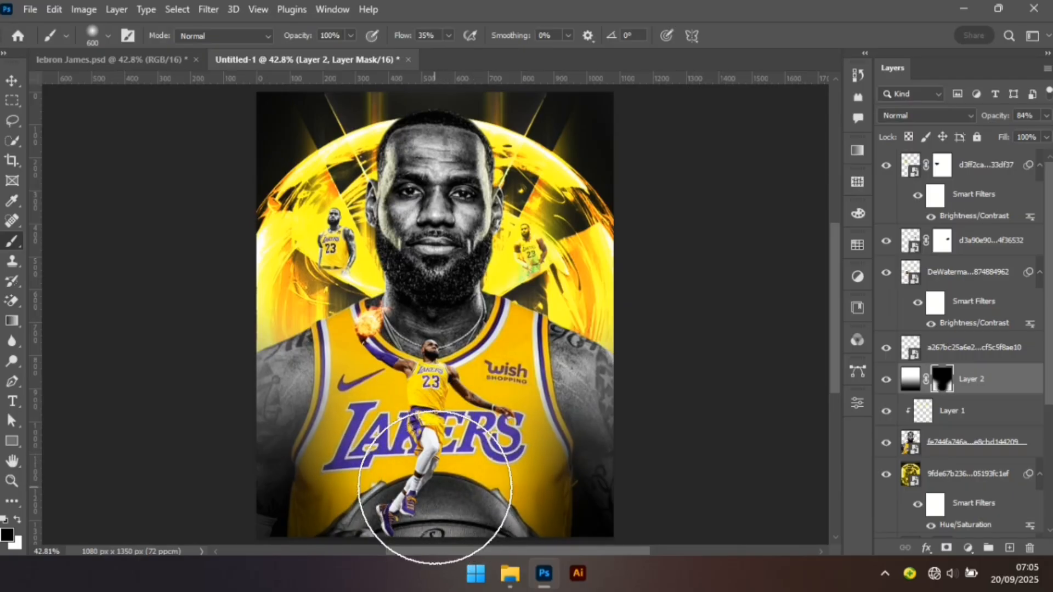
key(bracketleft)
key(bracketleft)
key(bracketleft)
key(bracketleft)
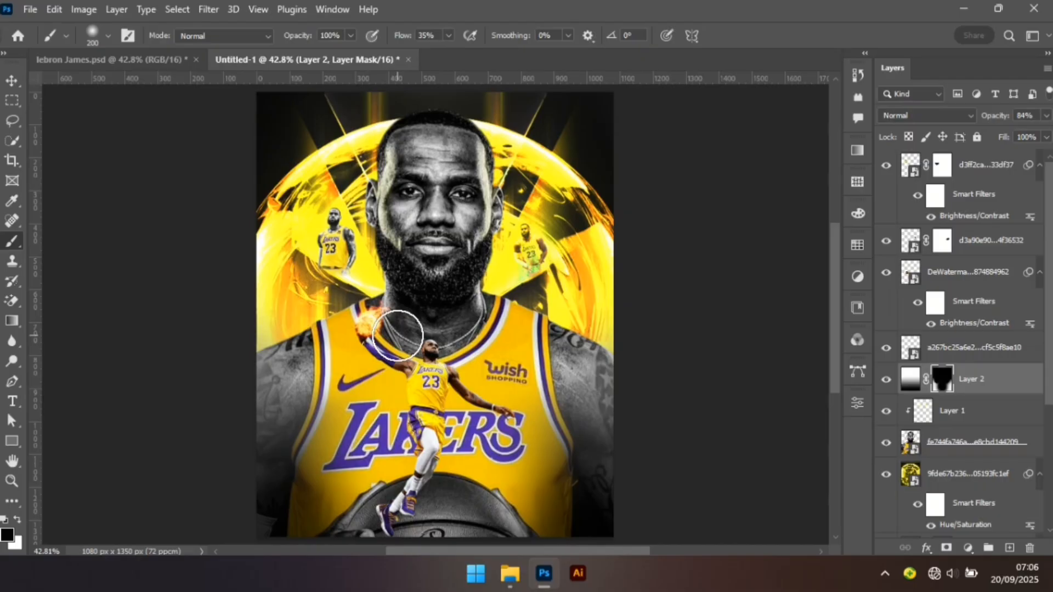
key(v)
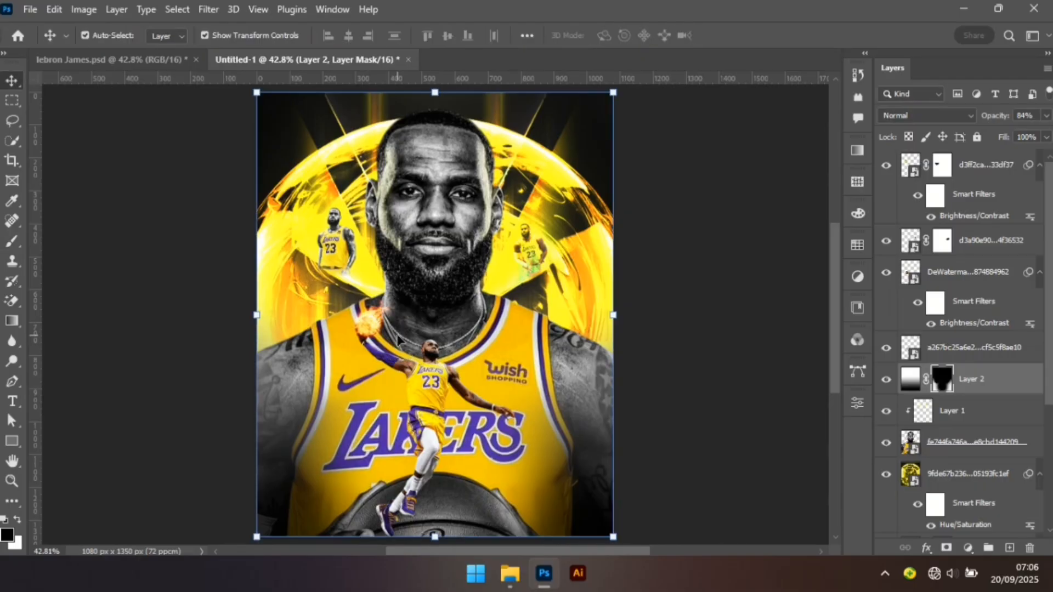
click(722, 277)
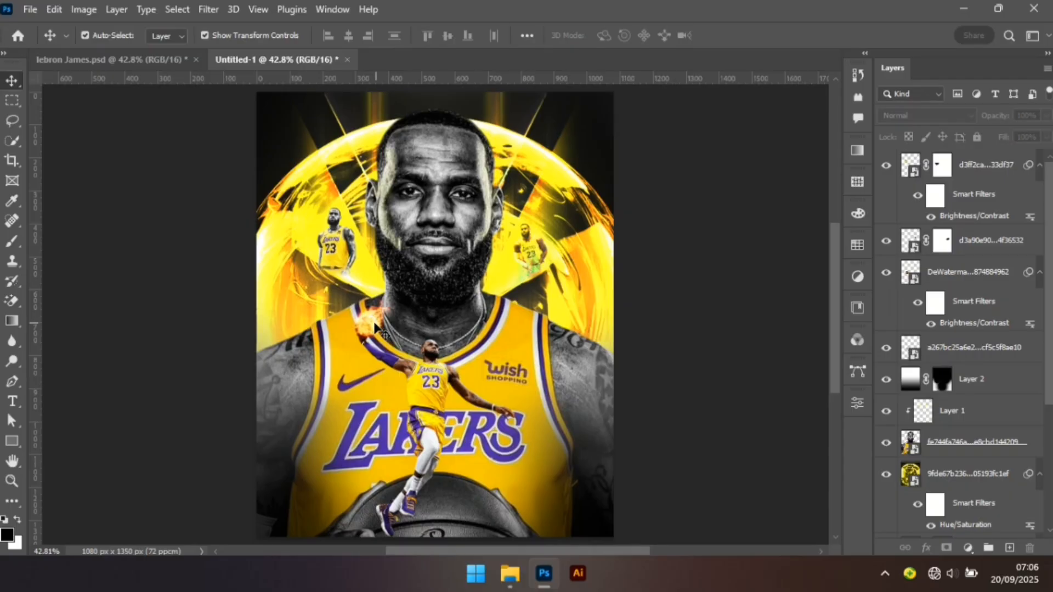
Scale the small player left of the face down to about 91%.
click(325, 258)
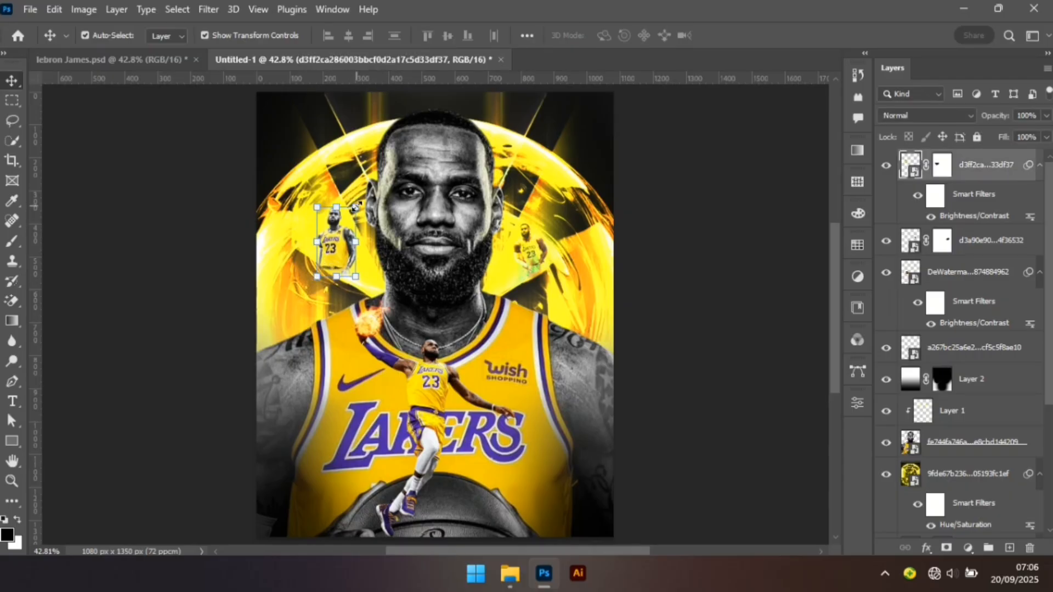
key(ctrl+t)
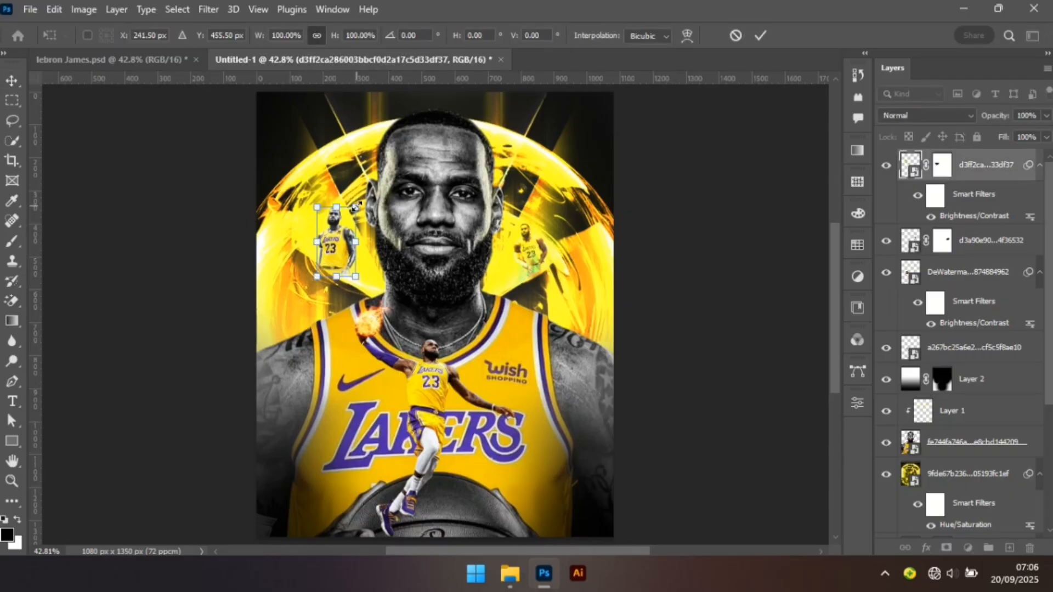
drag(356, 207, 351, 214)
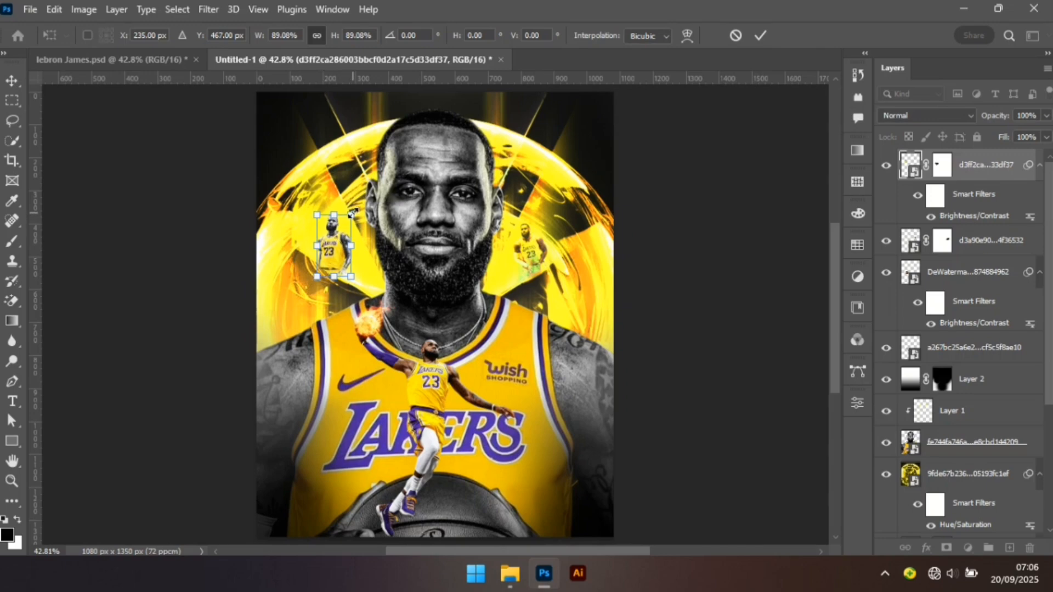
drag(354, 213, 357, 213)
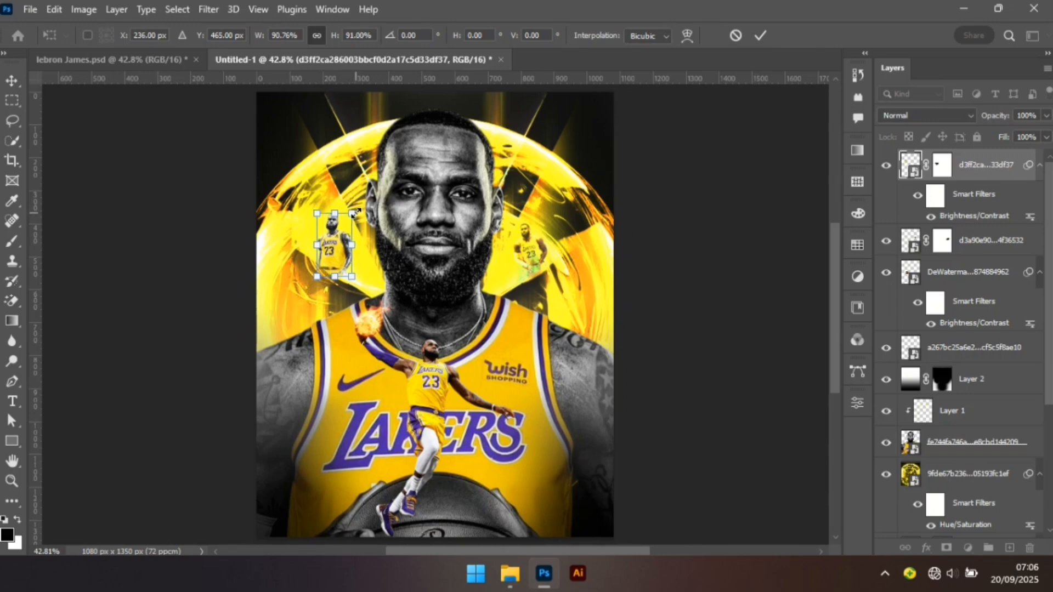
key(Return)
click(702, 357)
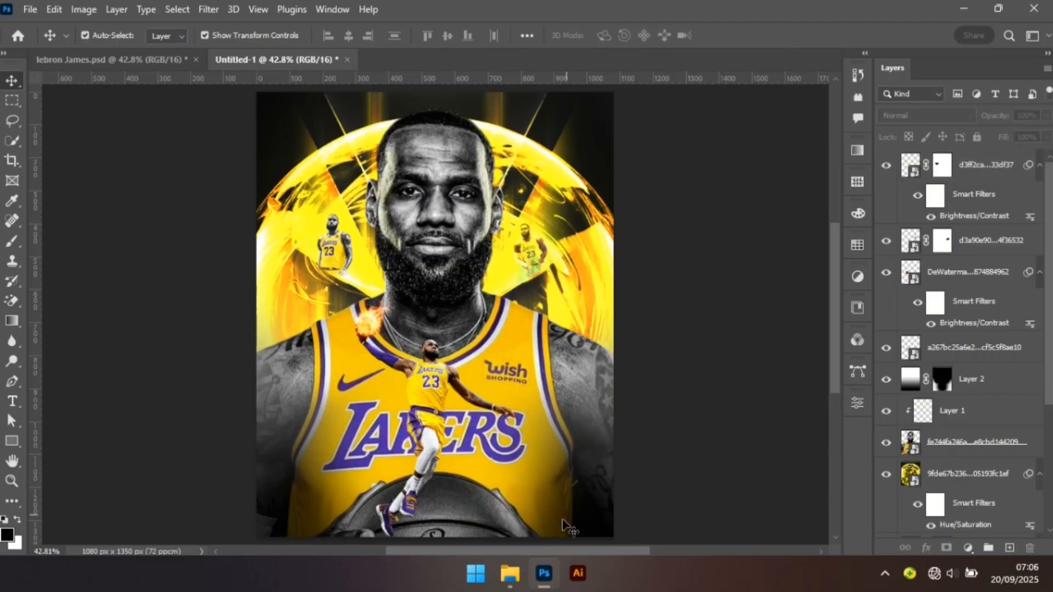
Place the smoke image 82f2b3be8397f1f713dfe08664920f67.jpg from the file folder, enlarge it to the full canvas width, and set its blend mode to Screen.
click(510, 573)
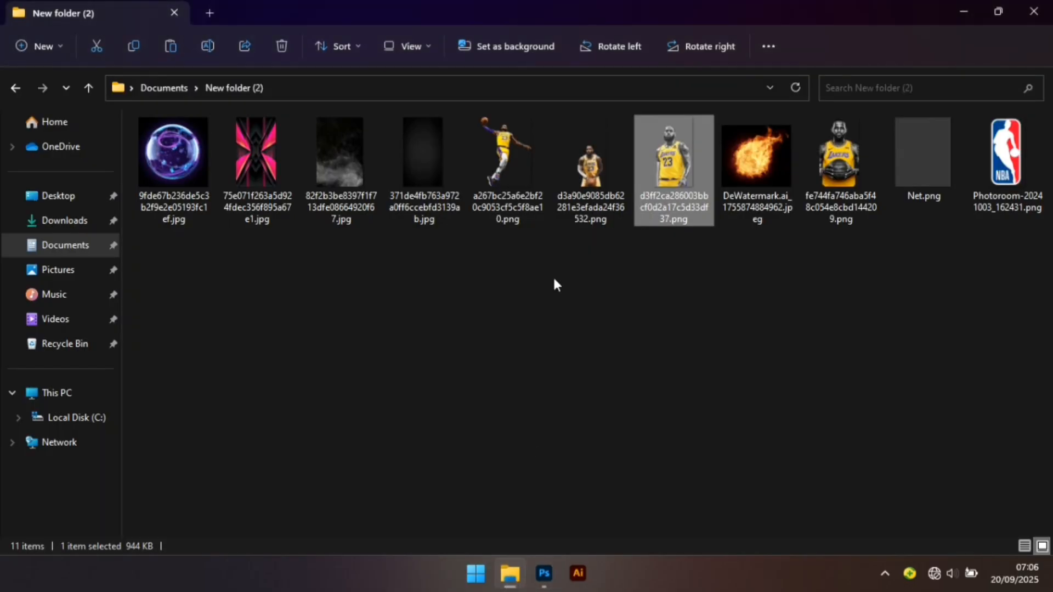
click(344, 166)
drag(325, 140, 455, 362)
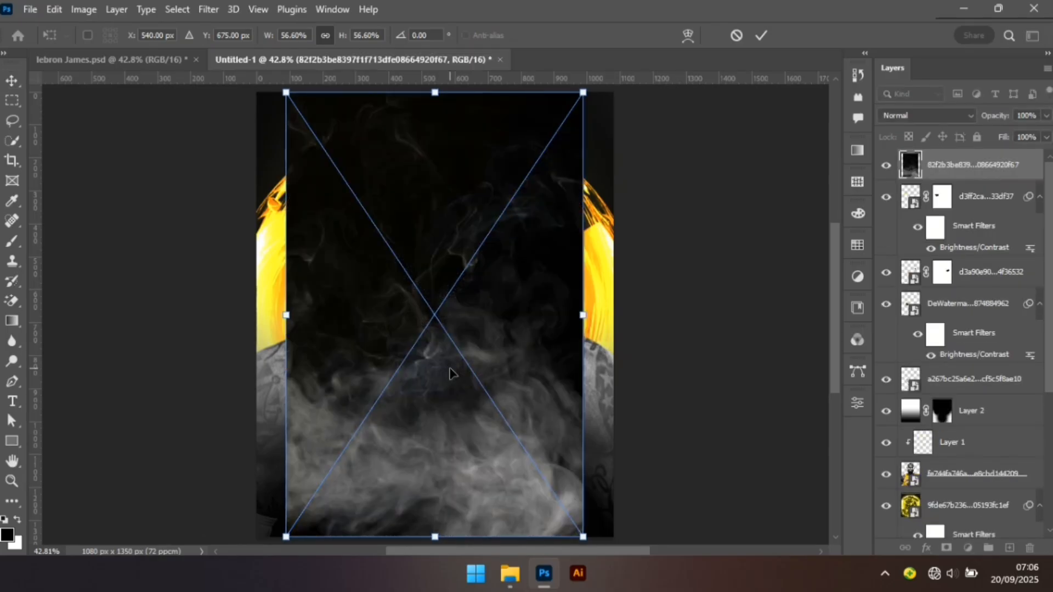
drag(583, 315, 611, 321)
drag(283, 314, 256, 314)
key(Return)
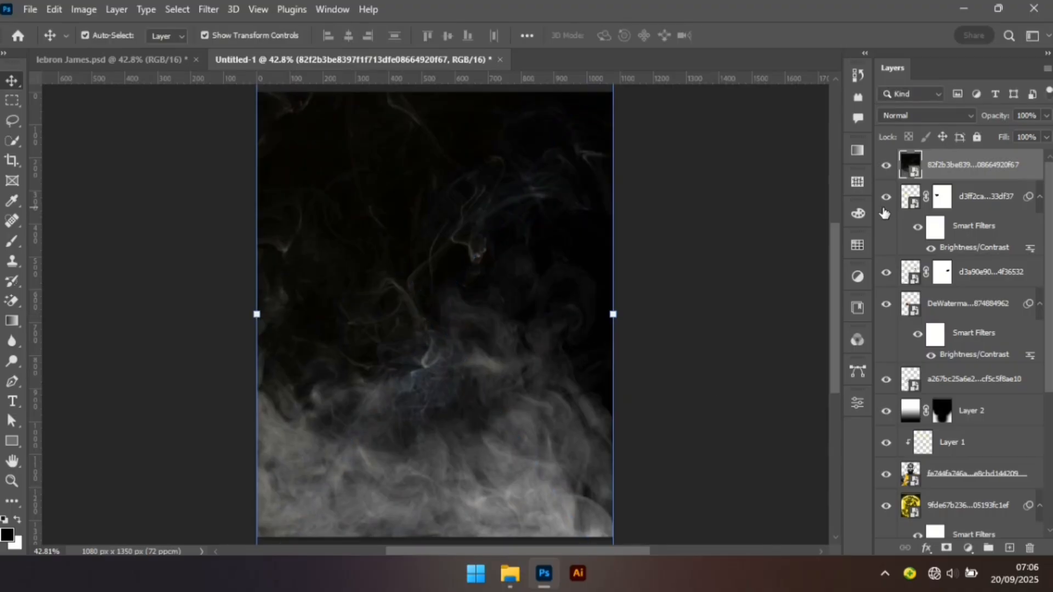
click(953, 111)
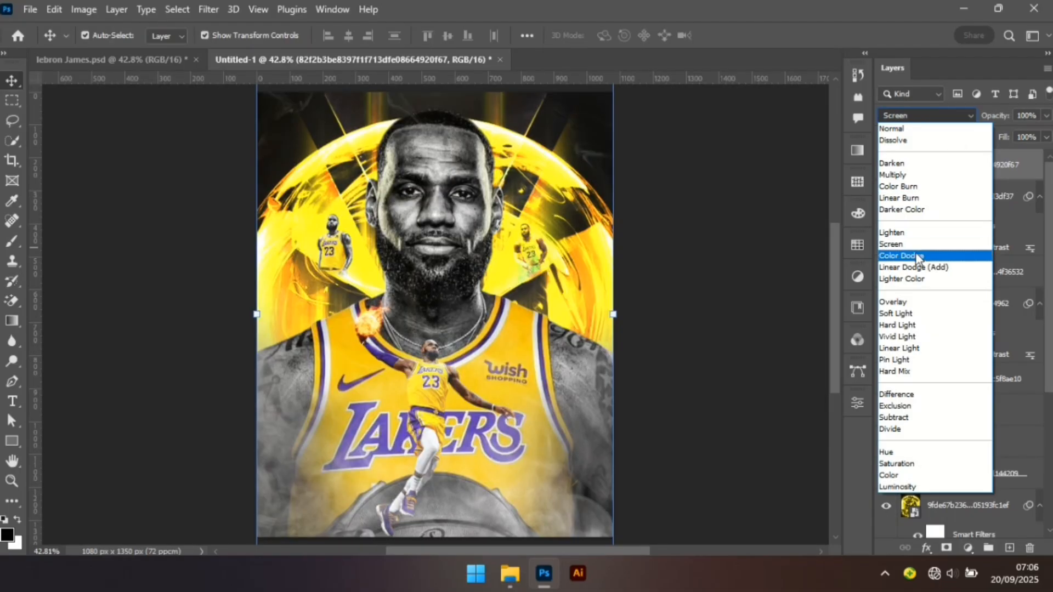
click(915, 247)
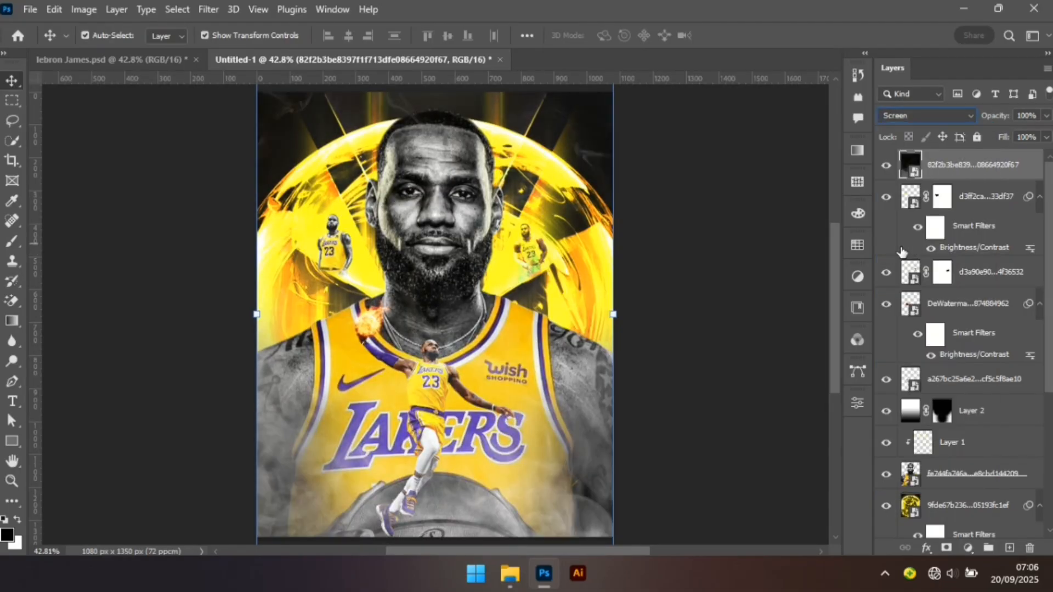
Add a mask to the smoke layer and erase the smoke over the jersey and basketball with 700 px and 500 px black brushes.
click(946, 549)
key(b)
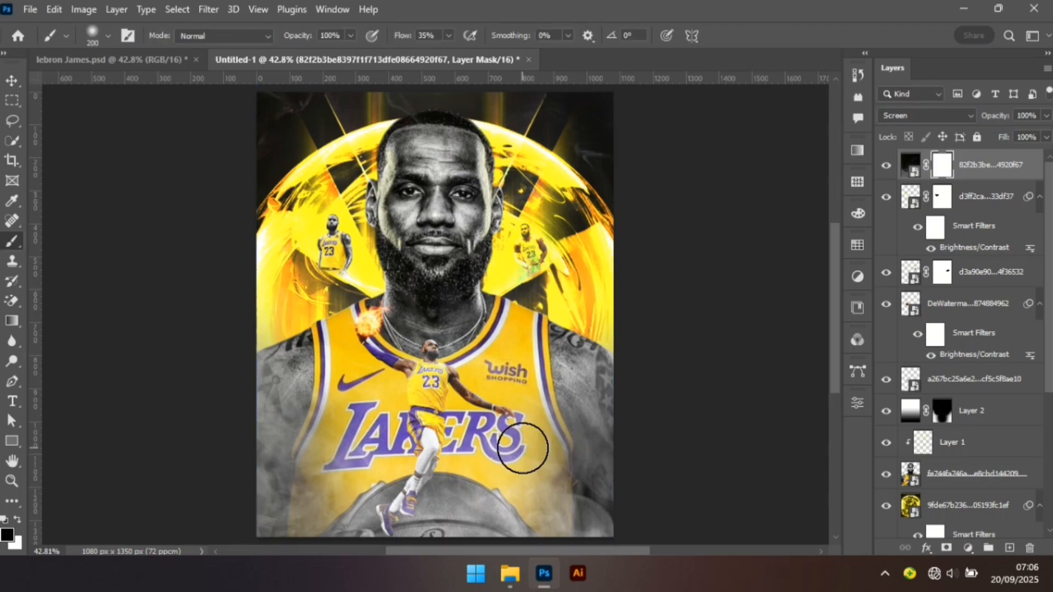
key(bracketright)
key(bracketright)
key(bracketright)
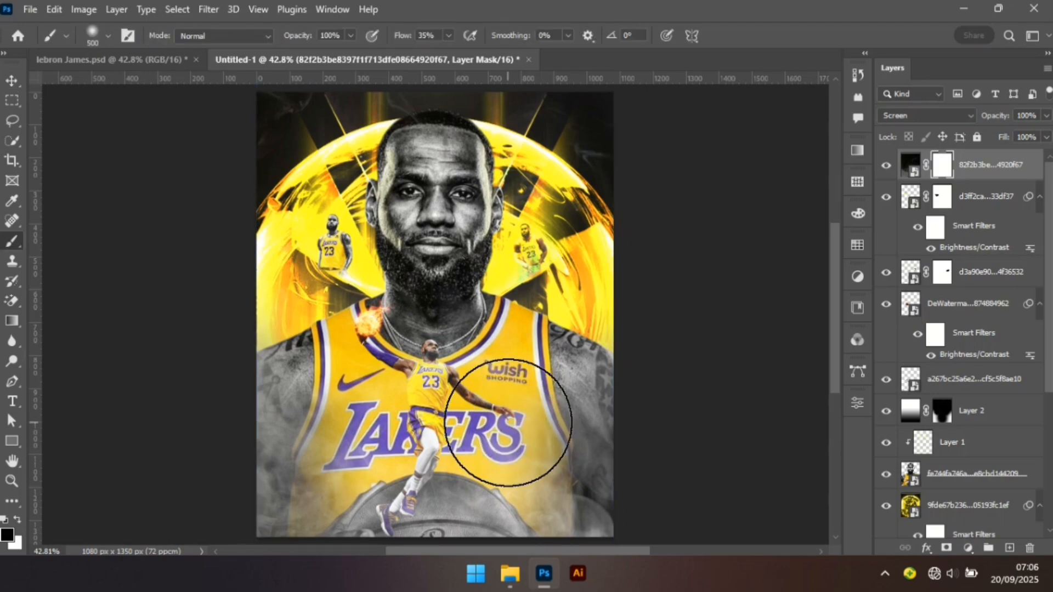
key(bracketright)
key(bracketright)
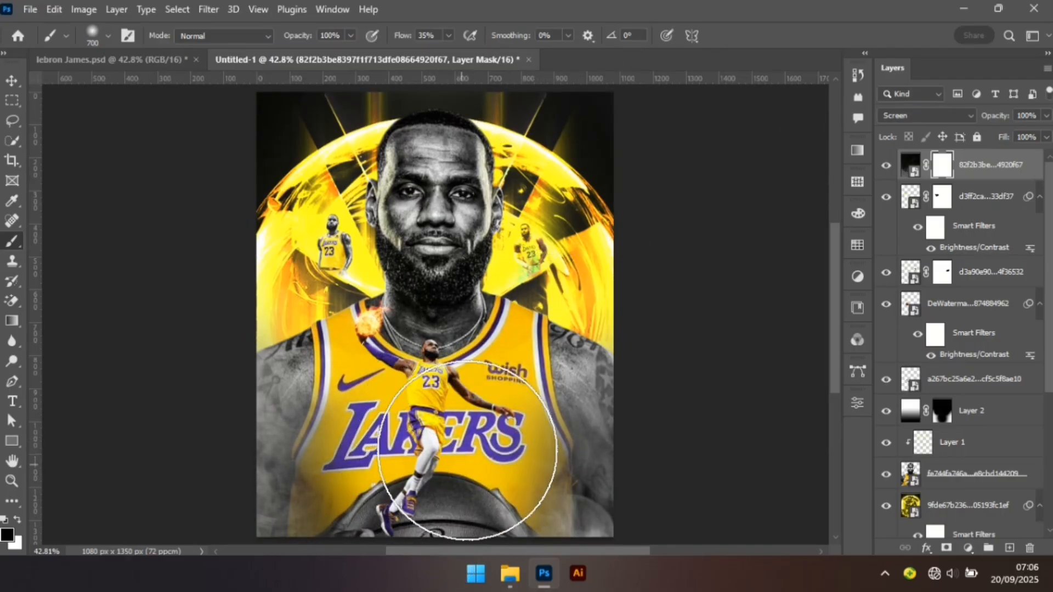
mouse_move(467, 450)
mouse_down()
mouse_move(450, 509)
mouse_move(449, 469)
mouse_move(424, 506)
mouse_move(429, 475)
mouse_move(400, 522)
mouse_up()
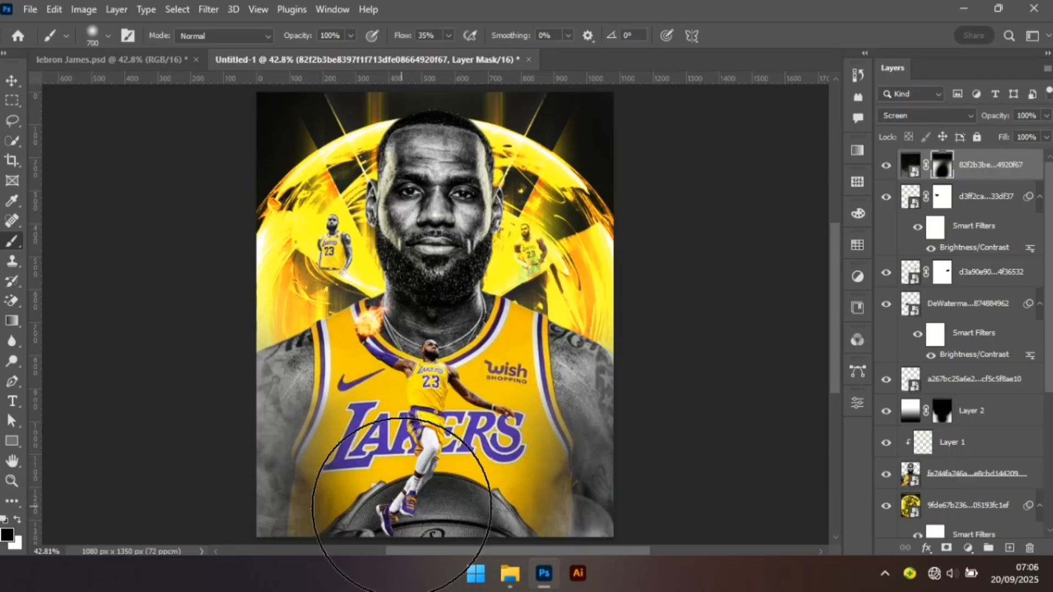
key(bracketleft)
key(bracketleft)
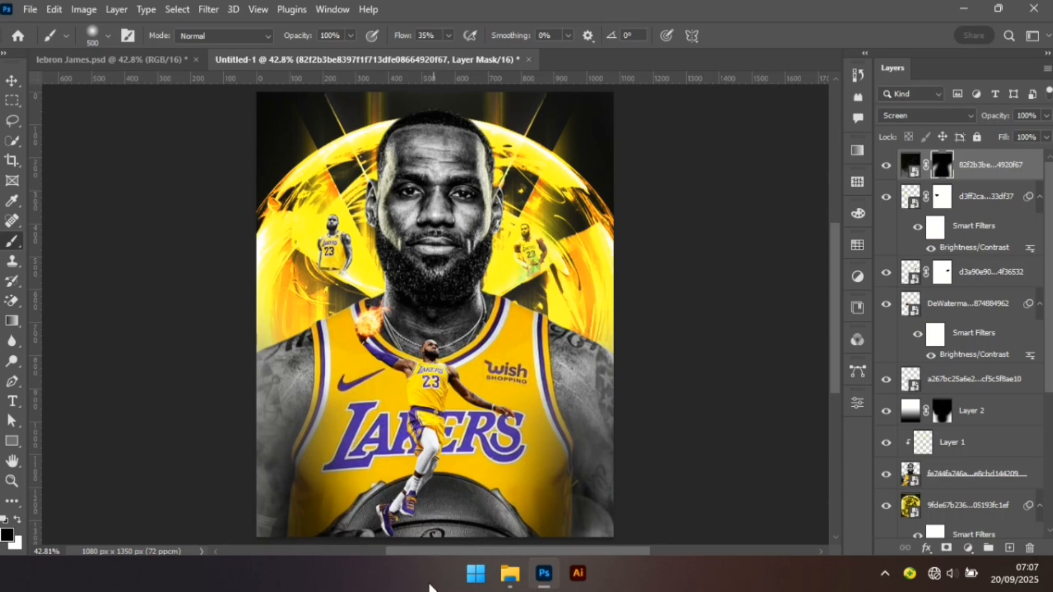
key(v)
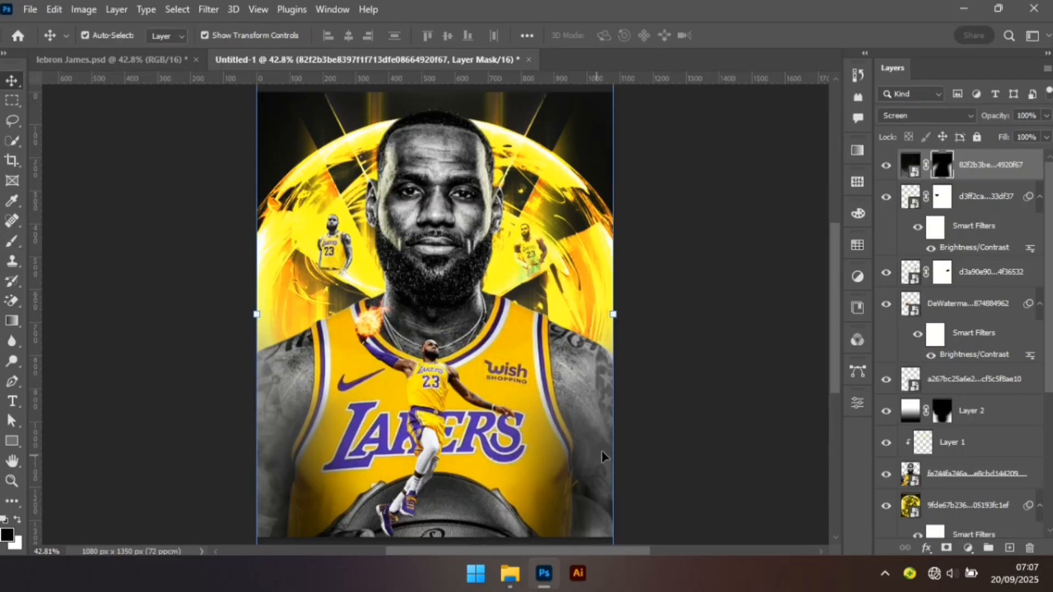
click(614, 493)
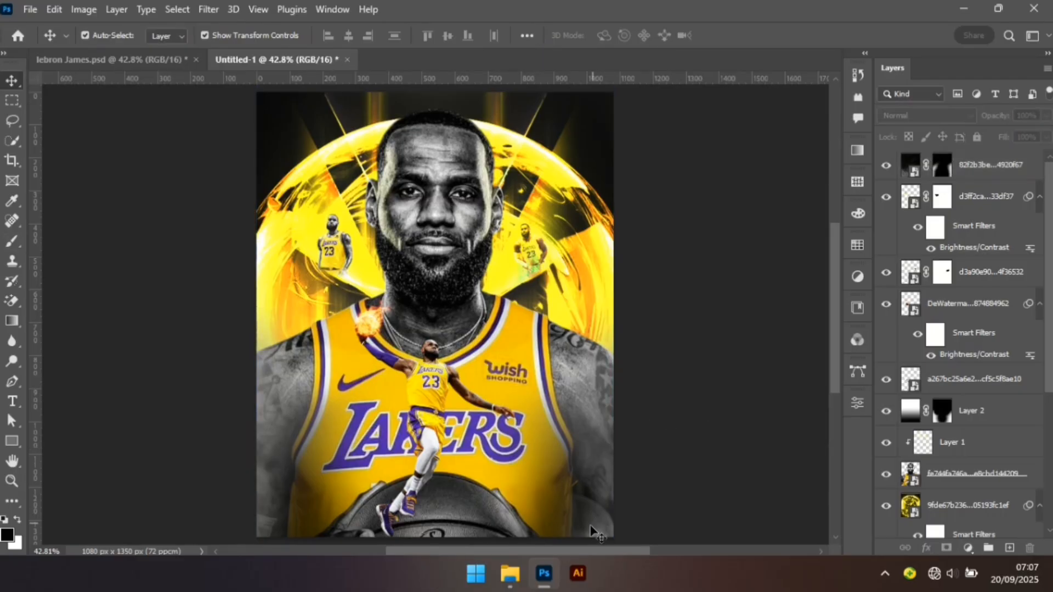
Place the NBA logo Photoroom-20241003_162431.png from the file folder and scale it to about 4% in the poster's upper-right corner.
mouse_move(546, 580)
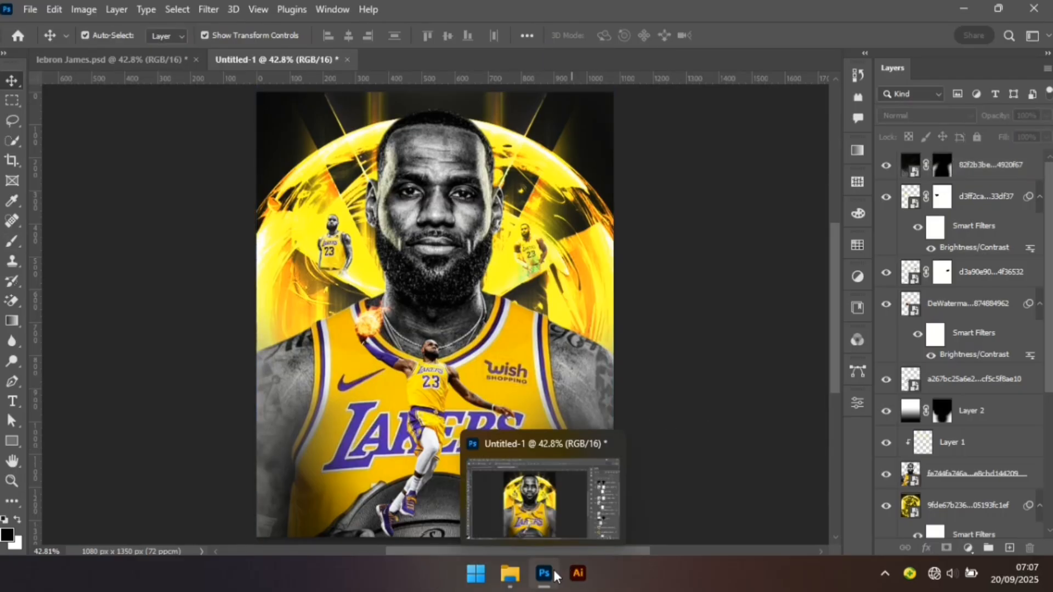
click(510, 573)
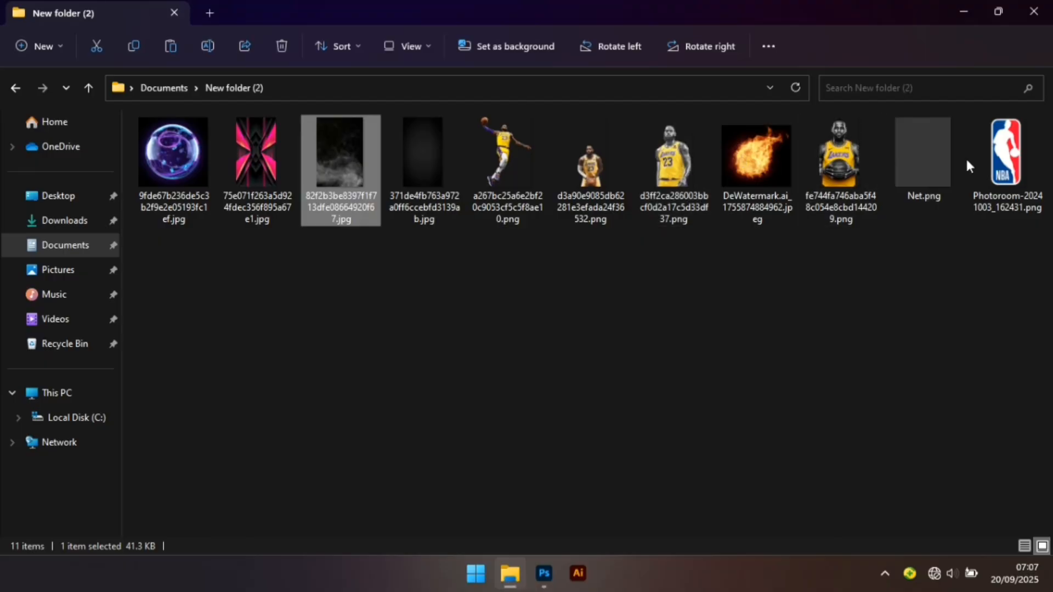
click(1010, 142)
drag(1013, 135, 518, 283)
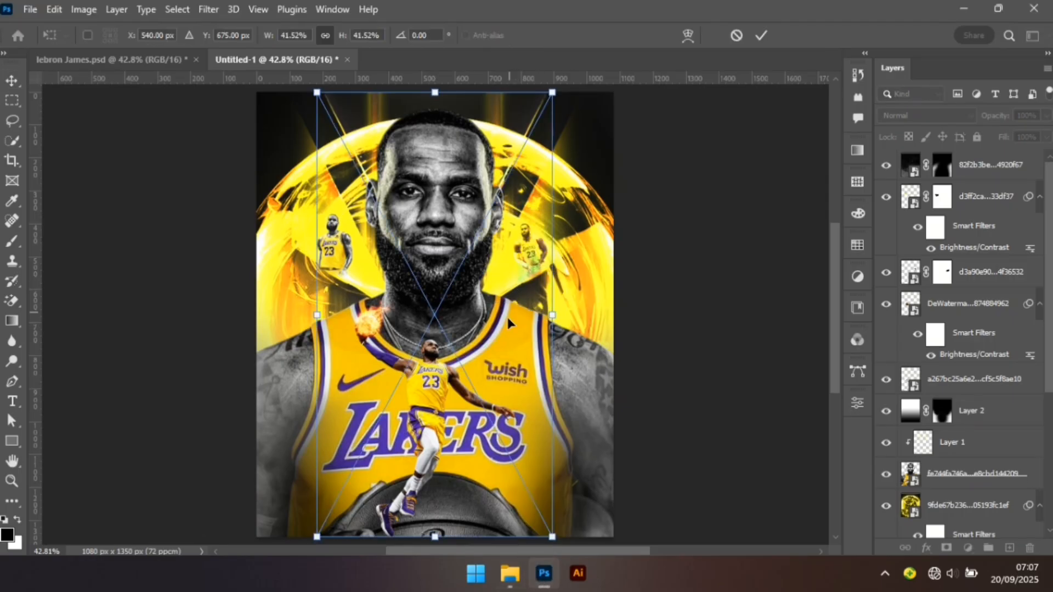
drag(313, 319, 585, 169)
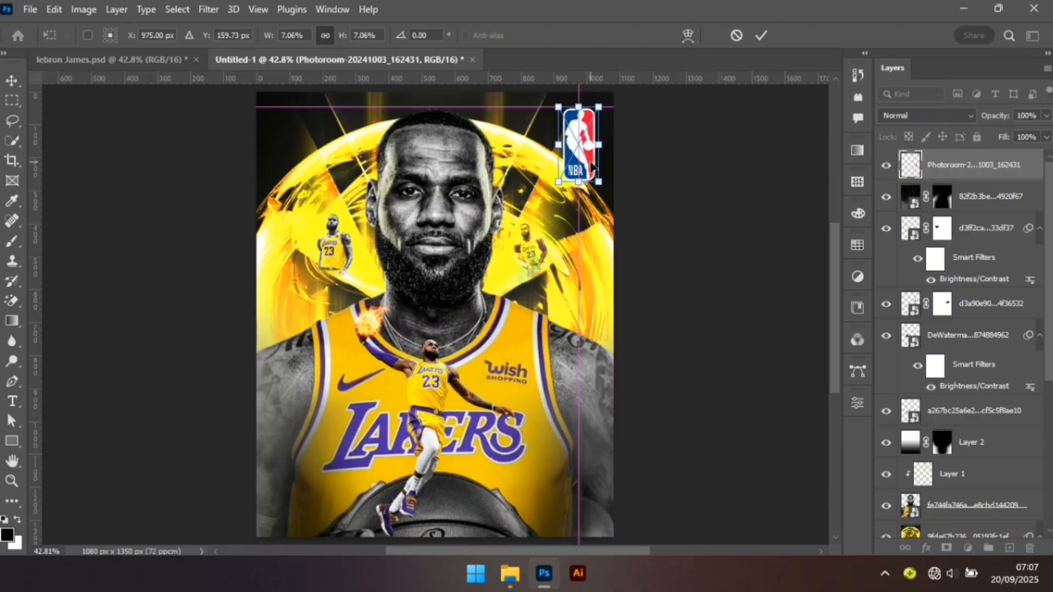
drag(580, 104, 581, 140)
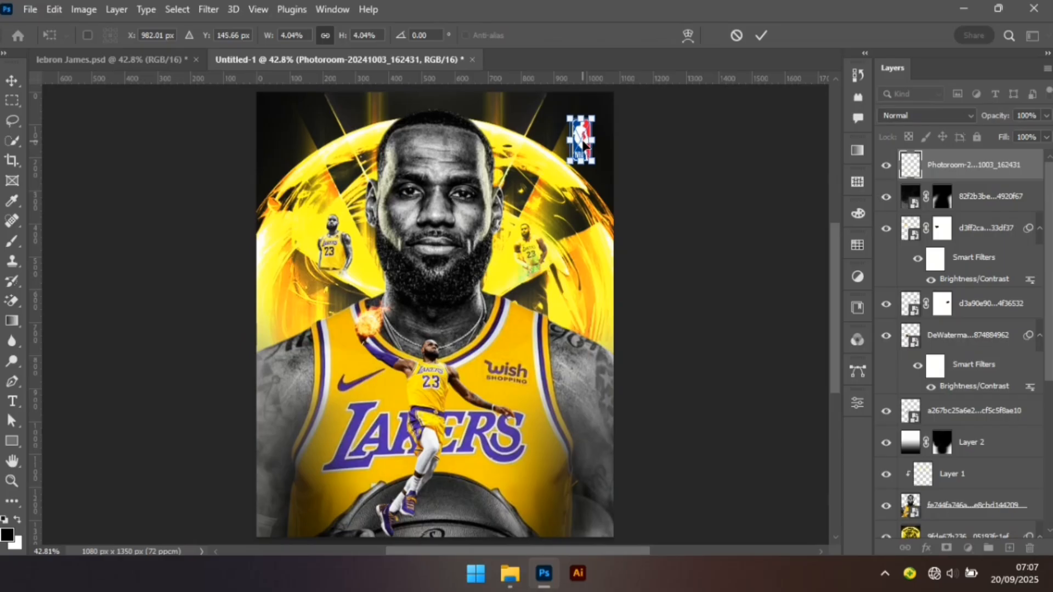
key(Return)
click(210, 395)
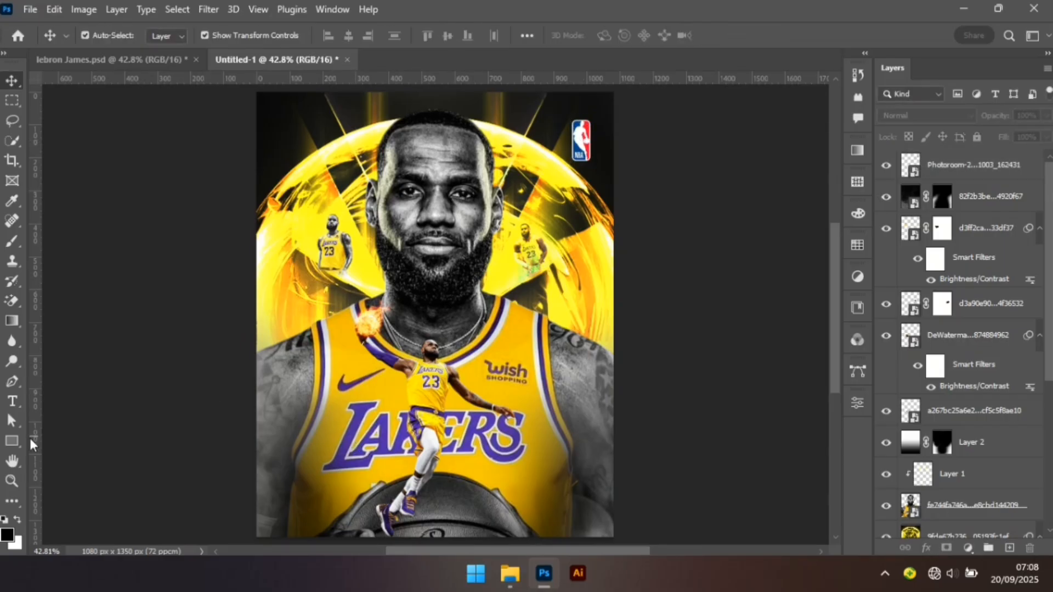
Add the horizontal text "James" in Agustina-Signature at 70 pt over the poster's lower-right area.
click(17, 407)
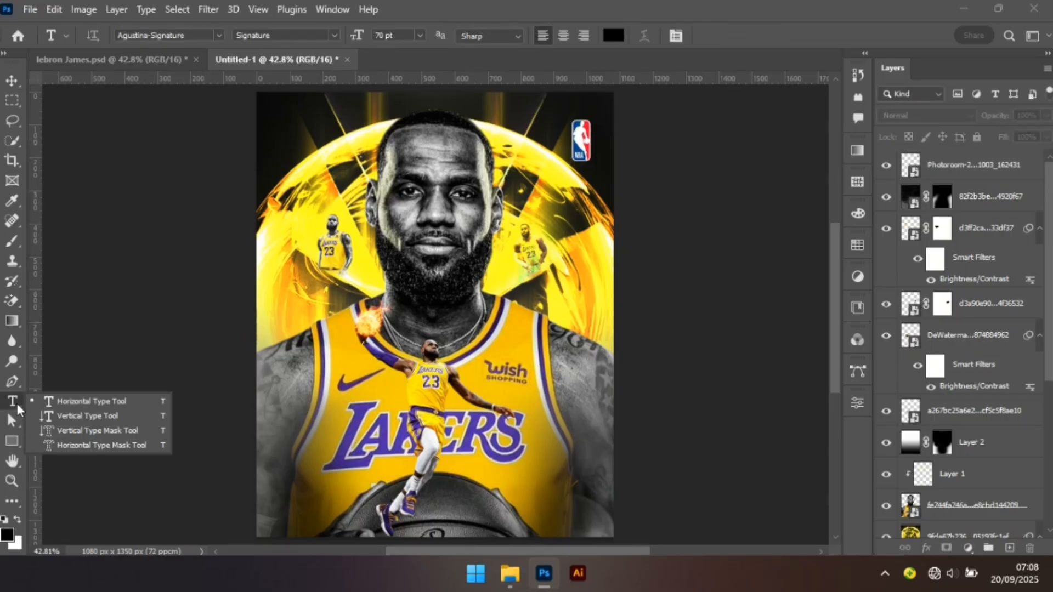
click(66, 403)
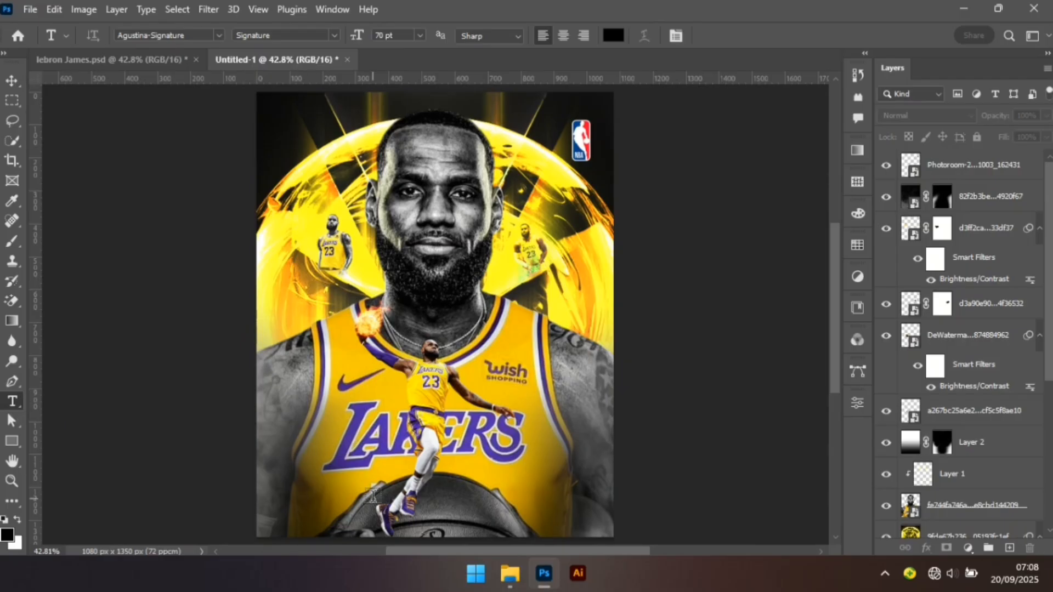
click(533, 493)
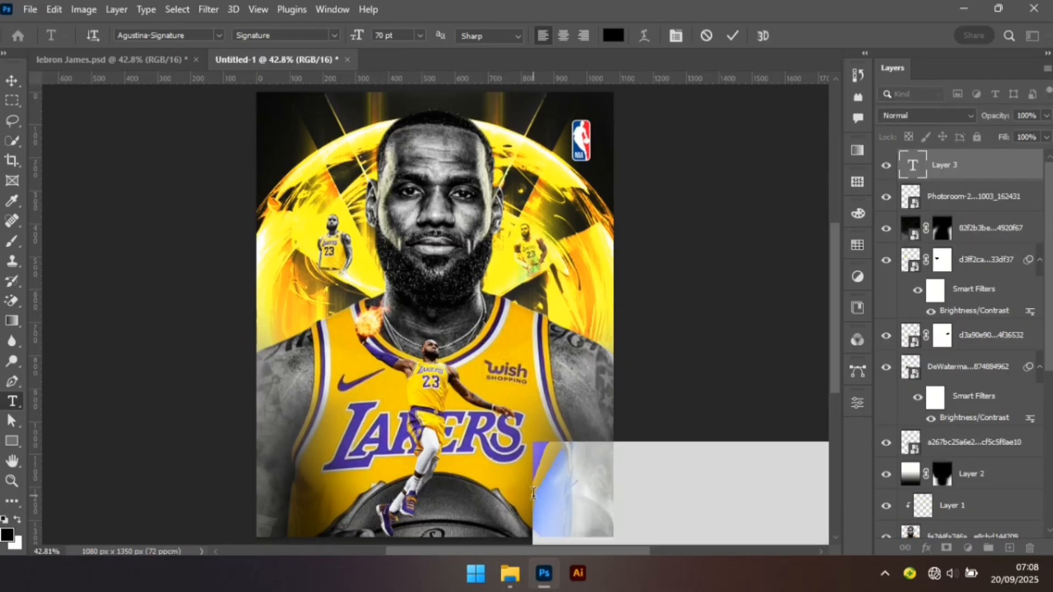
key(BackSpace)
text(O)
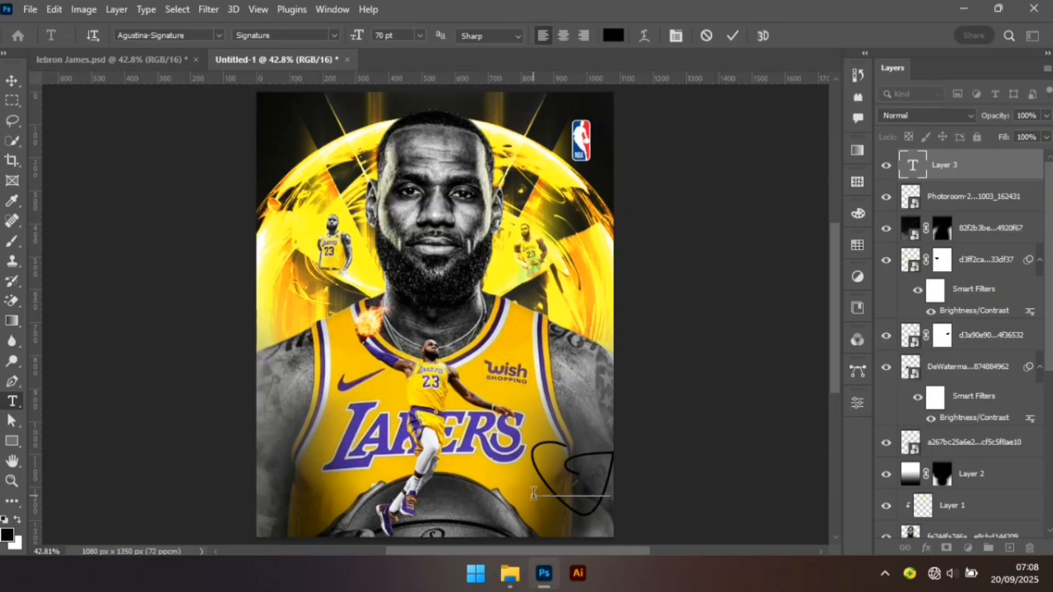
text(ame)
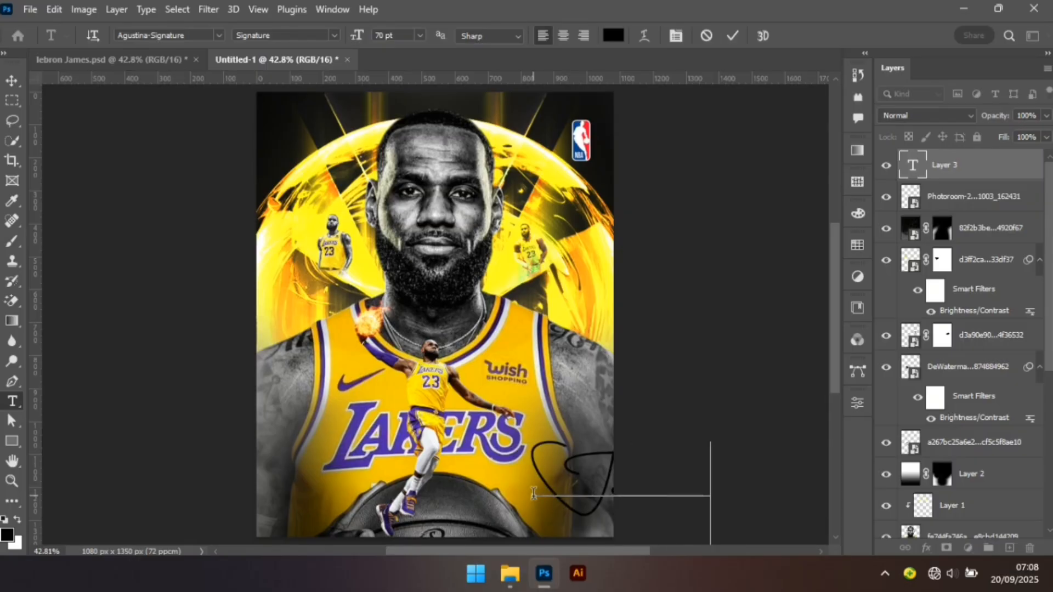
text(s)
key(BackSpace)
Colour the whole "James" text white (#ffffff), sampled from the NBA logo, and finish the text edit.
key(ctrl+a)
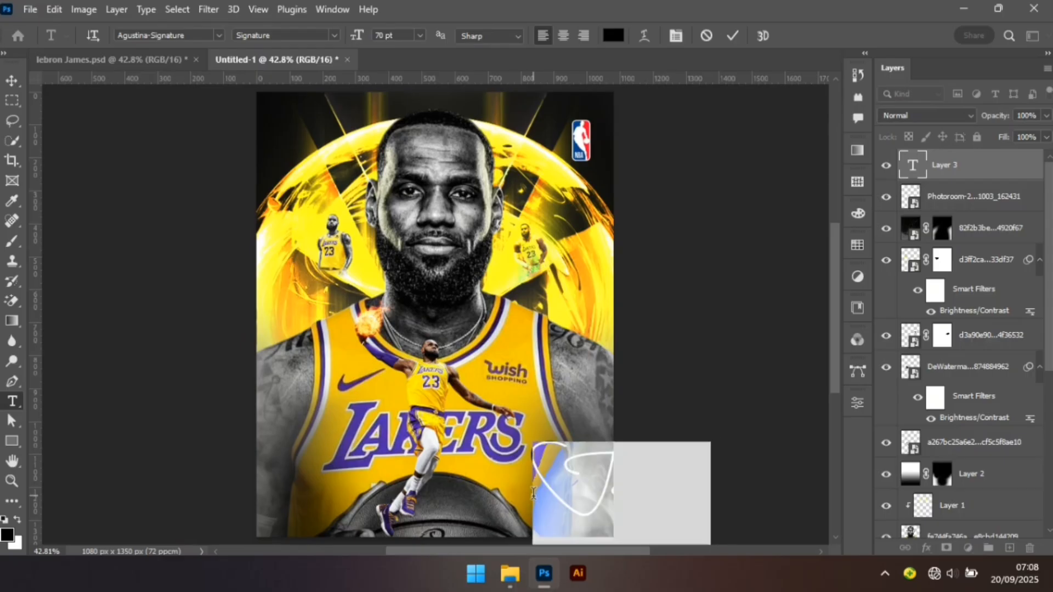
click(613, 37)
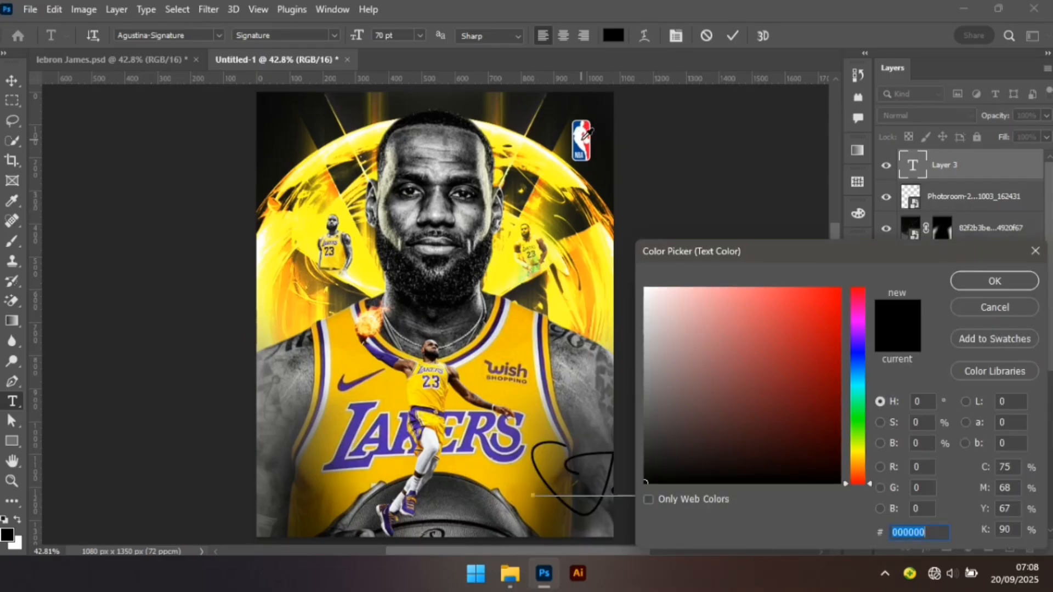
click(582, 139)
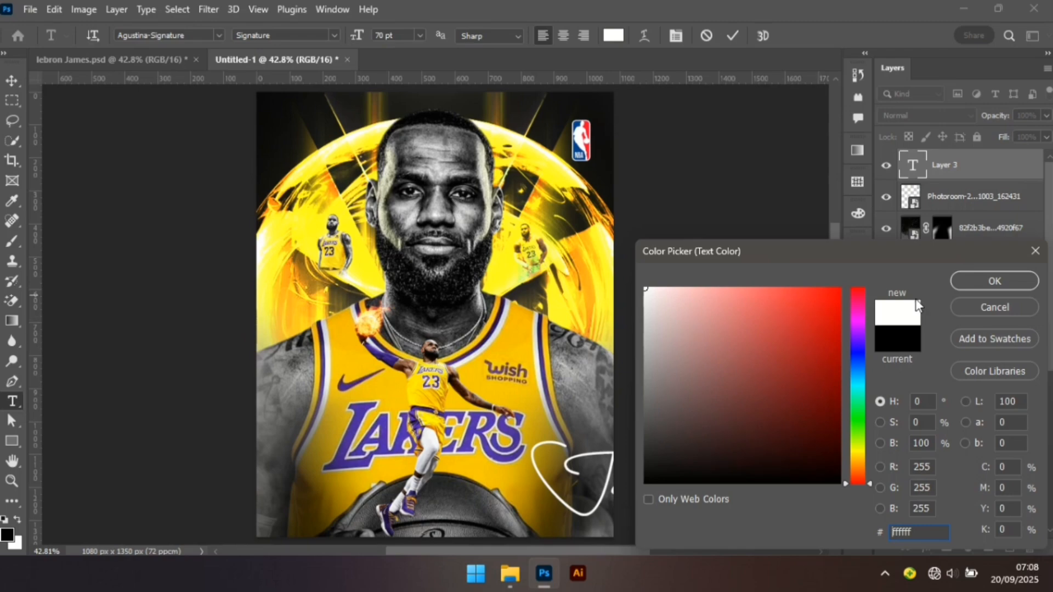
click(979, 288)
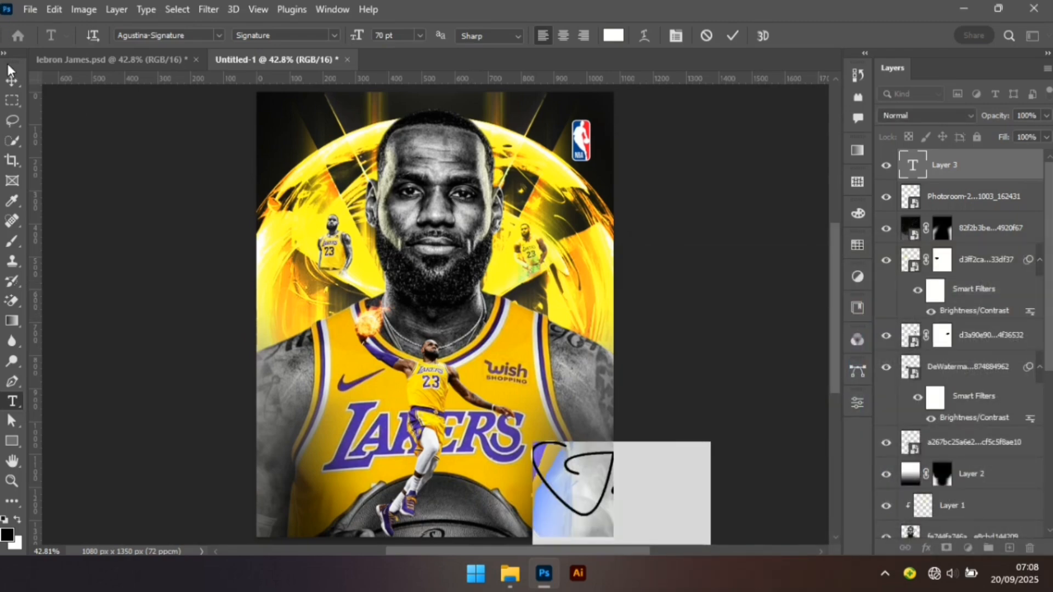
click(11, 86)
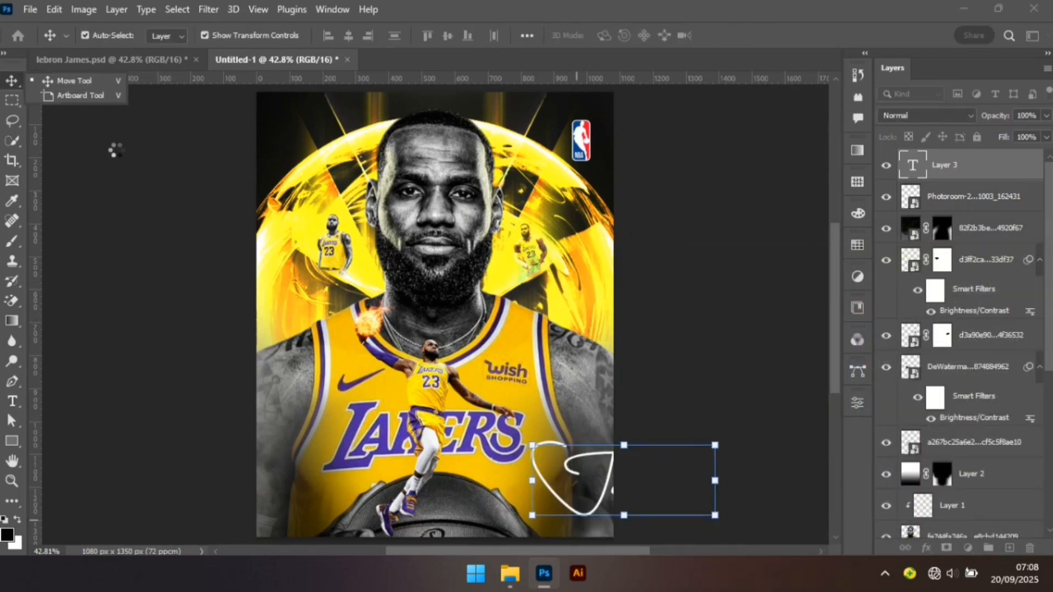
click(724, 297)
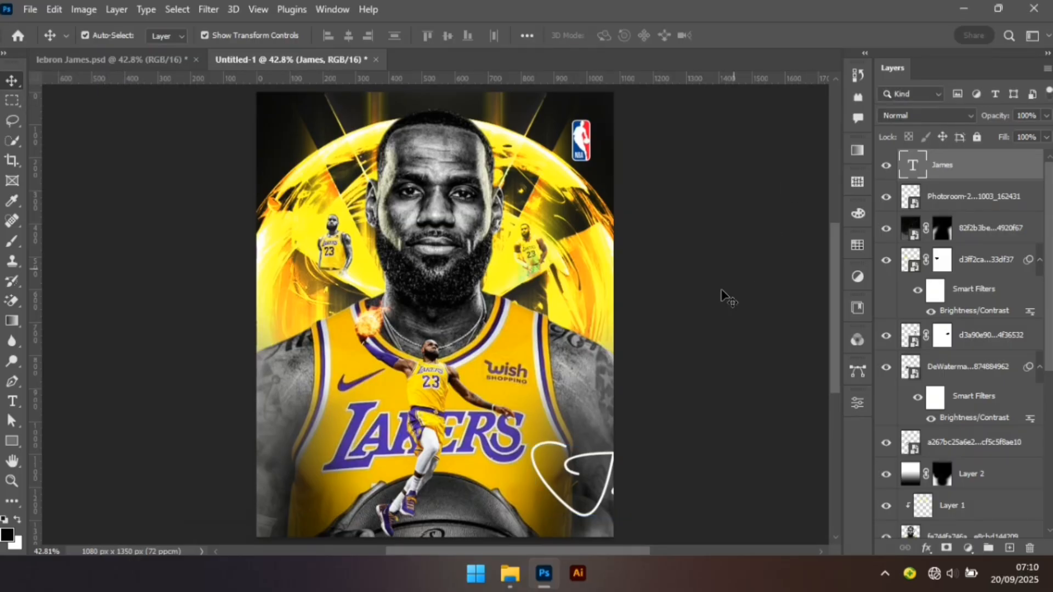
Scale the "James" signature to about 40% and position it to the right of the basketball near the poster's lower-right corner.
click(606, 502)
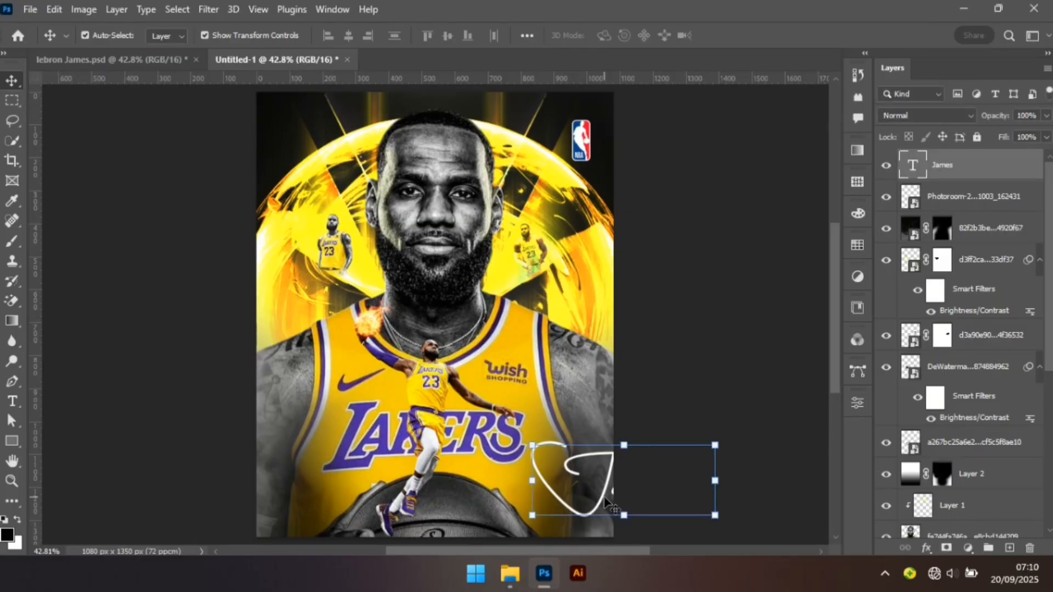
drag(467, 463, 450, 450)
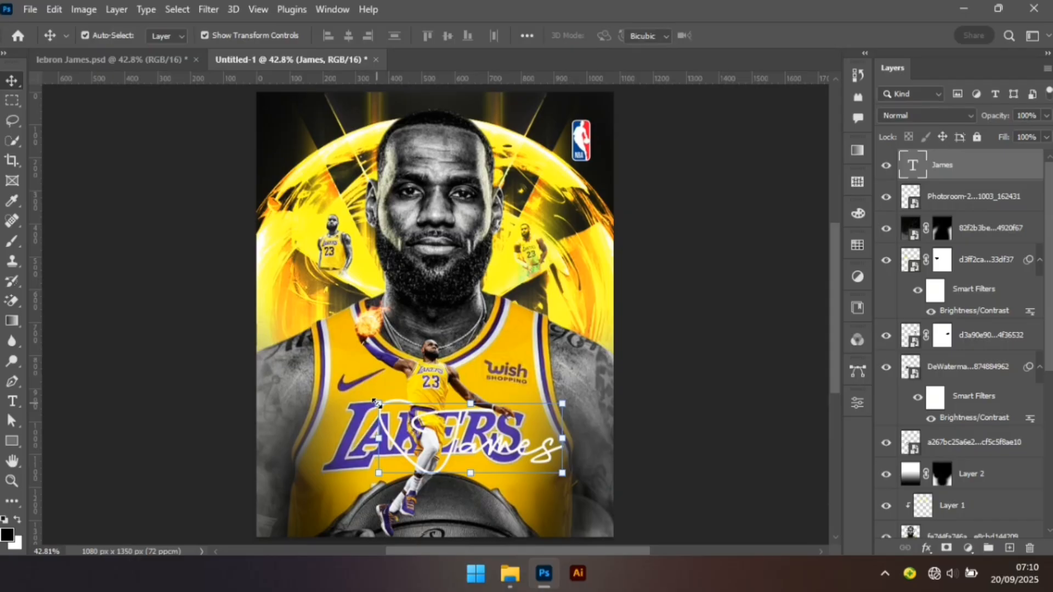
click(377, 404)
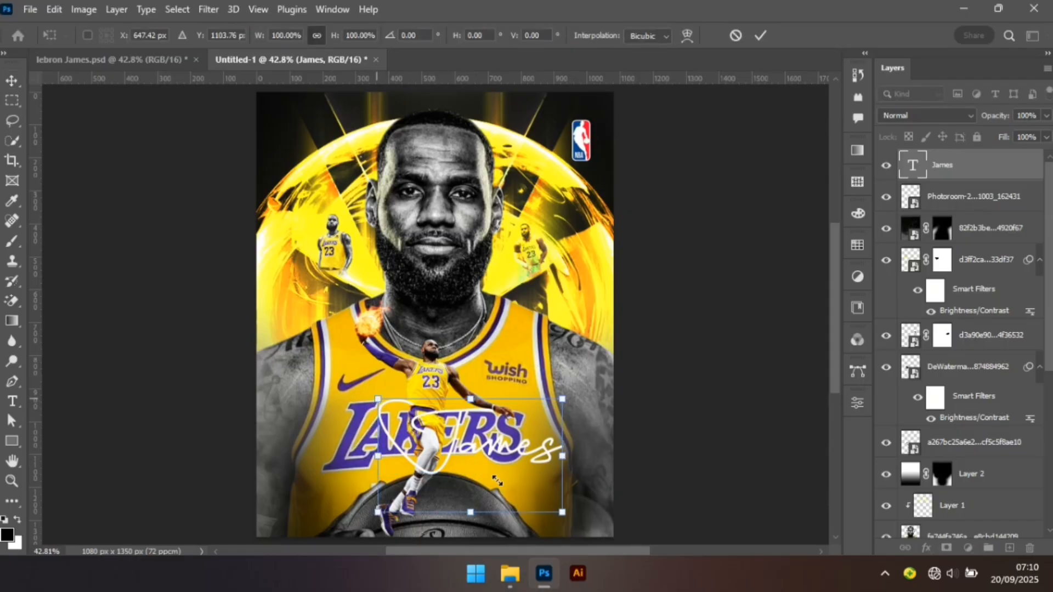
drag(498, 481, 563, 492)
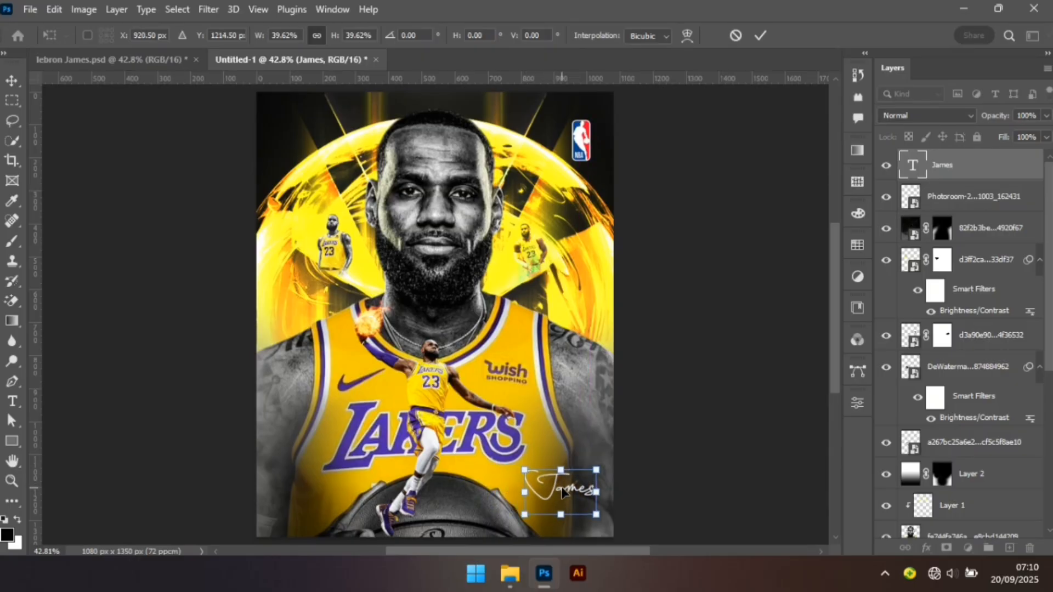
key(Return)
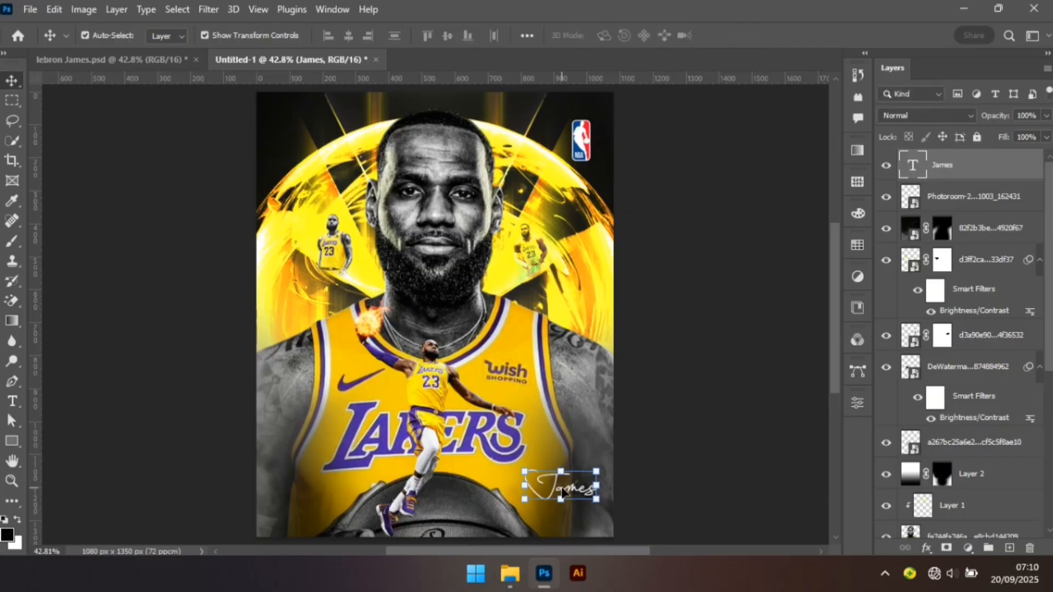
Add an Outer Glow to the "James" text, reset to defaults, with a pale yellow colour, 48% opacity and 10 px size.
click(930, 549)
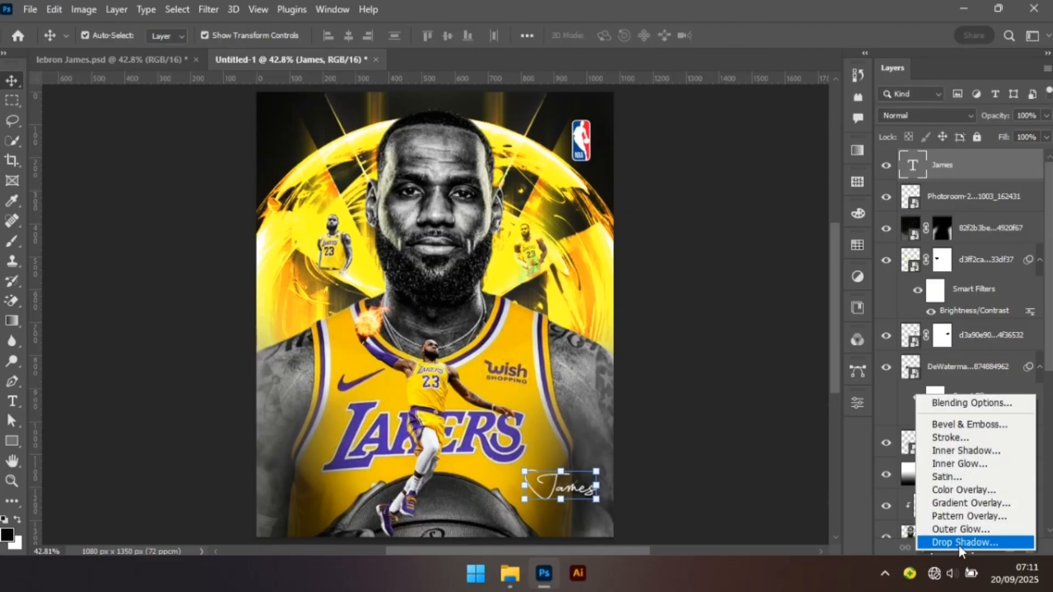
click(969, 529)
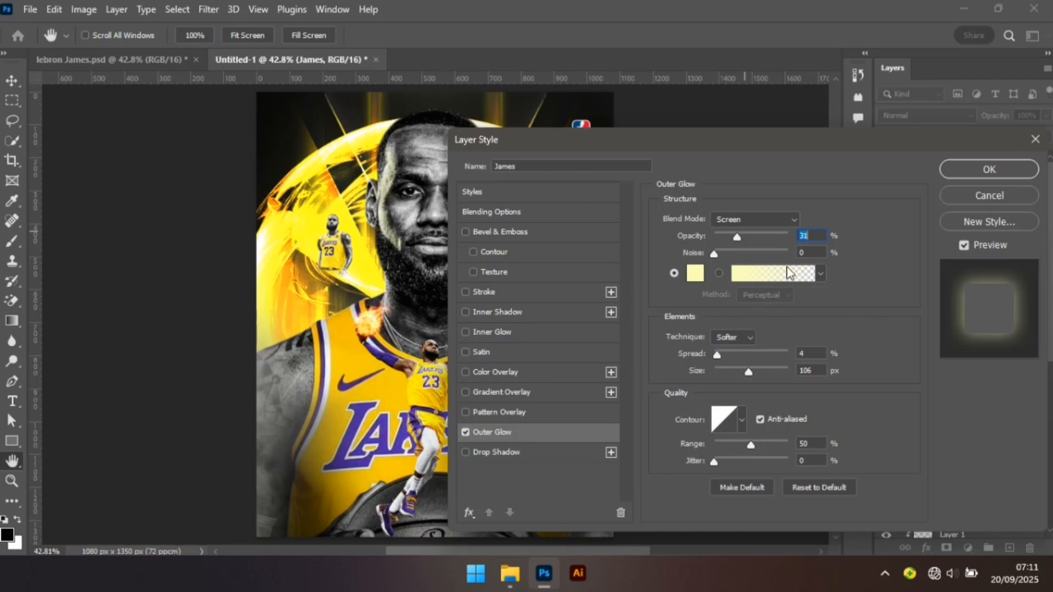
click(801, 487)
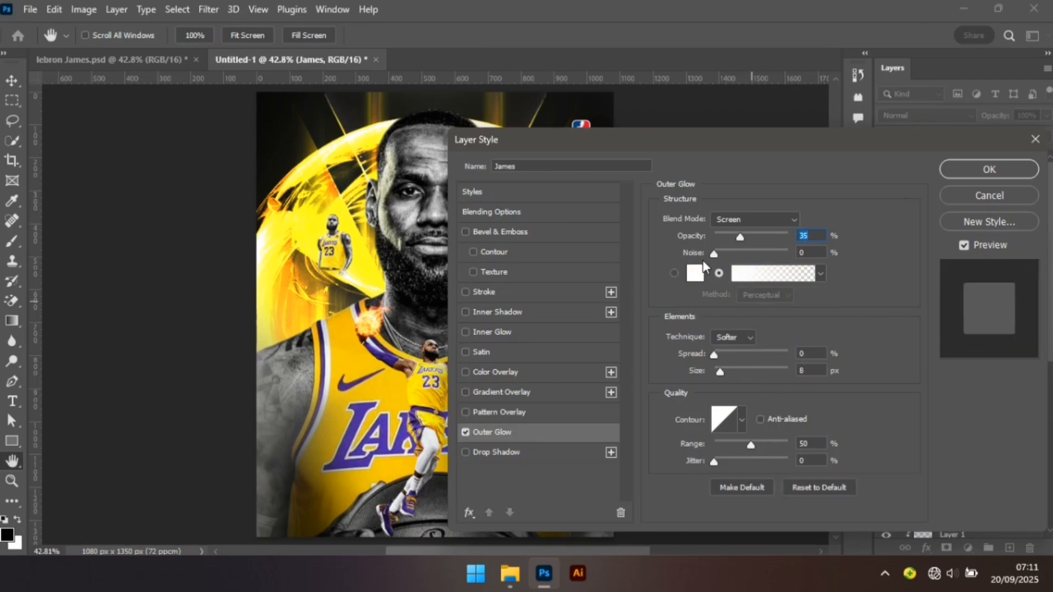
click(696, 272)
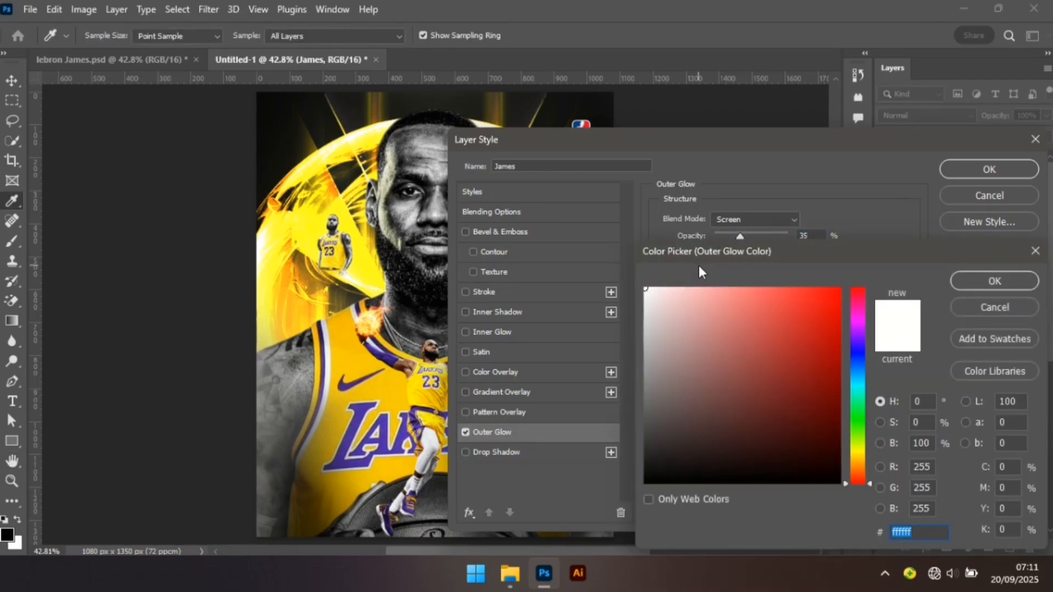
text(fff5c)
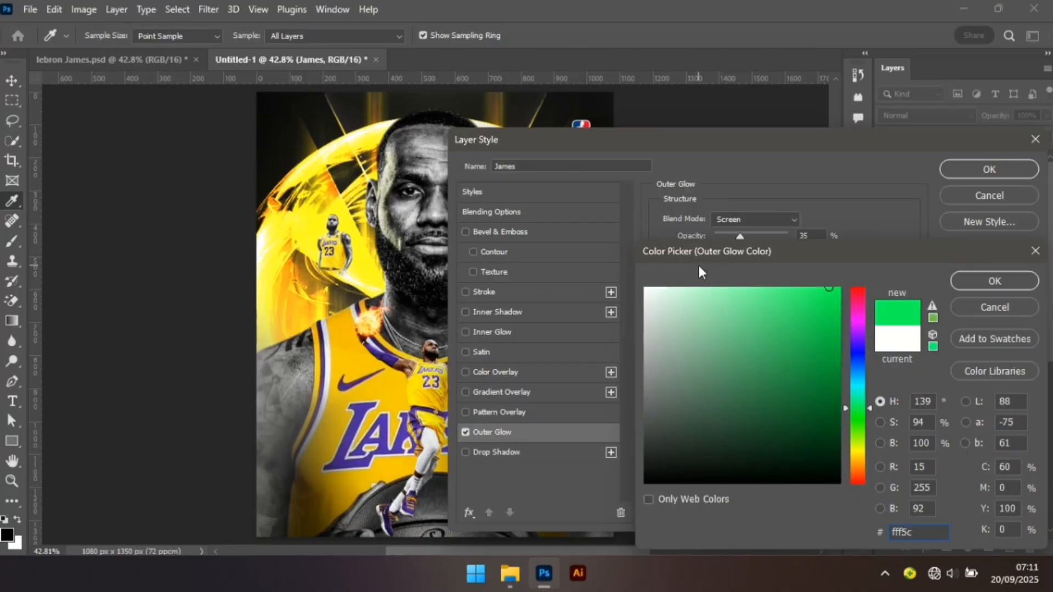
text(c)
key(Return)
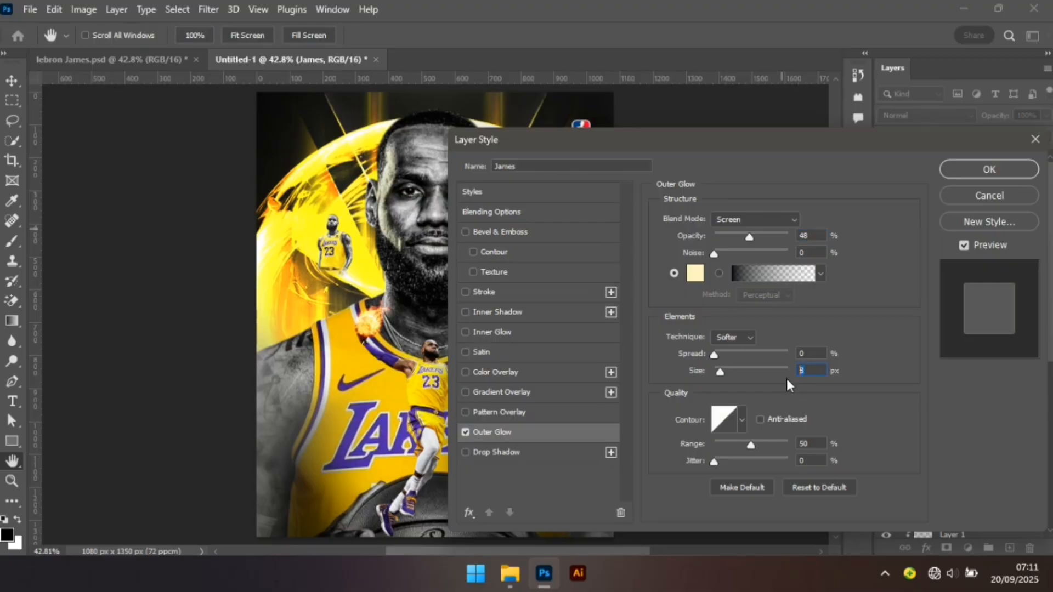
text(10)
key(Return)
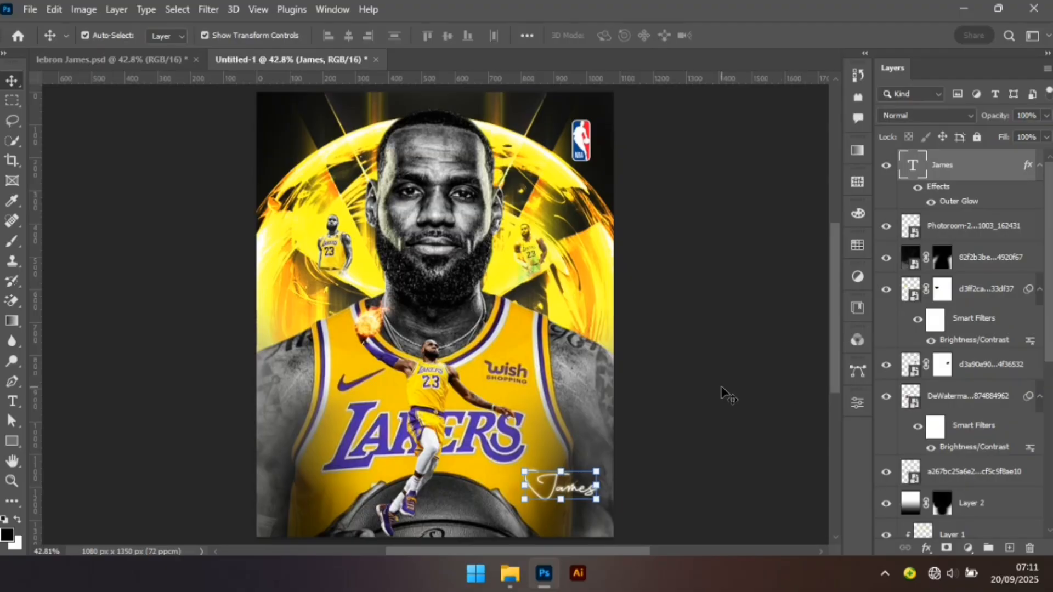
click(721, 393)
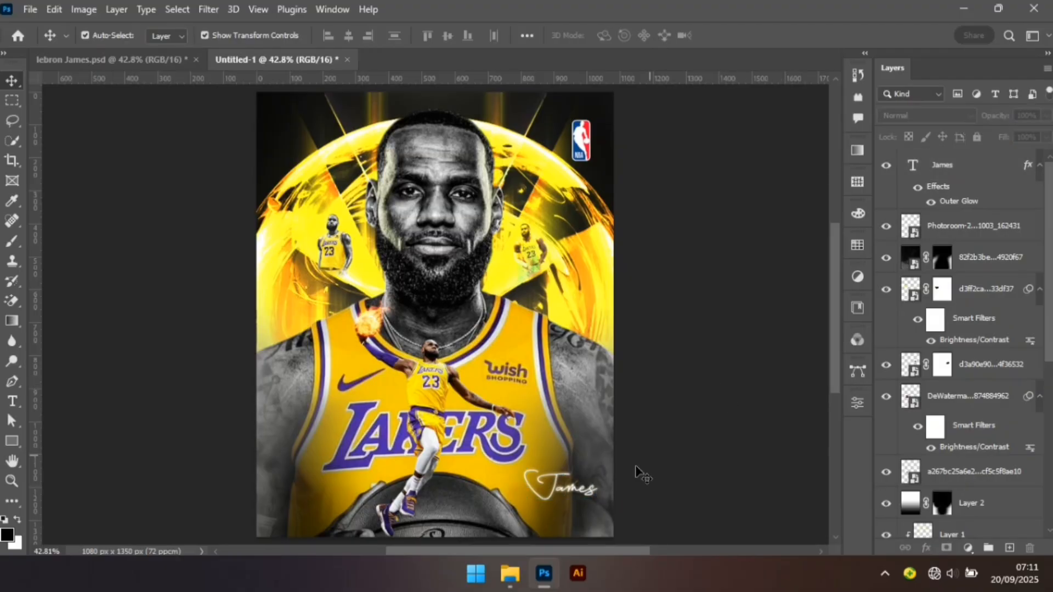
Duplicate the "James" signature directly above the original and replace the copy's text with "Lebron".
click(577, 496)
key(ctrl+j)
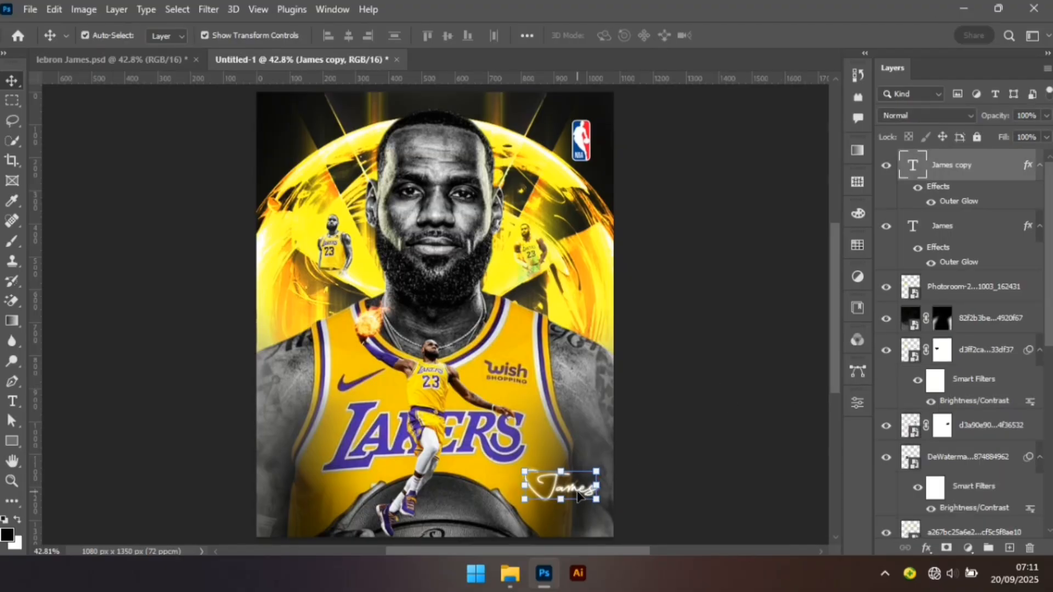
drag(577, 496, 579, 464)
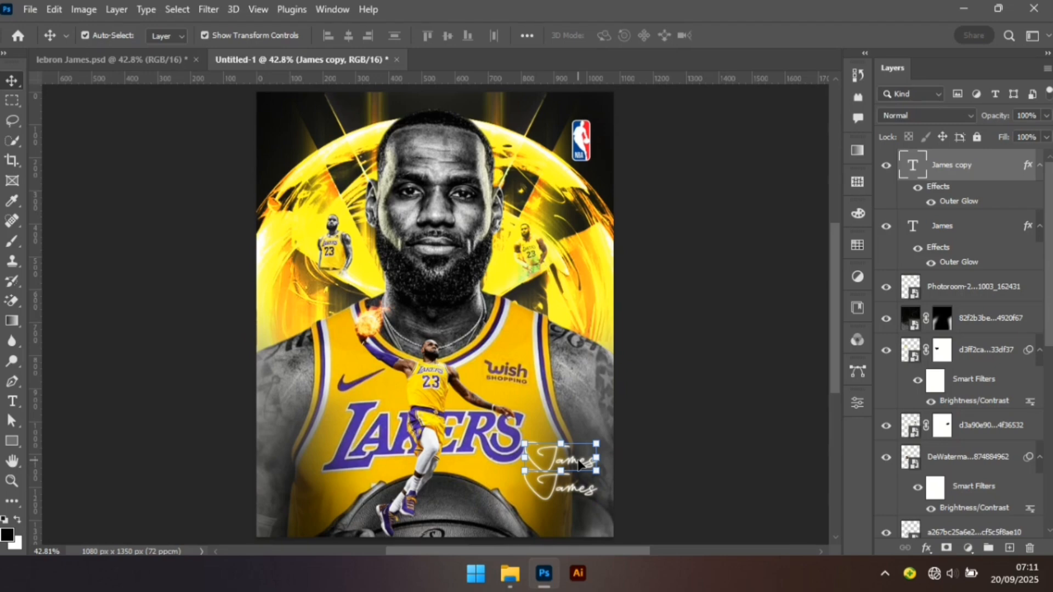
double_click(579, 463)
key(BackSpace)
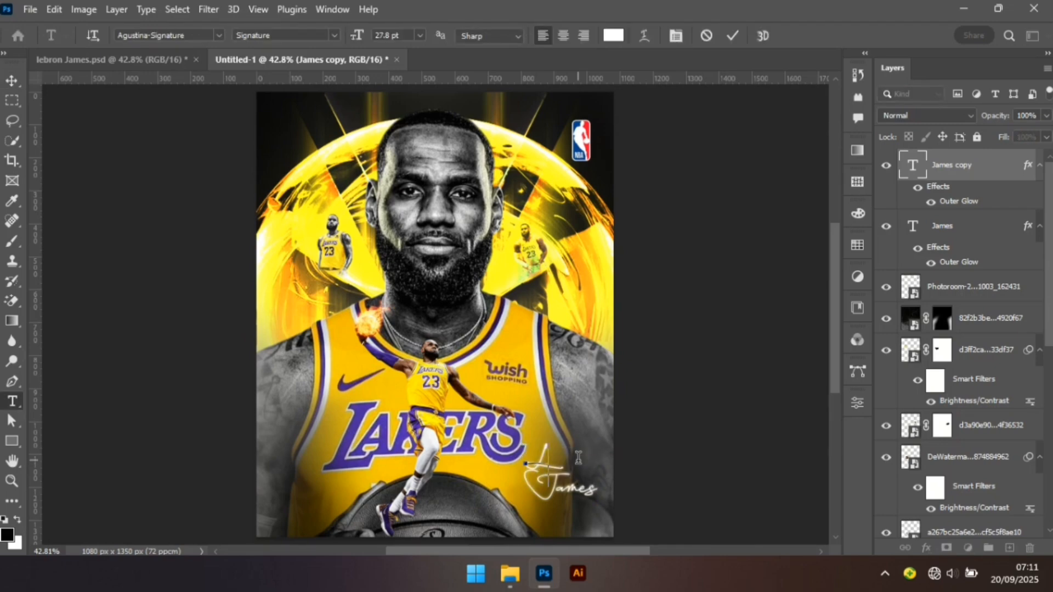
text(Lebron)
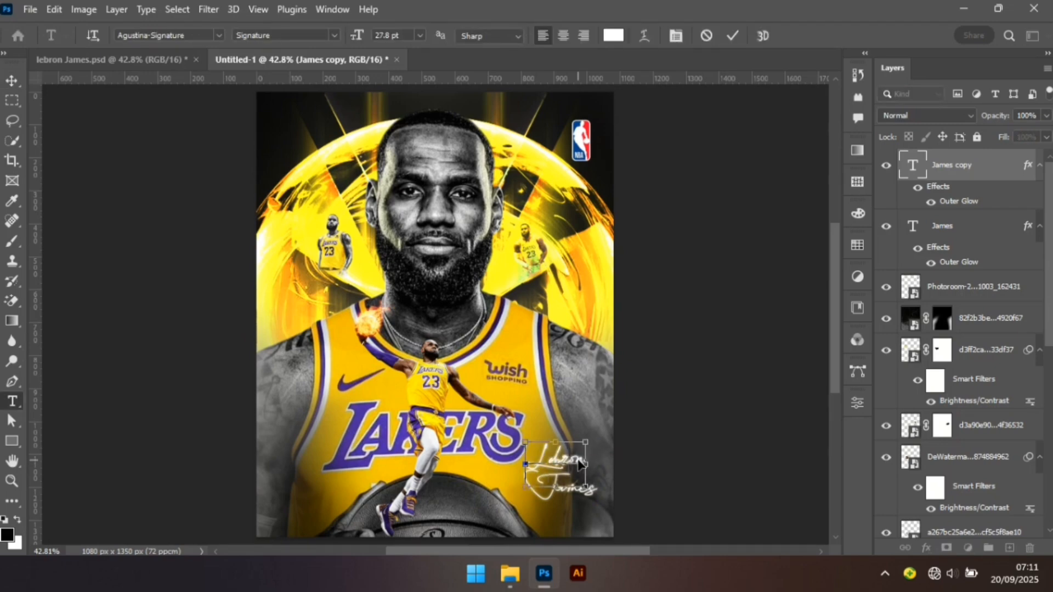
Set the whole "Lebron" text in the Booter - Zero Five Regular font and finish the text edit.
key(ctrl+a)
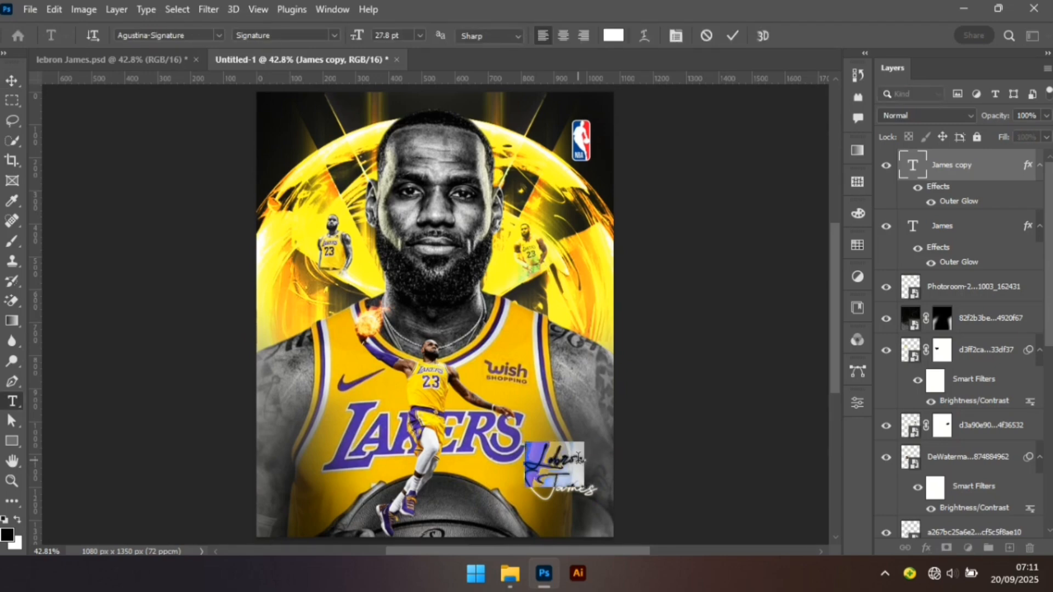
click(200, 35)
text(booter)
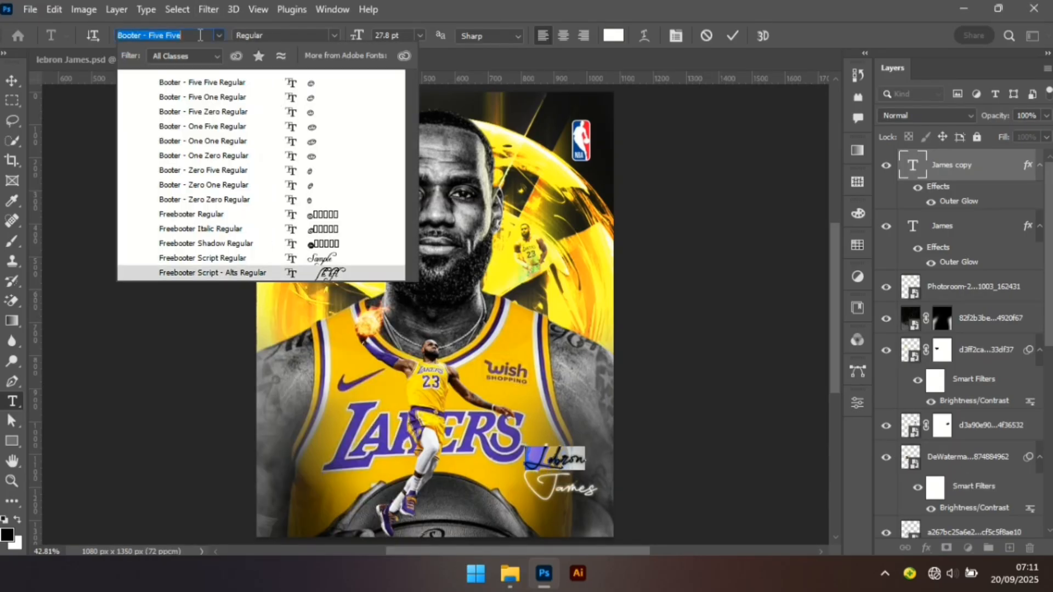
click(216, 171)
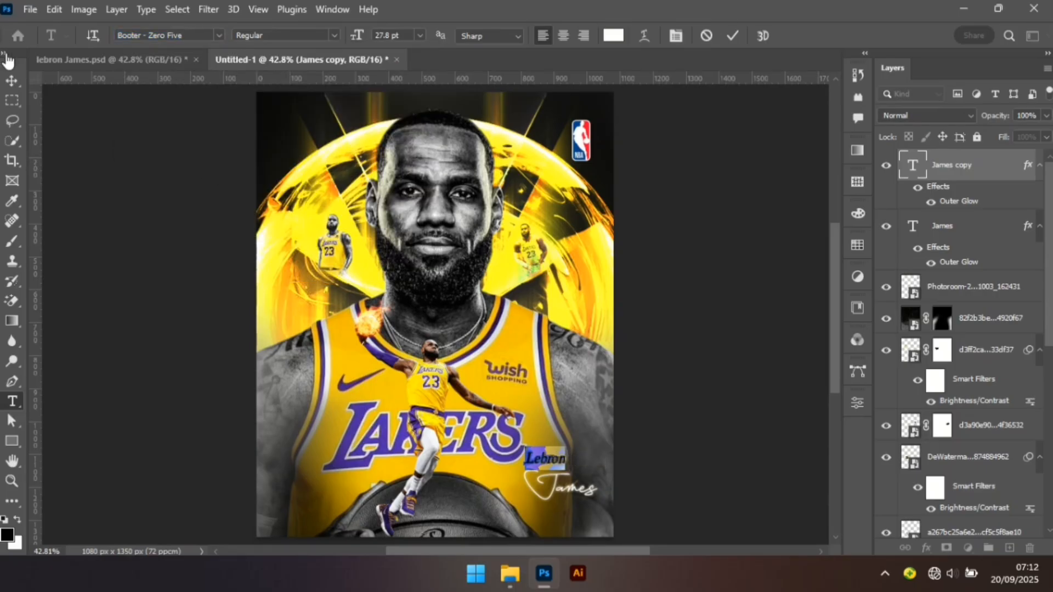
click(11, 81)
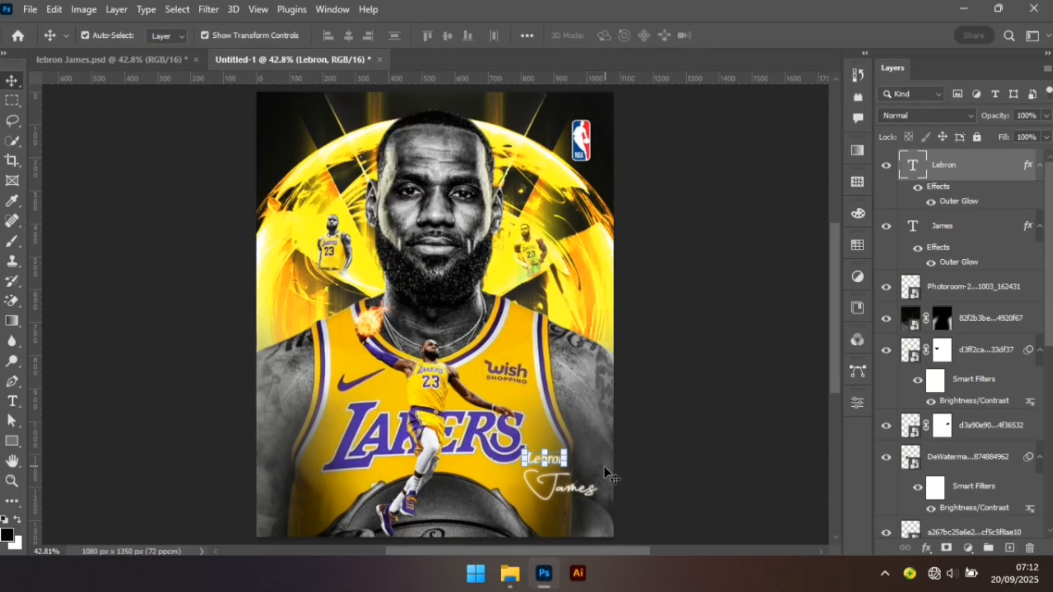
Scale the "Lebron" text to about 114% and position it close above the "James" signature, roughly centred over it.
click(565, 467)
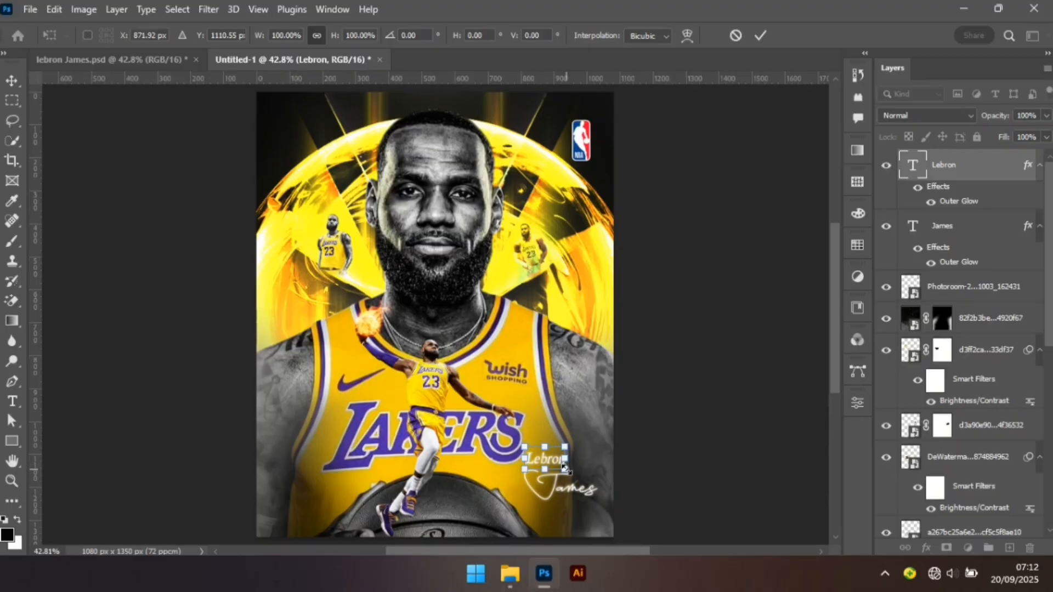
drag(566, 469, 575, 467)
key(Down)
key(Down)
key(Down)
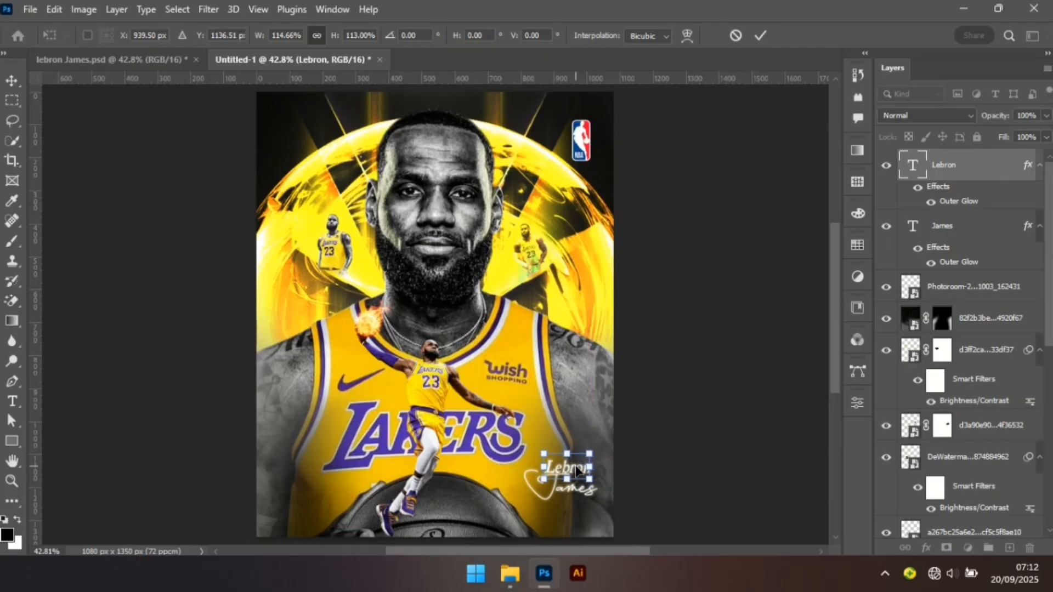
key(Up)
key(Up)
key(Return)
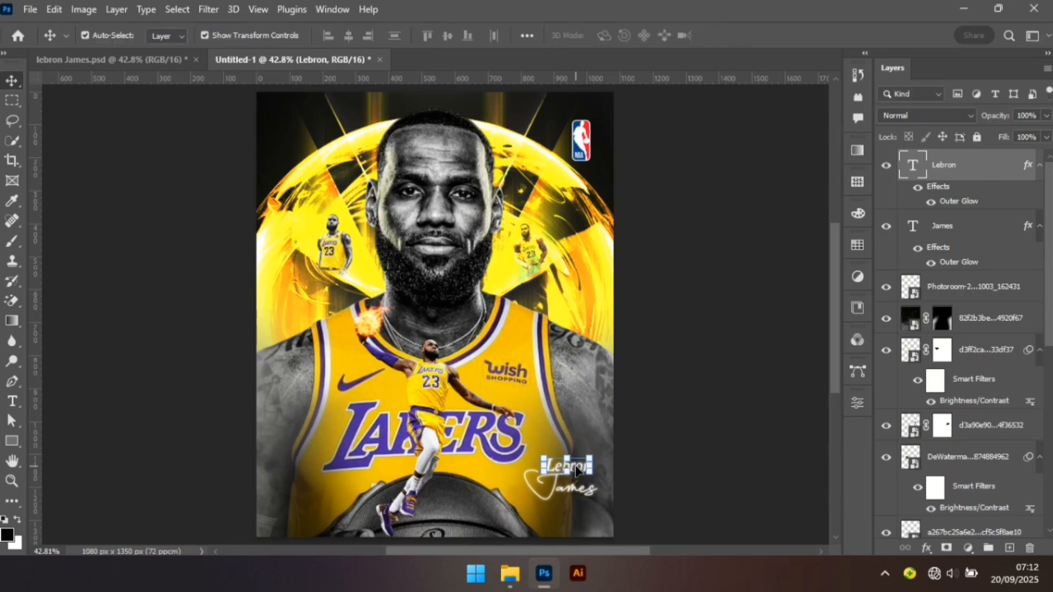
click(655, 477)
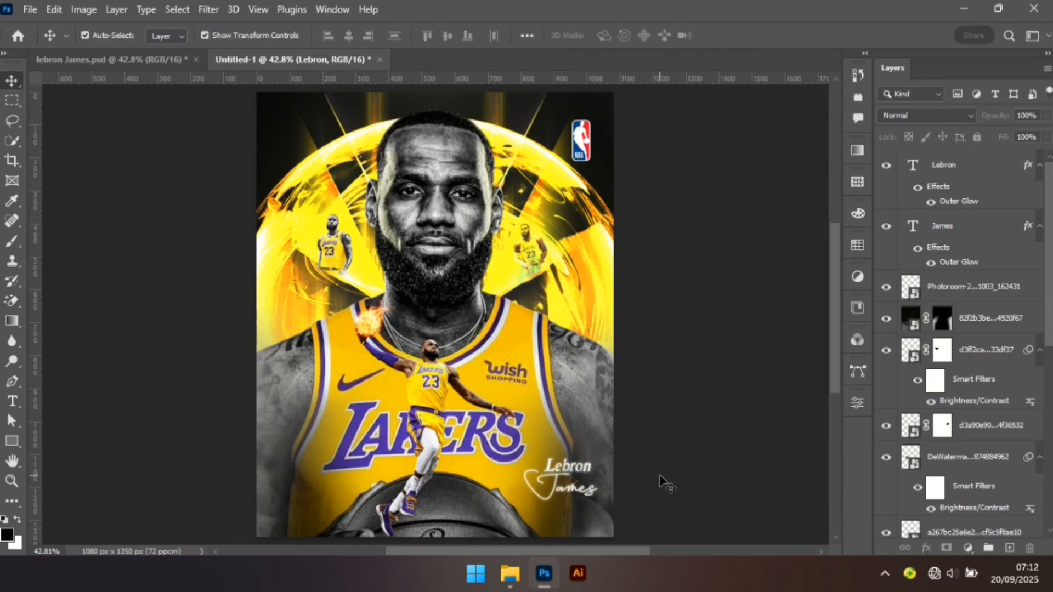
Scale the "Lebron" text down slightly, keeping it just above the "James" signature.
click(570, 470)
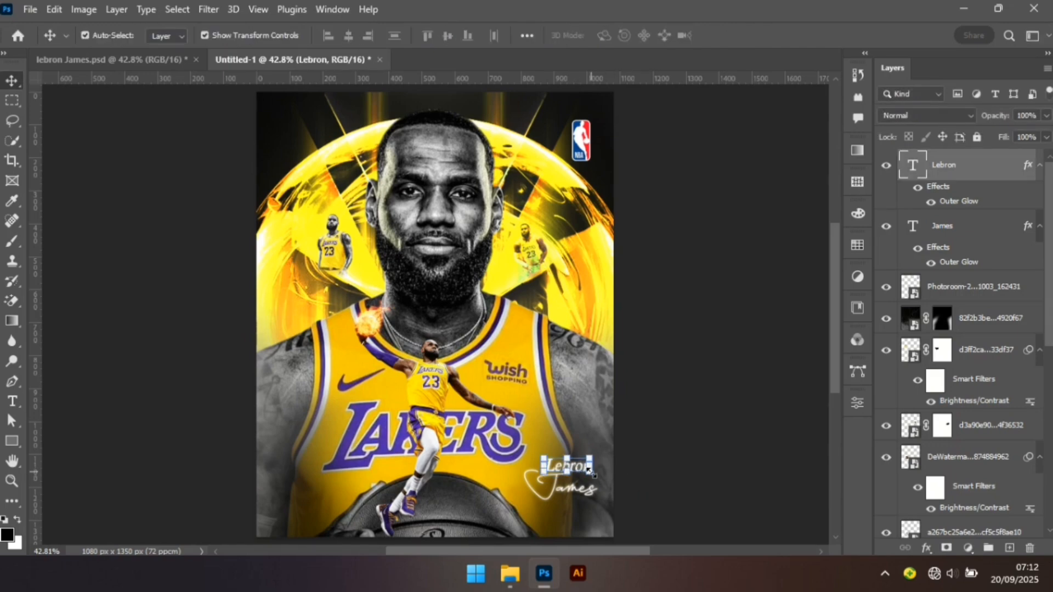
key(ctrl+t)
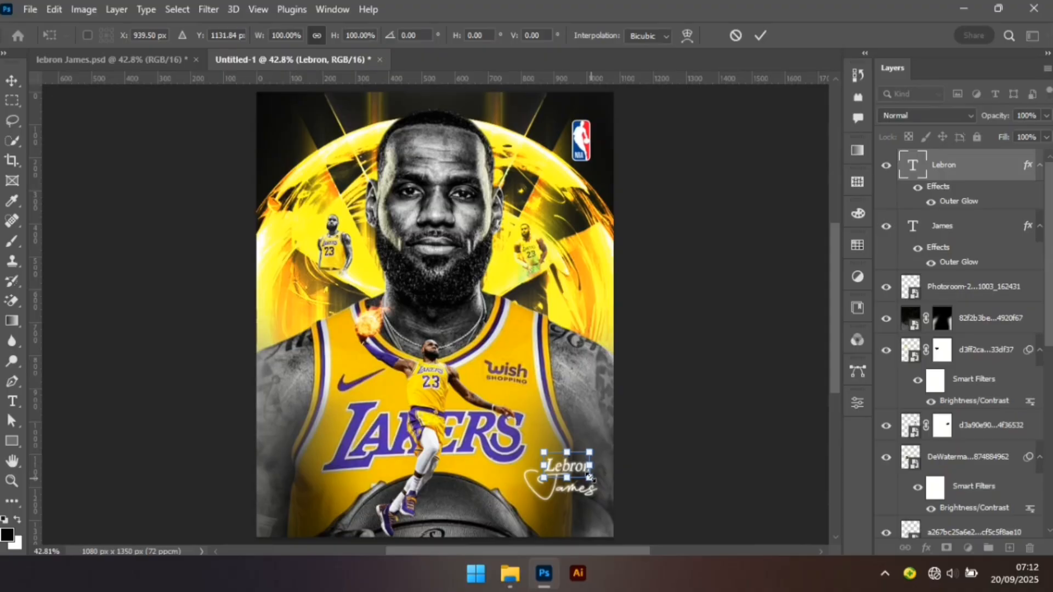
drag(589, 477, 585, 471)
key(Return)
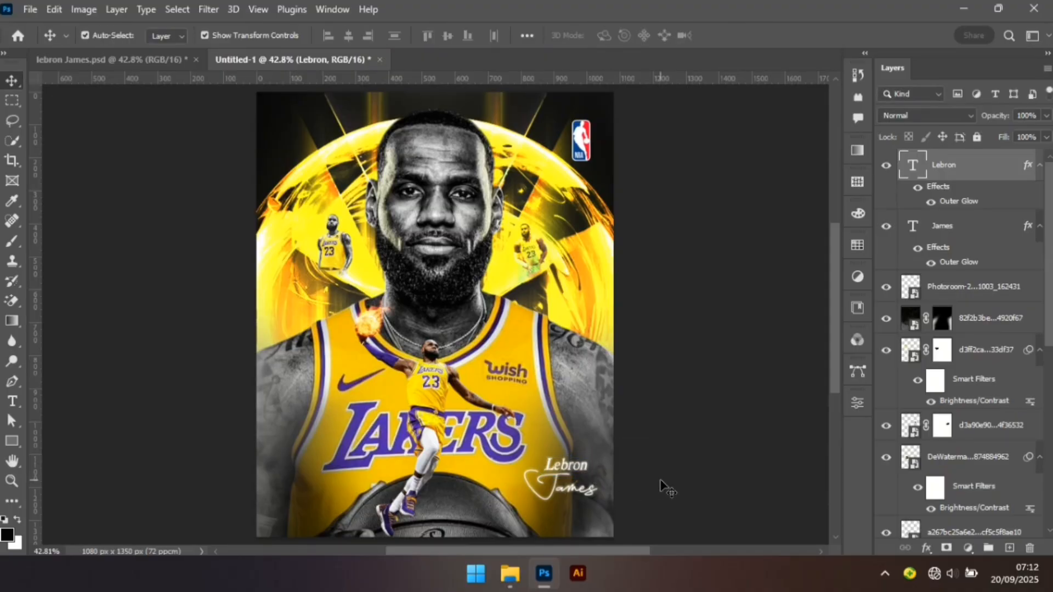
click(666, 488)
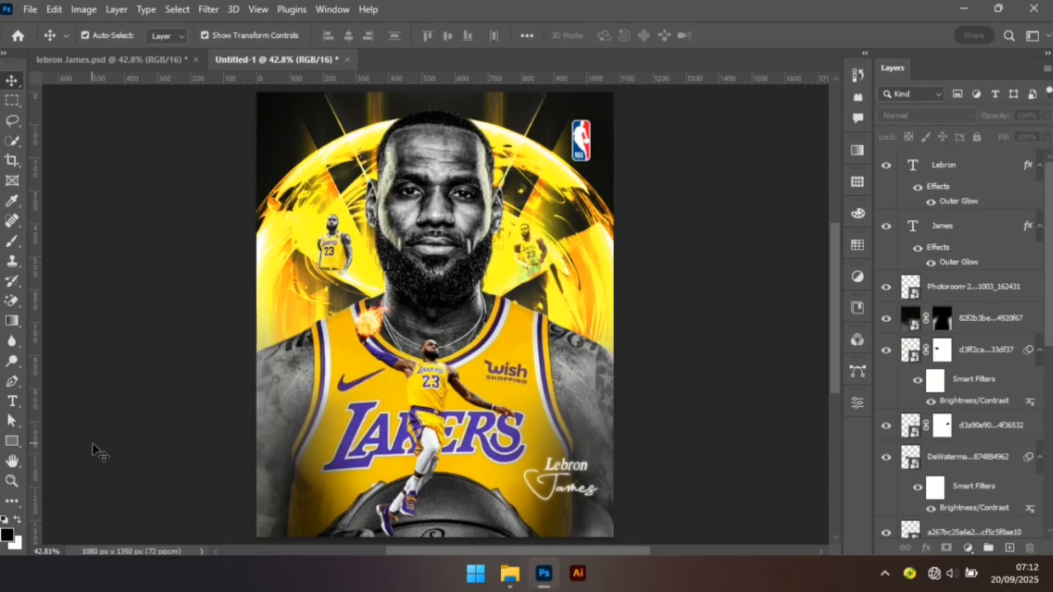
Move the "Lebron" and "James" texts together slightly down toward the poster's lower-right corner.
click(575, 465)
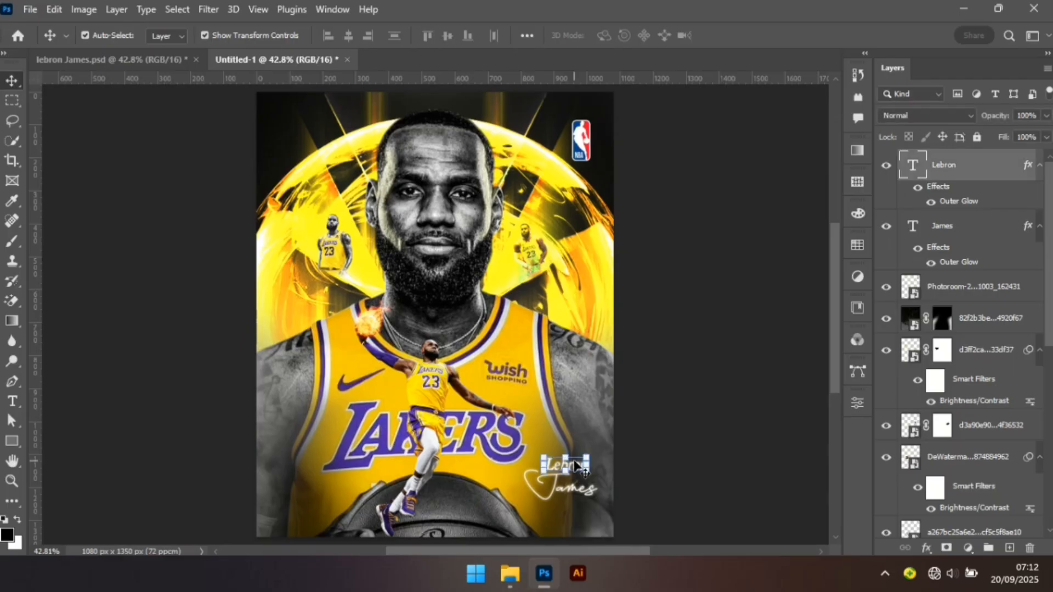
shift+click(586, 496)
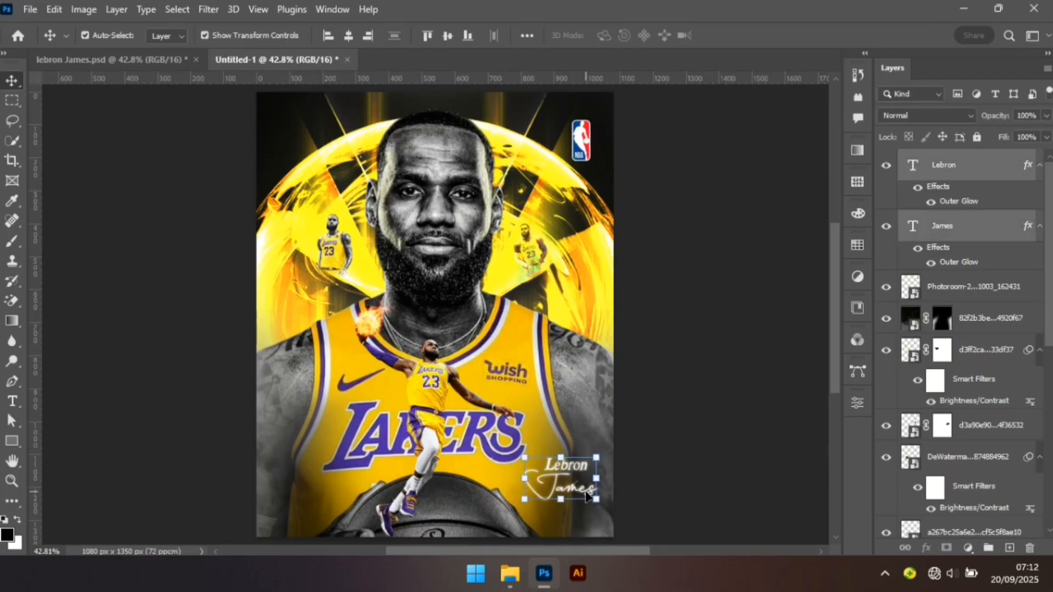
drag(570, 469, 569, 481)
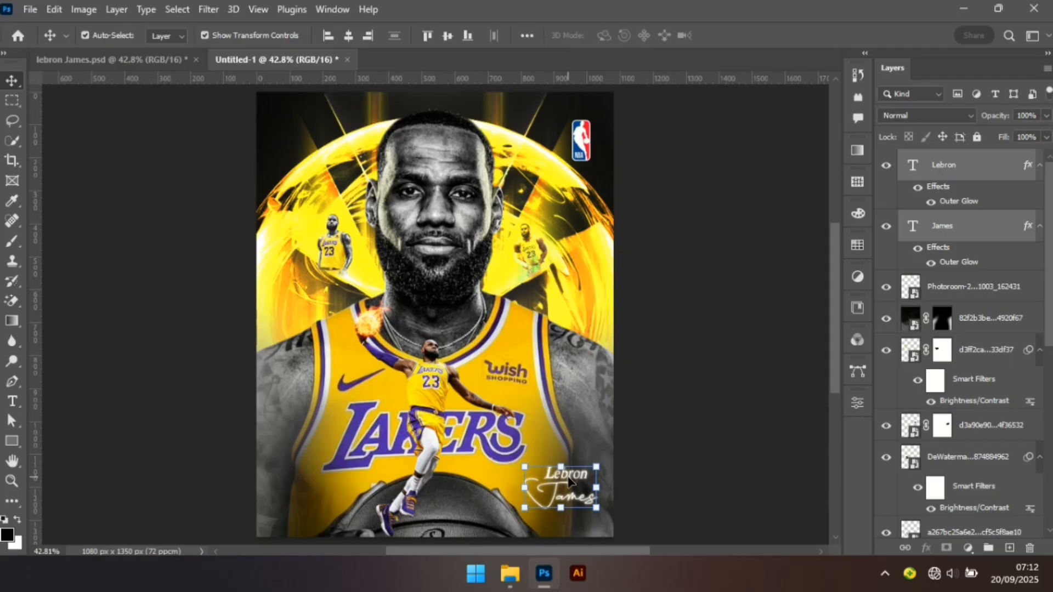
click(747, 487)
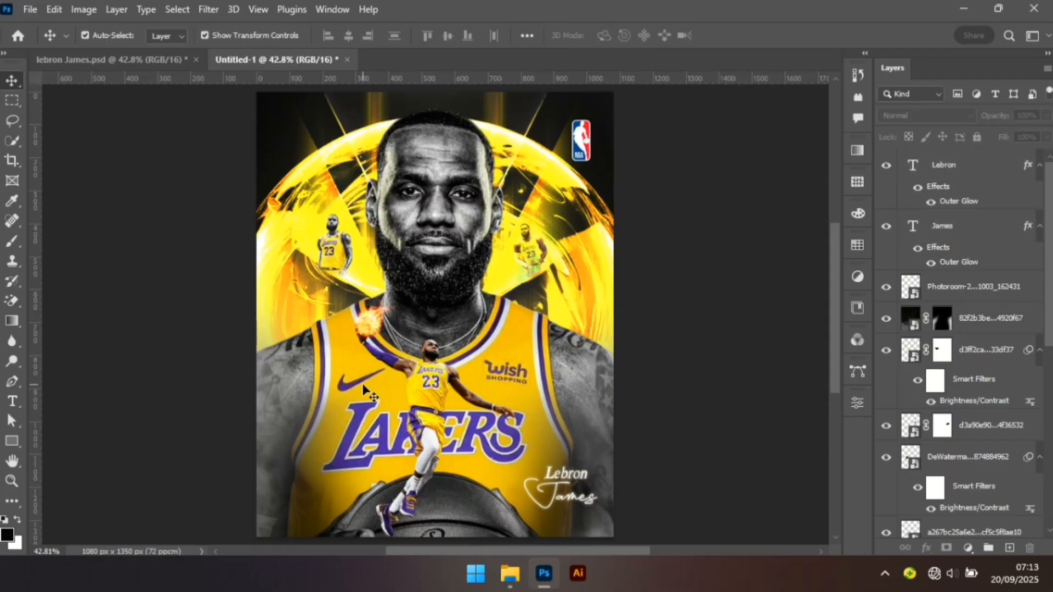
Place Net.png from New folder (2) as the top layer, covering the whole poster.
click(510, 573)
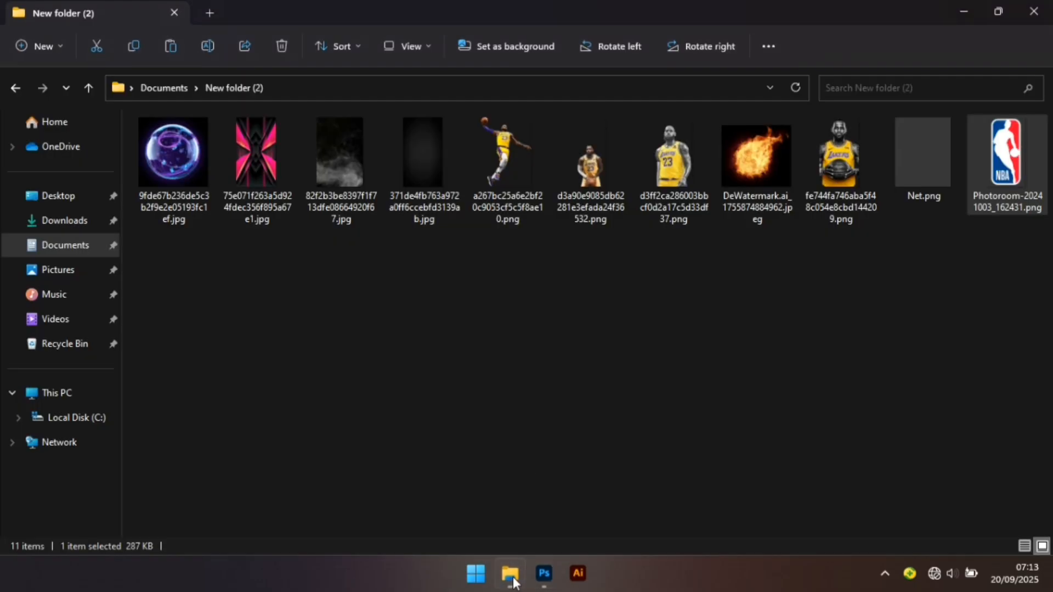
click(936, 142)
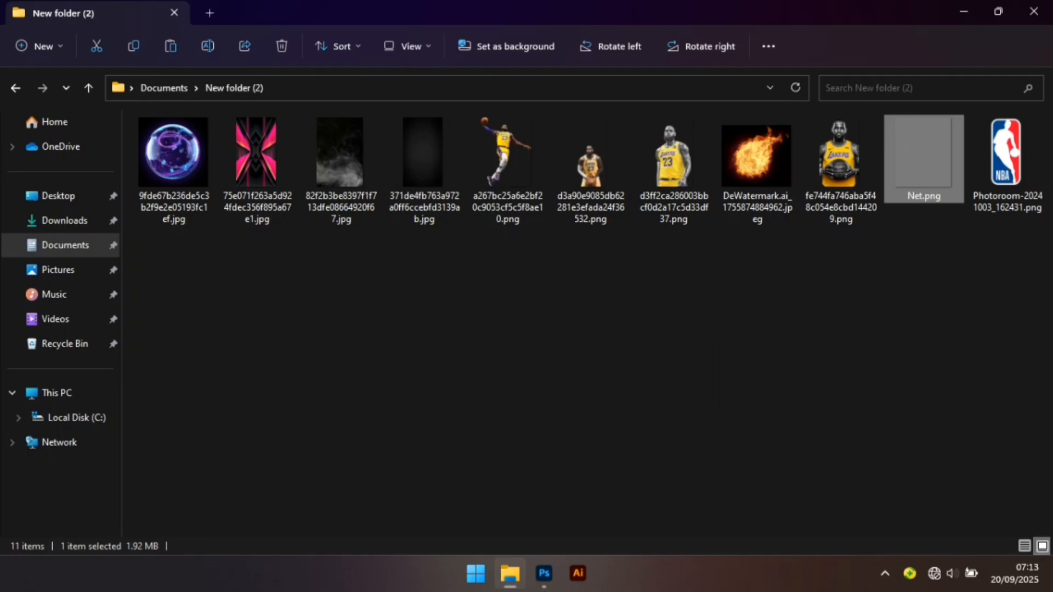
drag(586, 561, 445, 370)
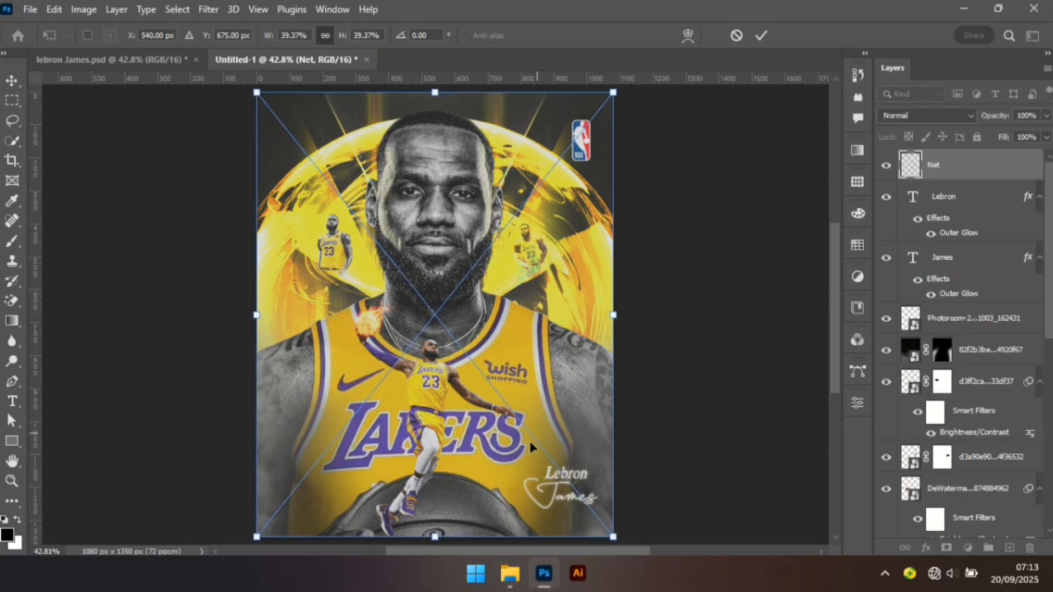
key(Return)
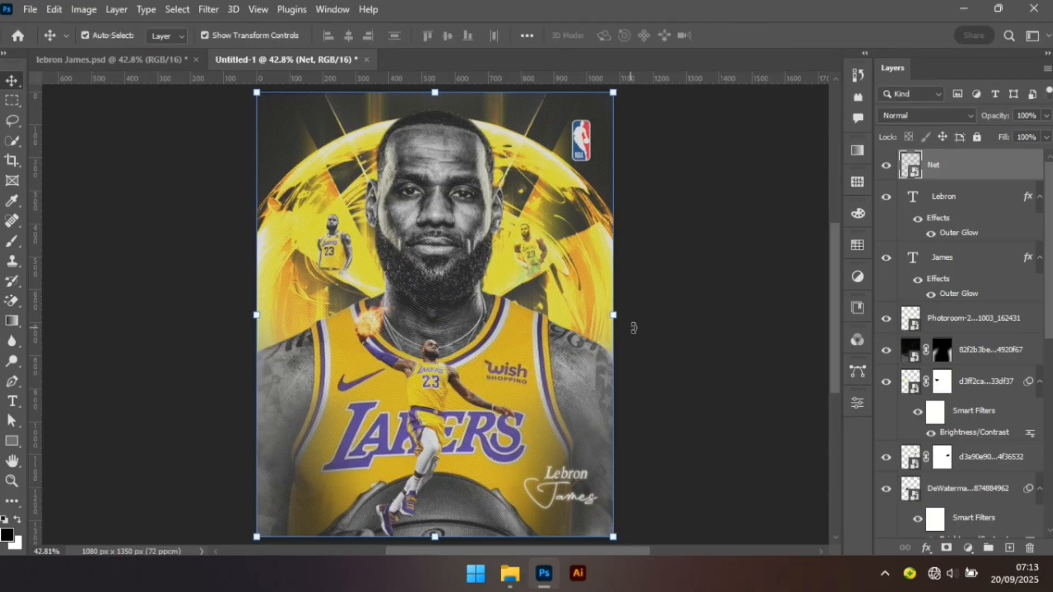
Set the Net layer's blend mode to Soft Light and check the texture over the poster.
click(953, 114)
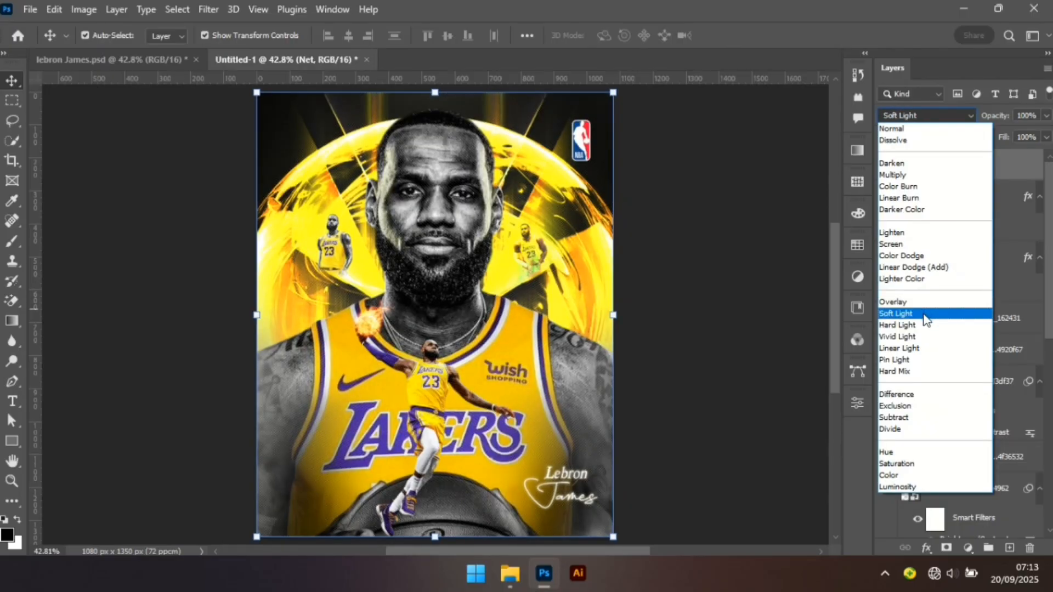
click(925, 315)
click(723, 379)
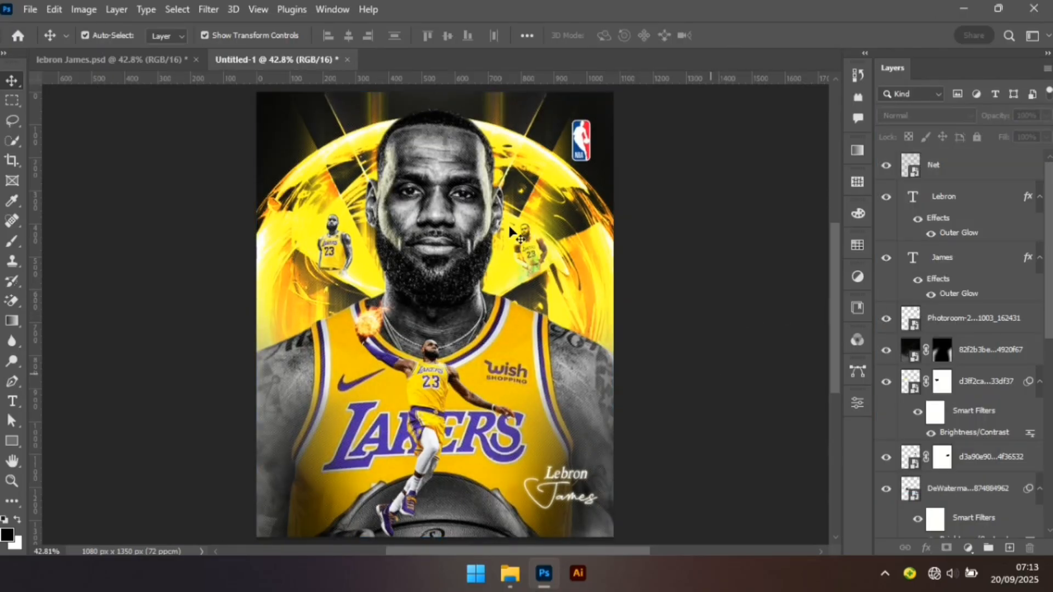
click(434, 149)
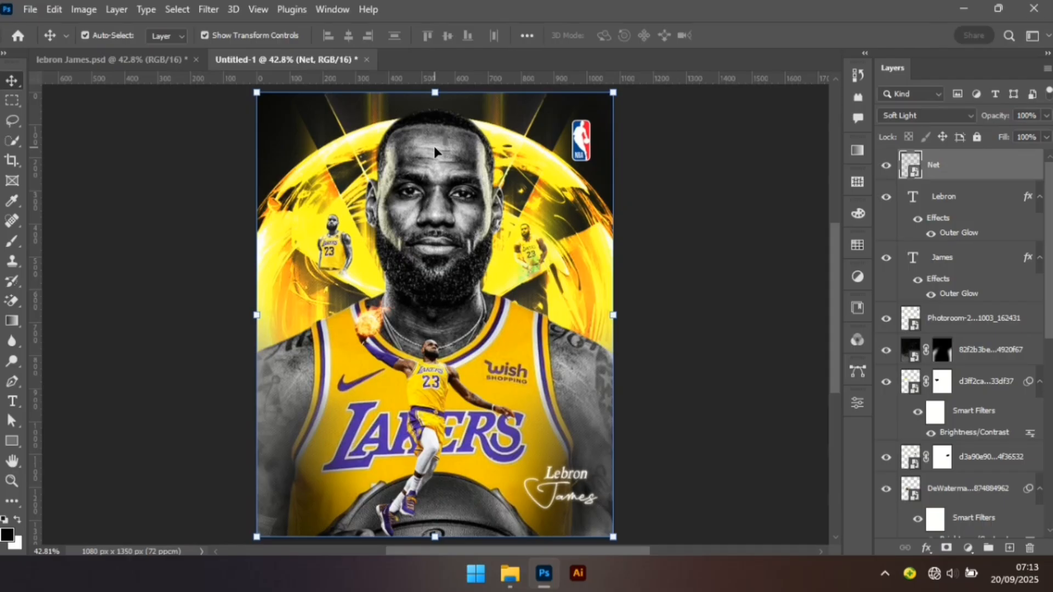
click(815, 374)
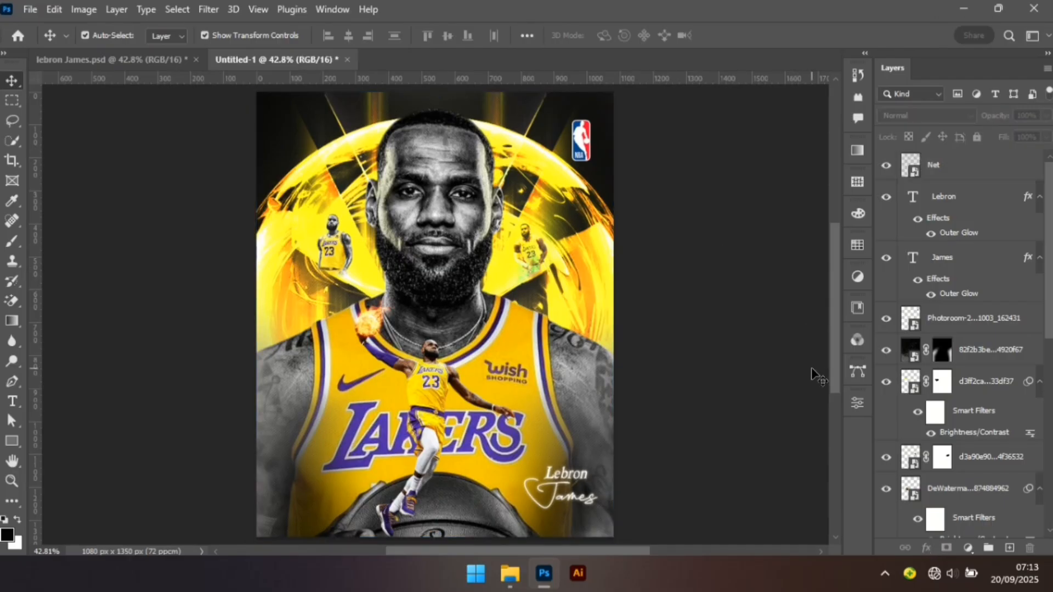